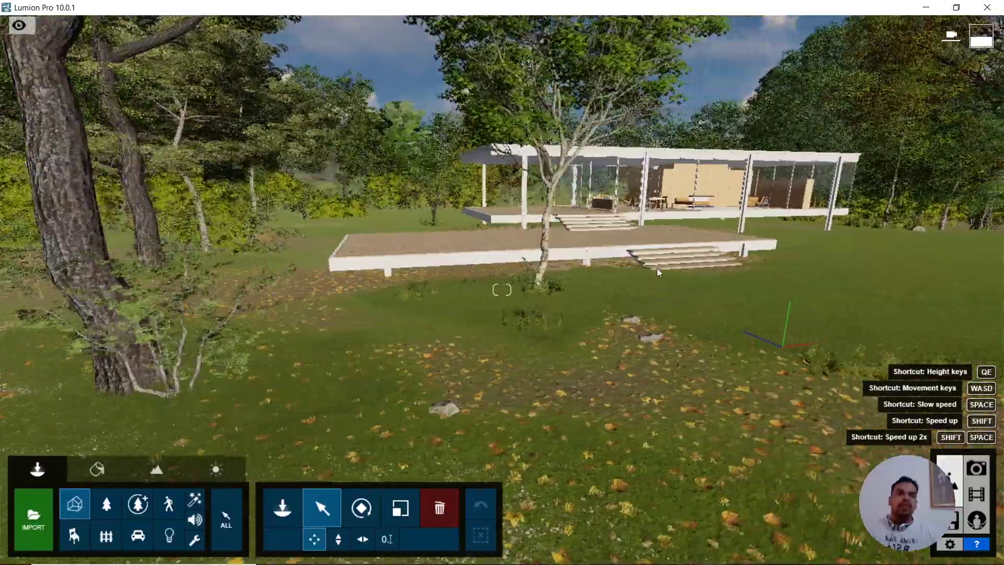
Step: Open the Sound library for placing a sound object in the garden in front of the house
key("d")
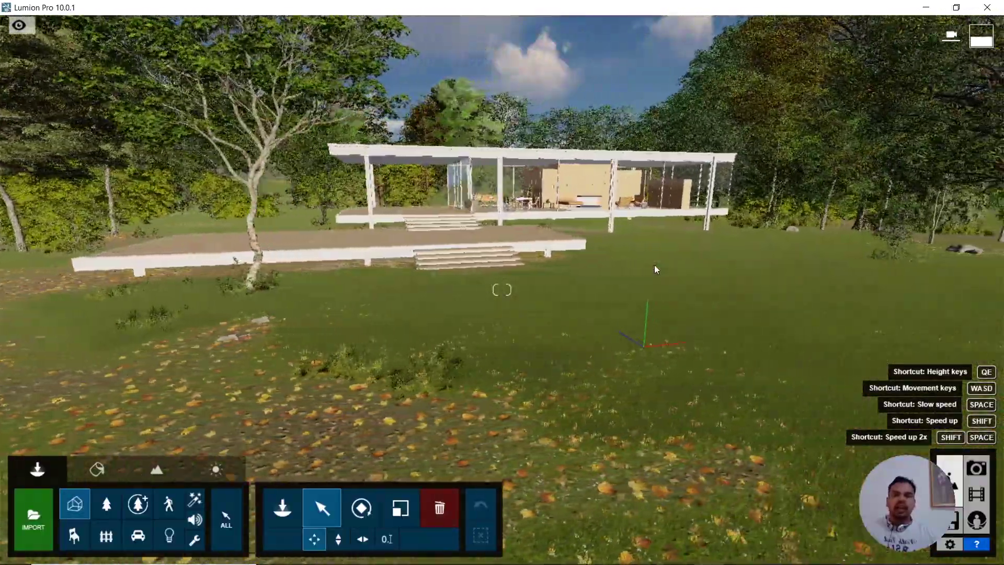
key("s")
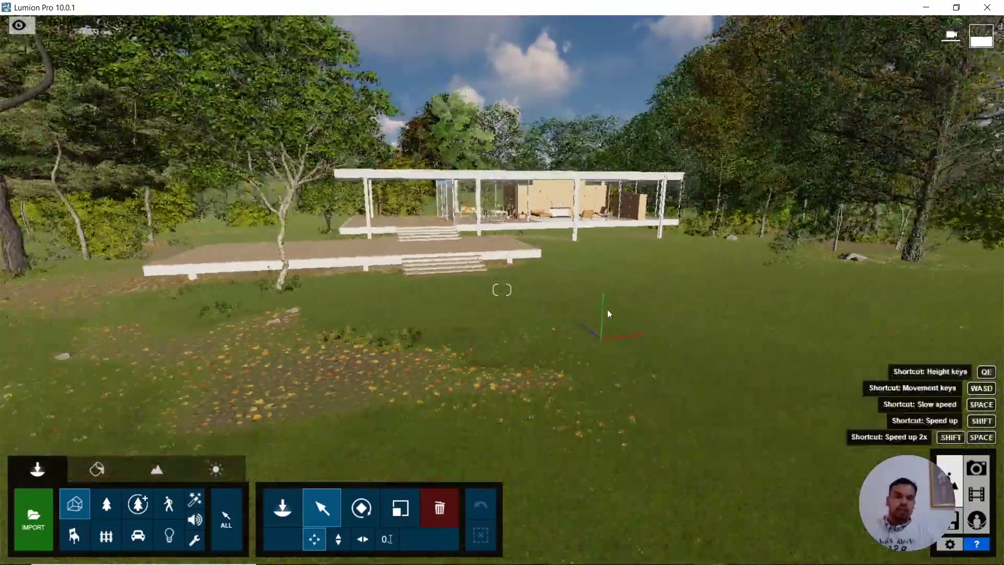
key("w")
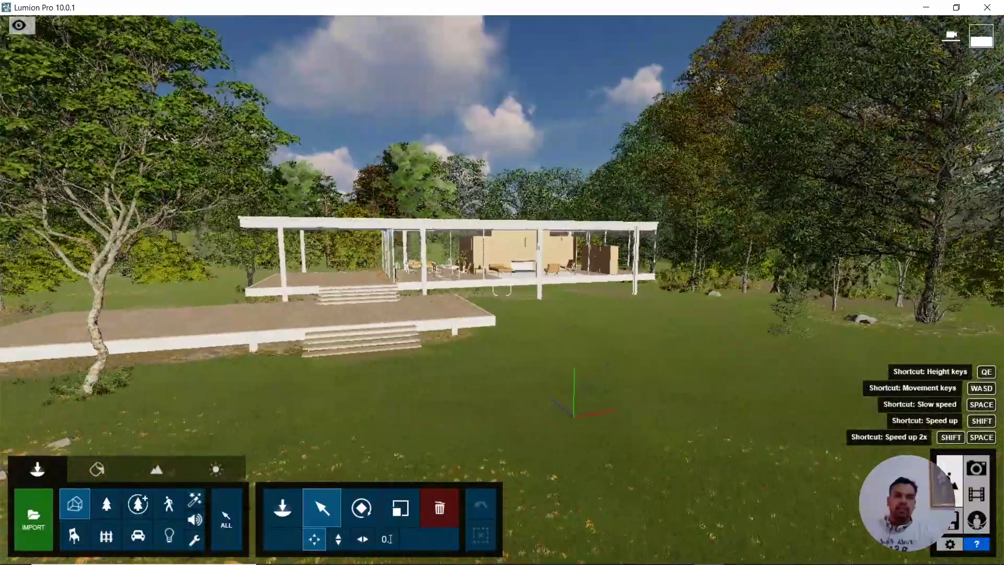
right_click_drag(680, 330, 593, 330)
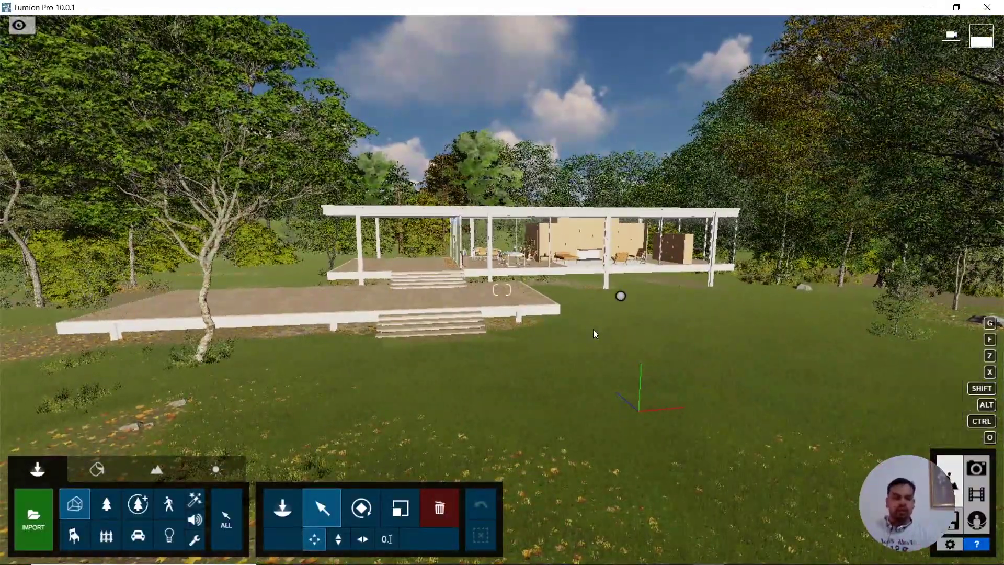
left_click(196, 519)
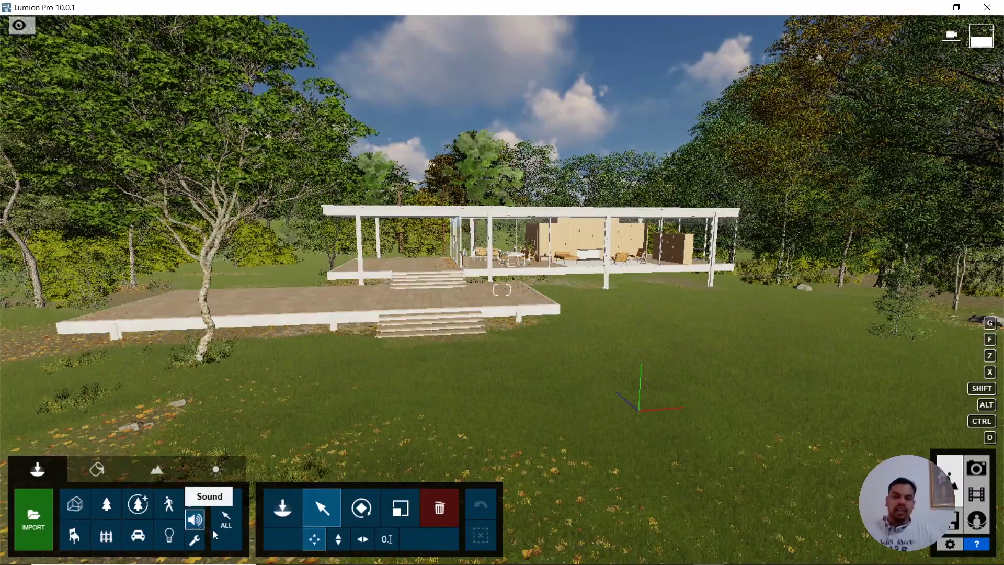
left_click(286, 509)
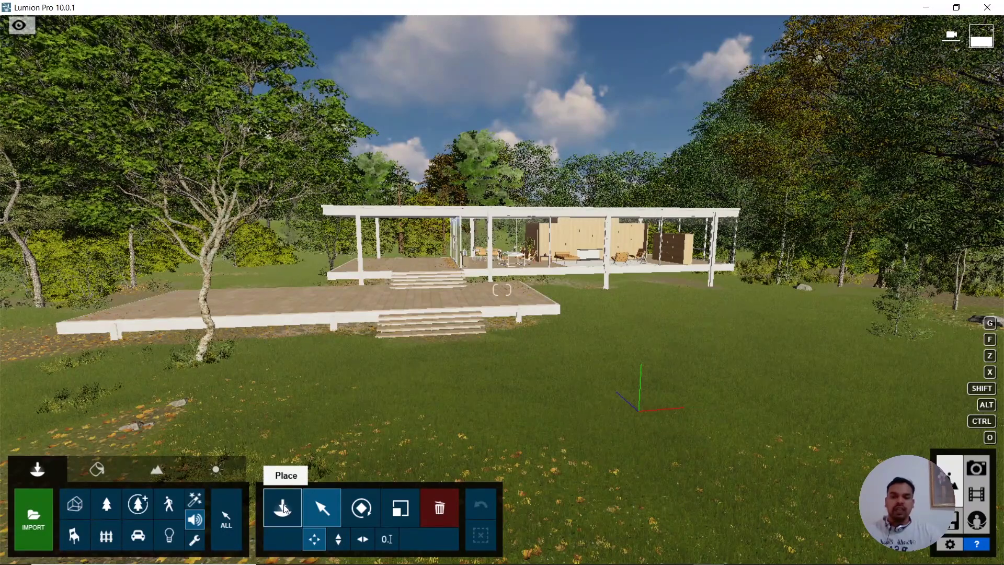
left_click(286, 510)
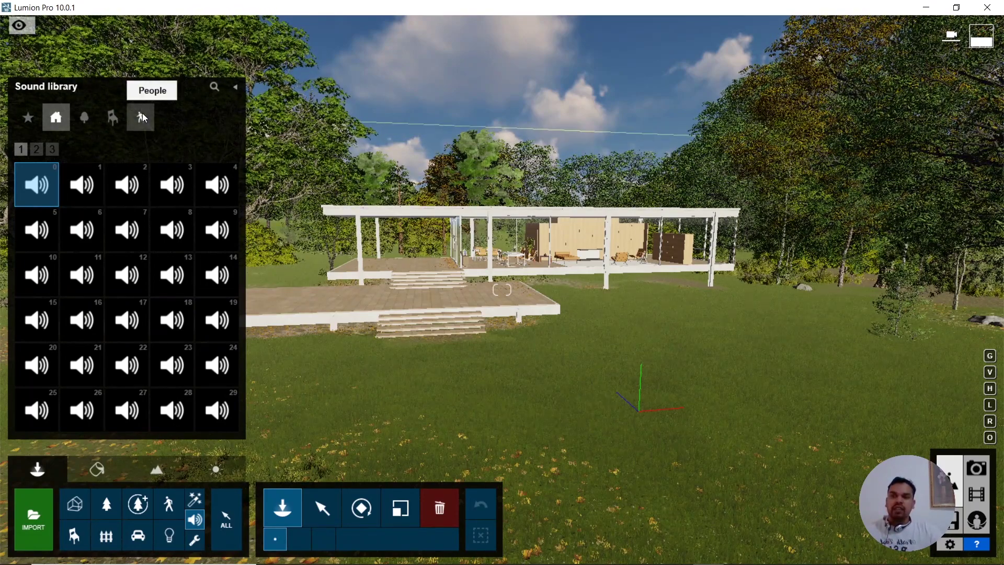
Step: Place the Jungle Laos 001 nature sound on the lawn beside the terrace steps
left_click(109, 118)
left_click(86, 117)
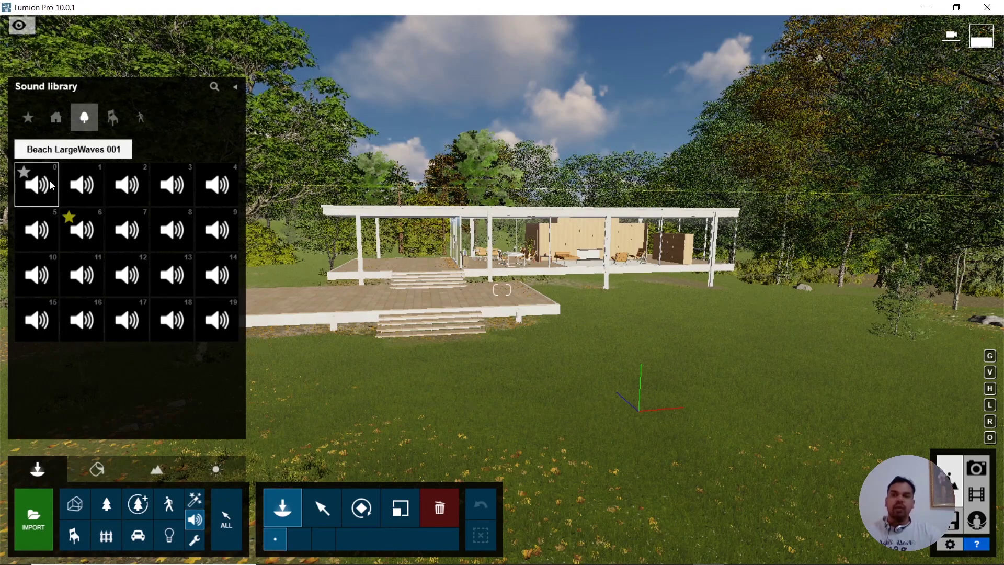
left_click(78, 181)
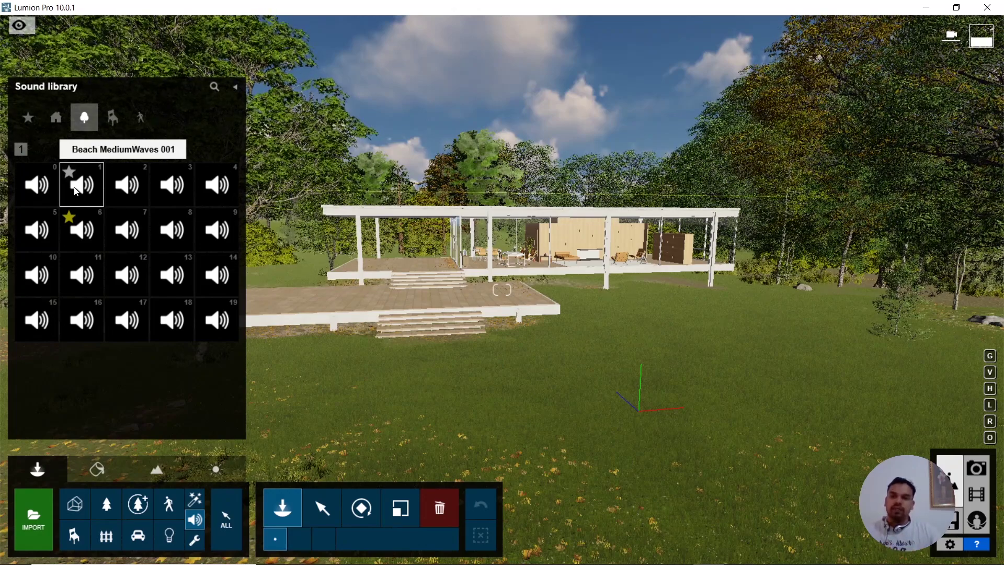
left_click(87, 239)
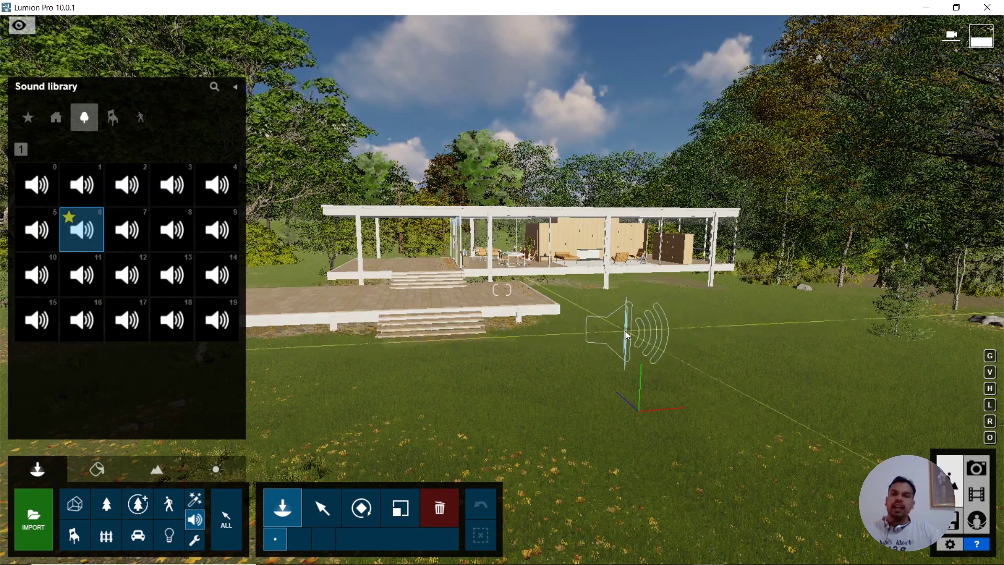
left_click(635, 331)
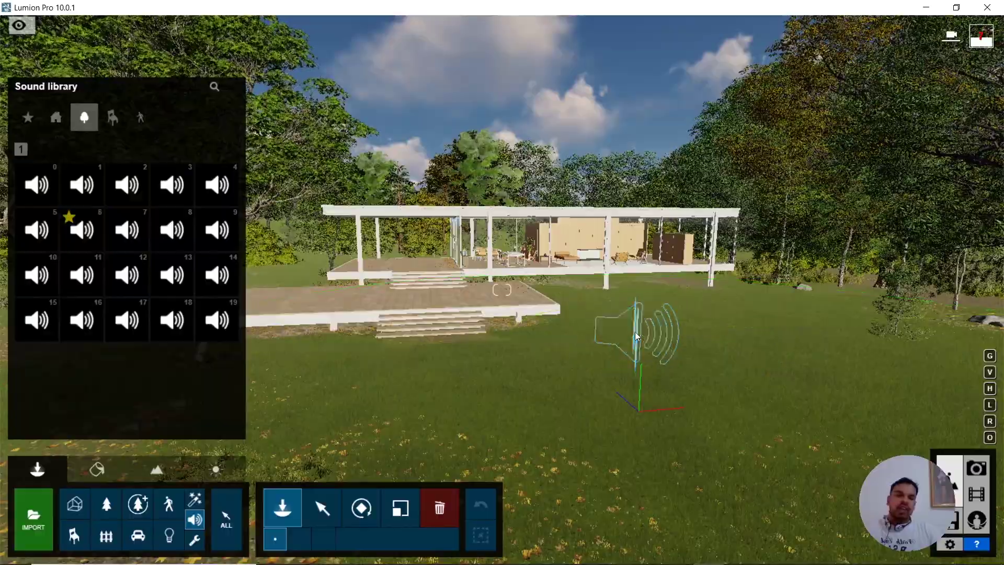
Step: Select the jungle sound object on the lawn to show its properties
key("s")
right_click_drag(635, 331, 683, 370)
key("w")
key("w")
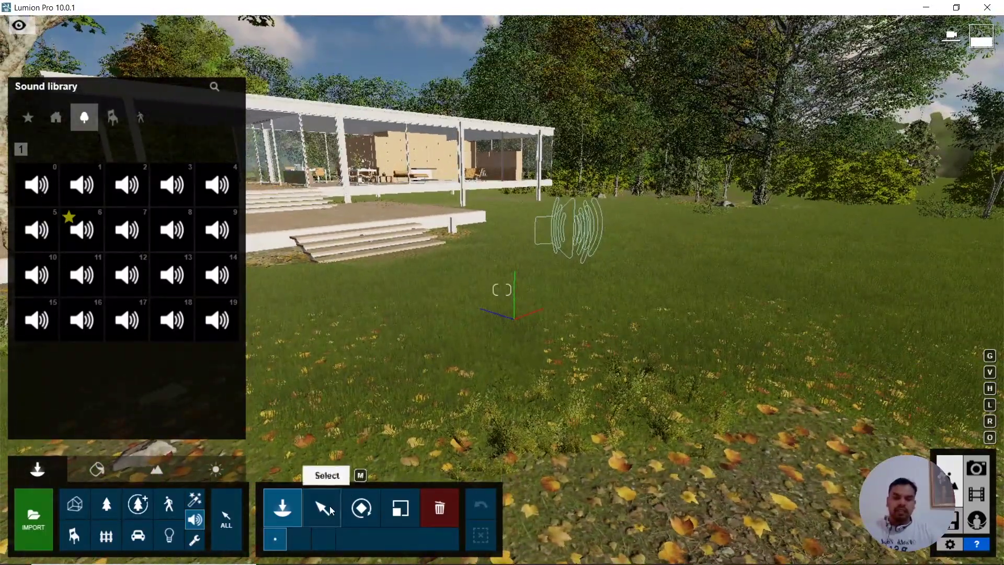
left_click(328, 507)
left_click(569, 228)
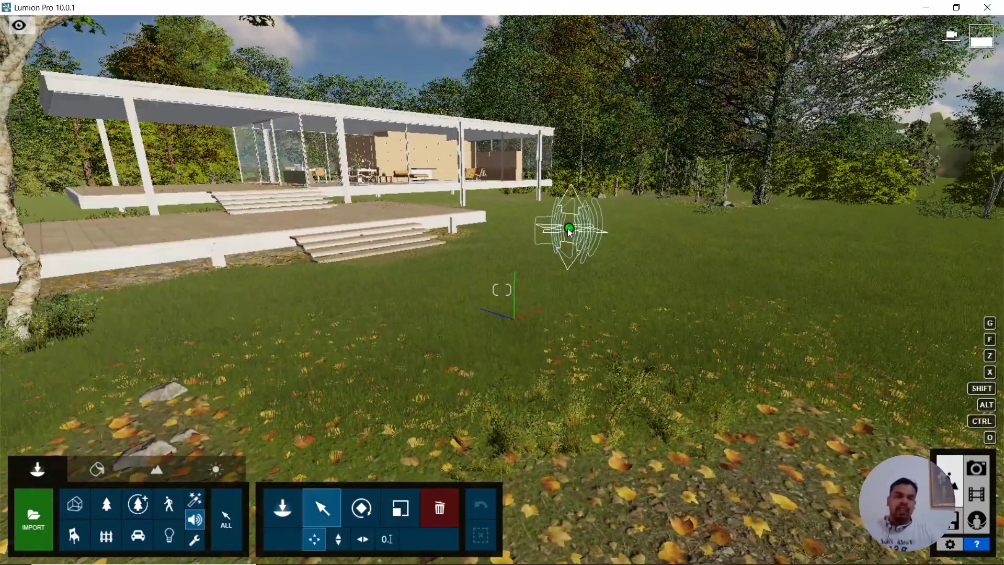
Step: Examine the min and max distance circles around the jungle sound from above the garden
mouse_move(569, 228)
right_mouse_down()
mouse_move(570, 251)
mouse_move(583, 236)
right_mouse_up()
key("q")
key("e")
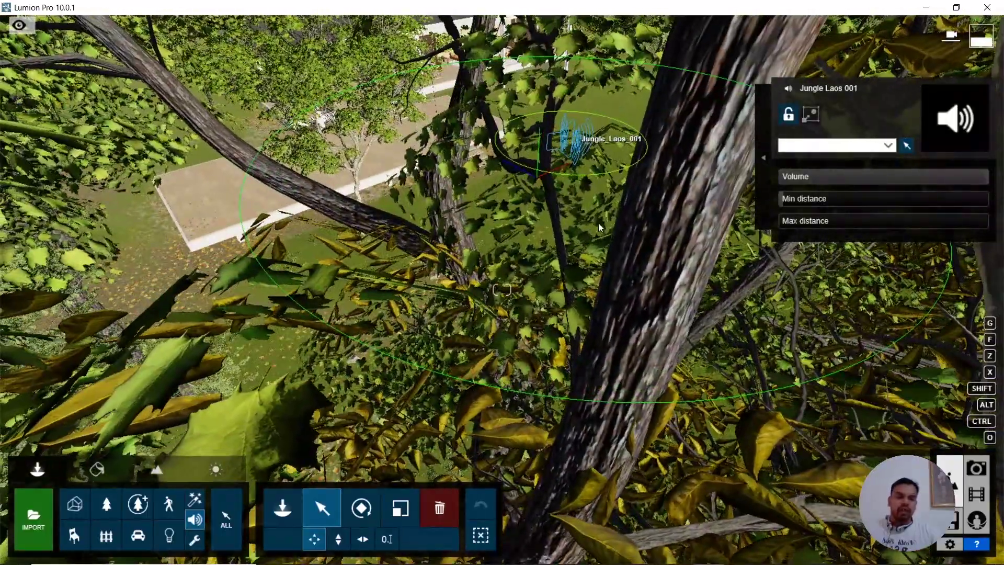
key("q")
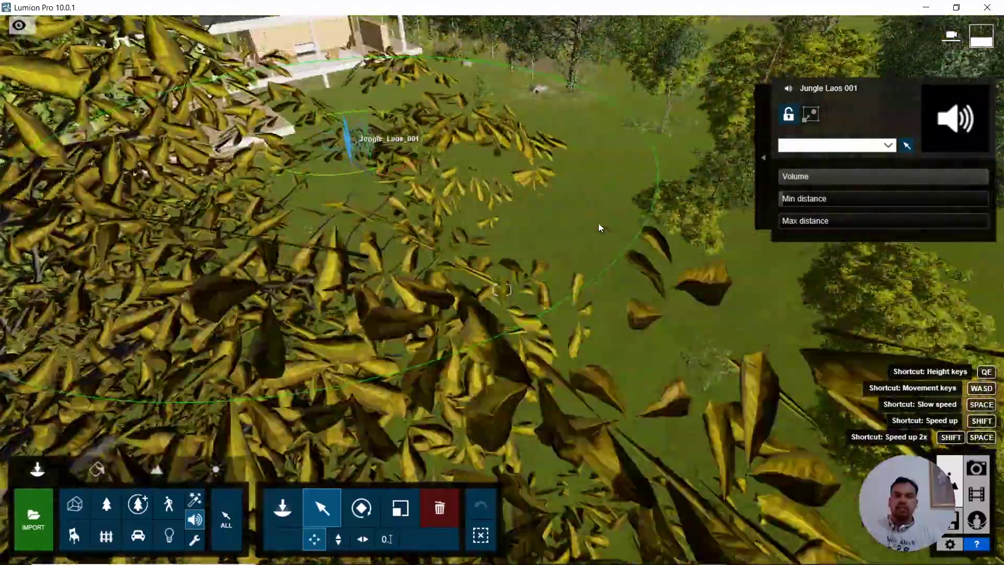
right_click_drag(600, 227, 527, 262)
key("d")
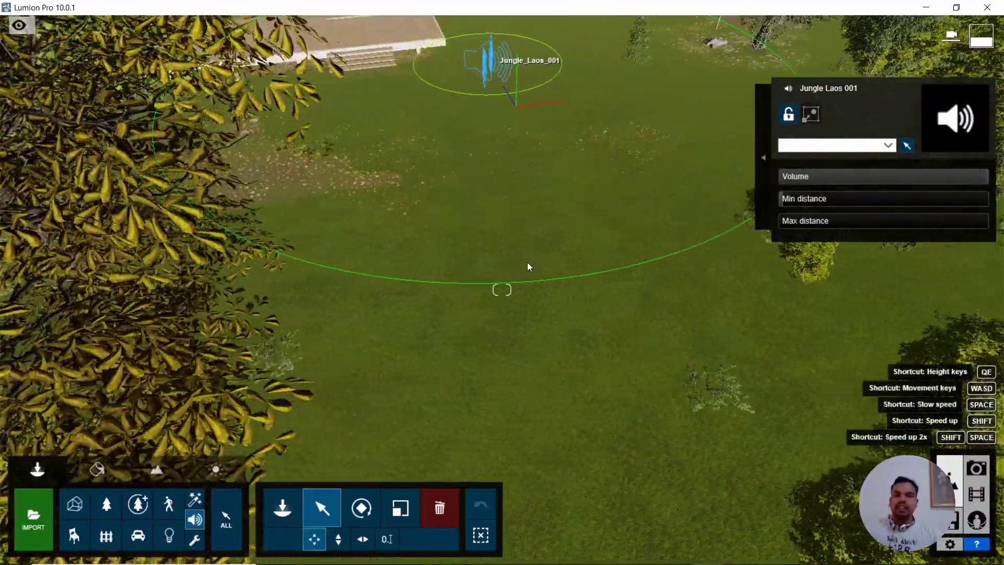
right_click_drag(527, 262, 528, 225)
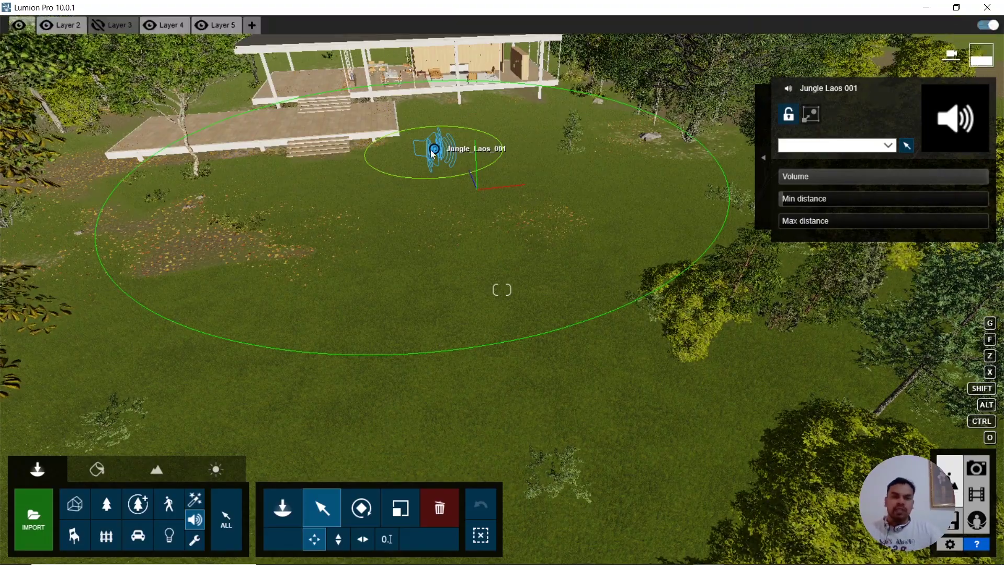
right_click_drag(435, 157, 840, 65)
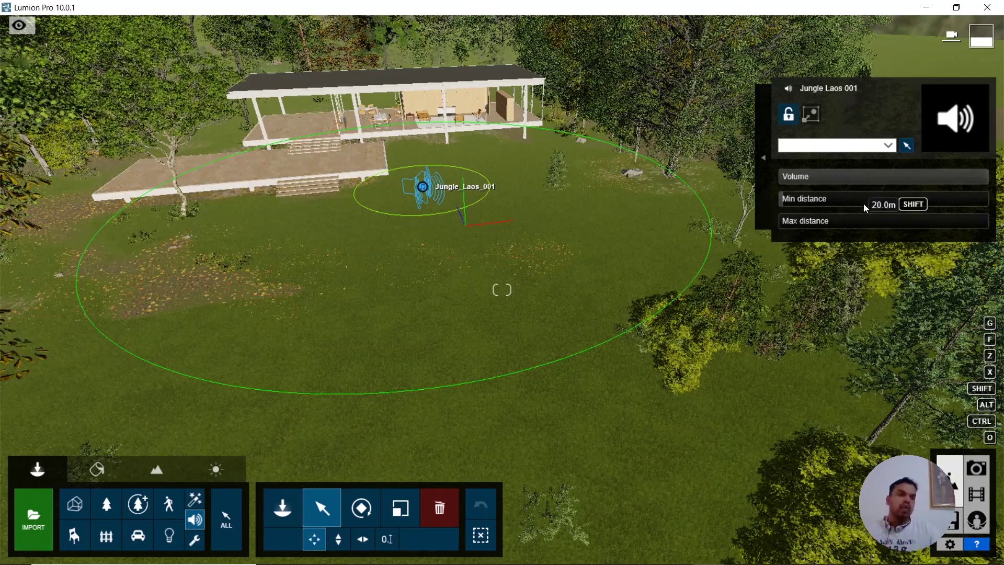
Step: Lower the jungle sound's volume to about 0.2 and return it to full
mouse_move(860, 178)
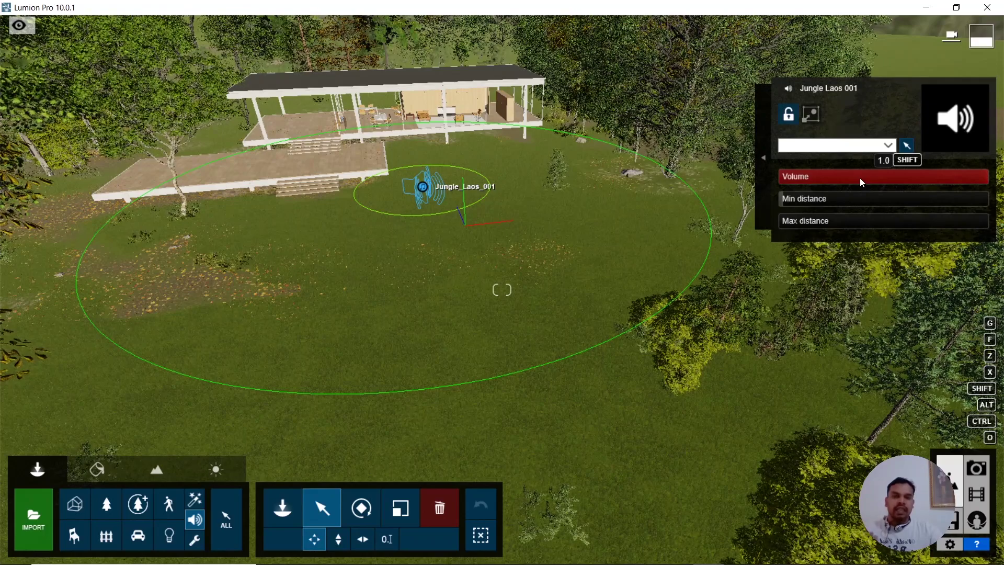
left_click_drag(853, 178, 787, 184)
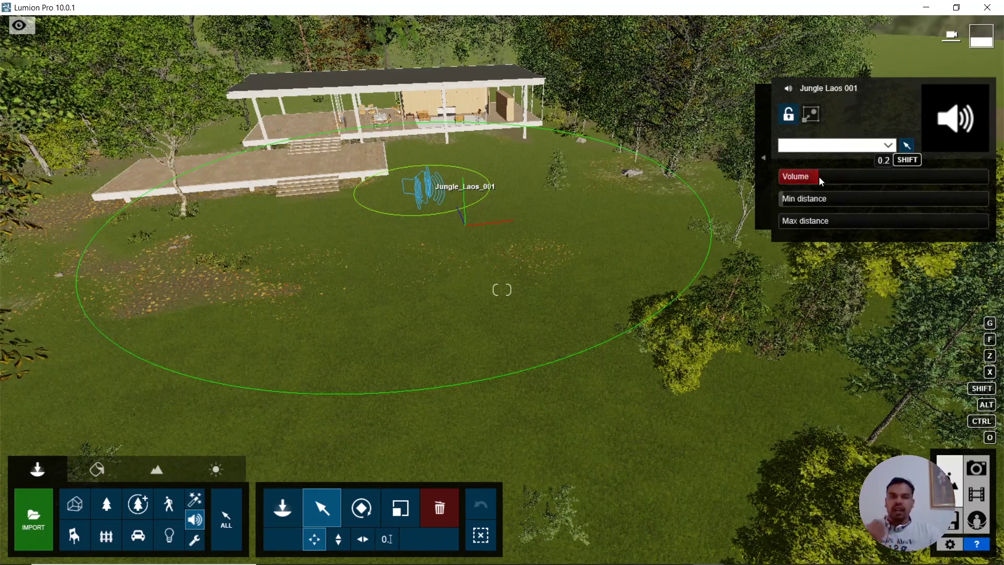
left_click_drag(820, 178, 980, 199)
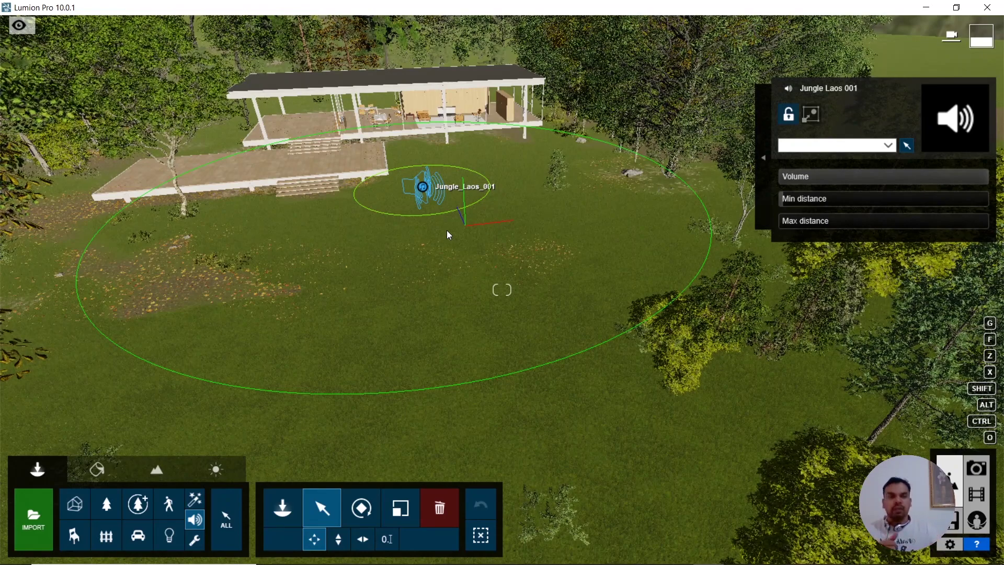
Step: Increase the jungle sound's min distance past 15 m and extend its max distance beyond the surrounding trees
left_click(788, 198)
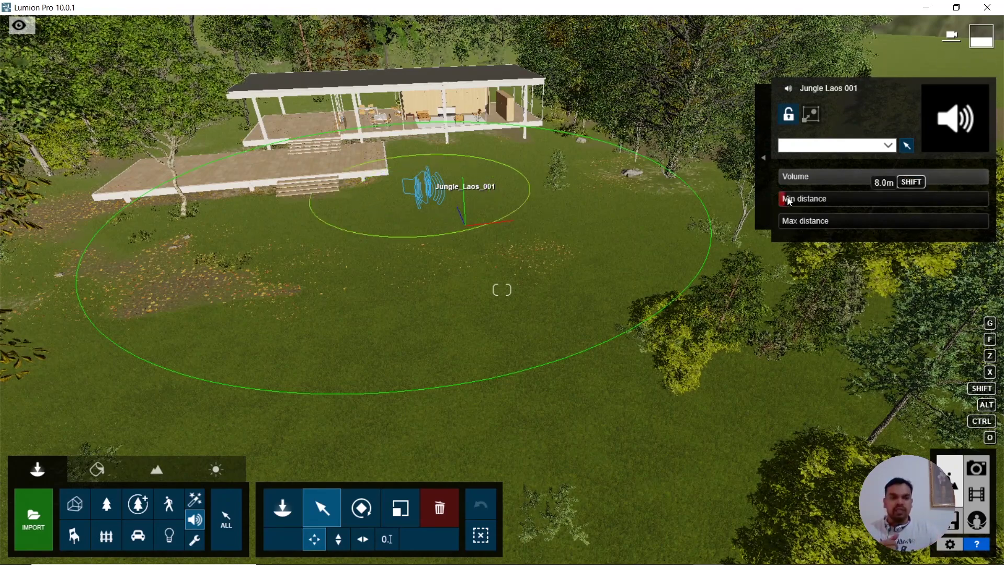
left_click_drag(789, 198, 793, 199)
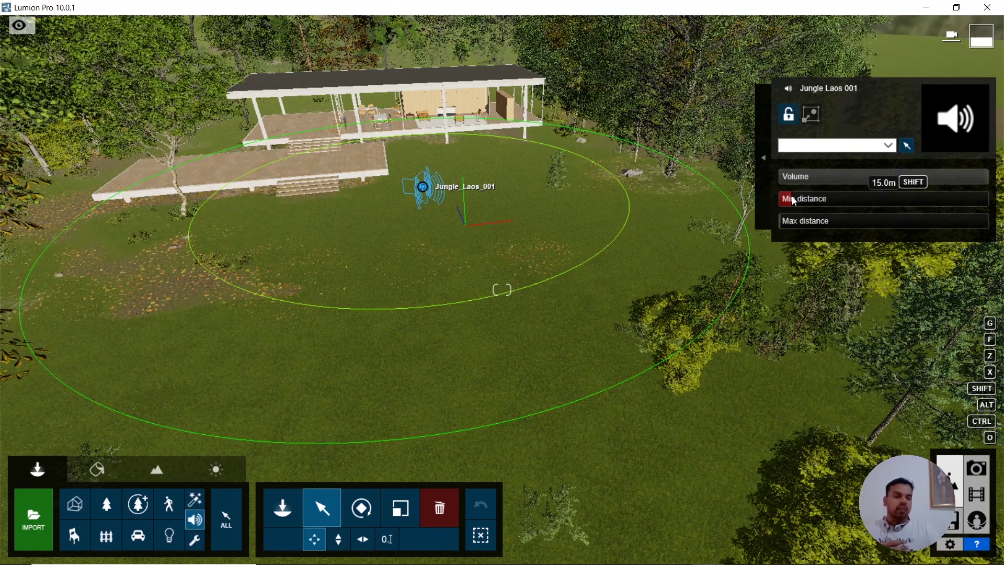
left_click_drag(792, 224, 586, 319)
Step: Examine from high above the house how far the enlarged min and max distance circles reach
scroll(536, 333, "up", 2)
right_click_drag(535, 331, 491, 334)
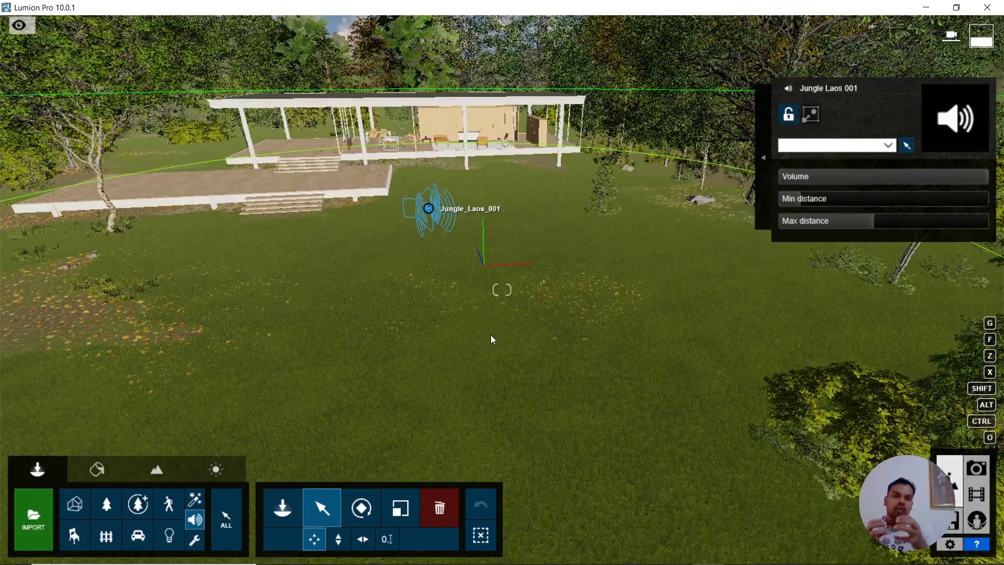
right_click_drag(491, 340, 474, 366)
key("s")
key("q")
key("s")
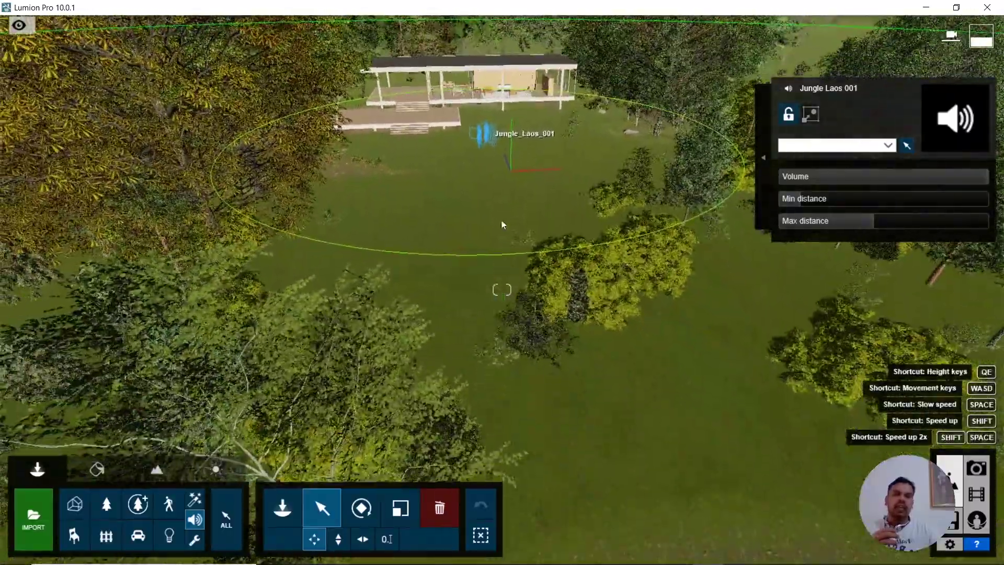
key("s")
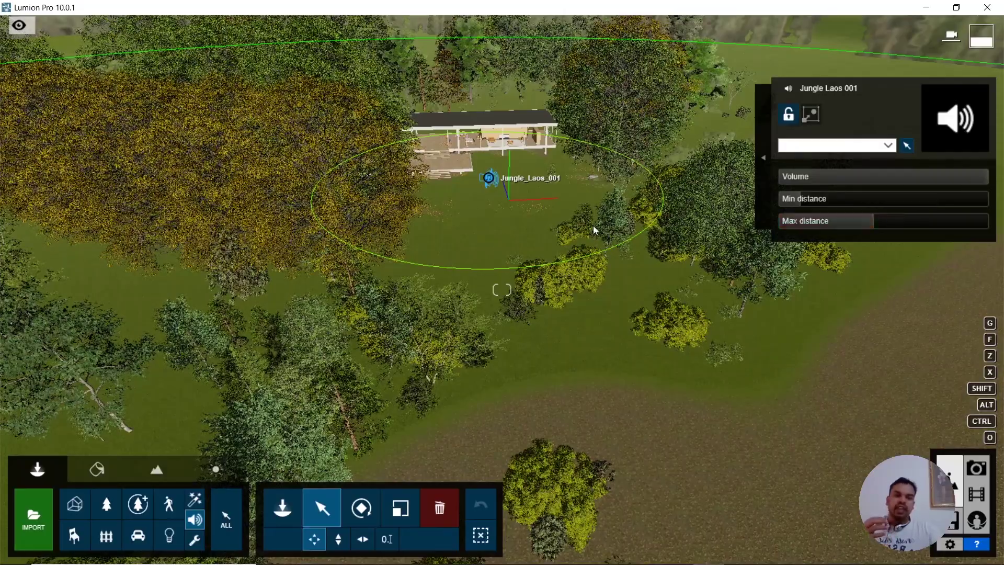
scroll(593, 225, "down", 3)
right_click_drag(583, 329, 569, 356)
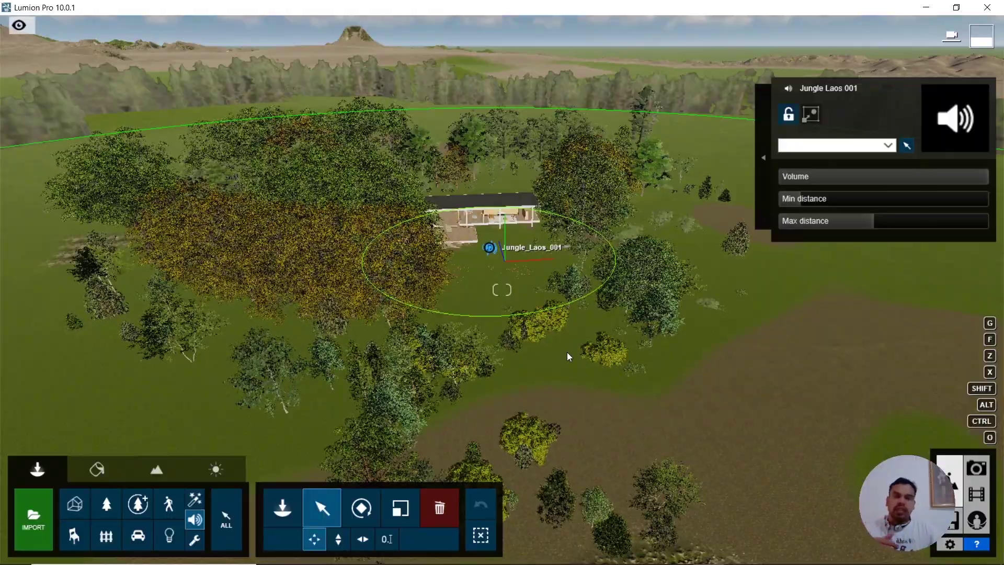
Step: Compare the sound's inner and outer ranges from close to the house and from far out over the landscape
scroll(568, 356, "up", 3)
scroll(567, 353, "up", 5)
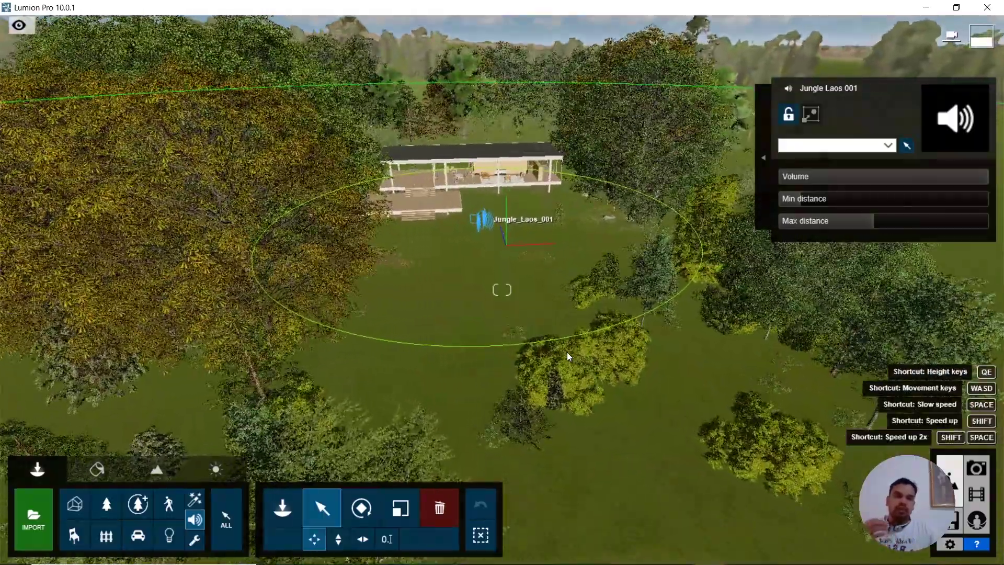
scroll(567, 353, "up", 5)
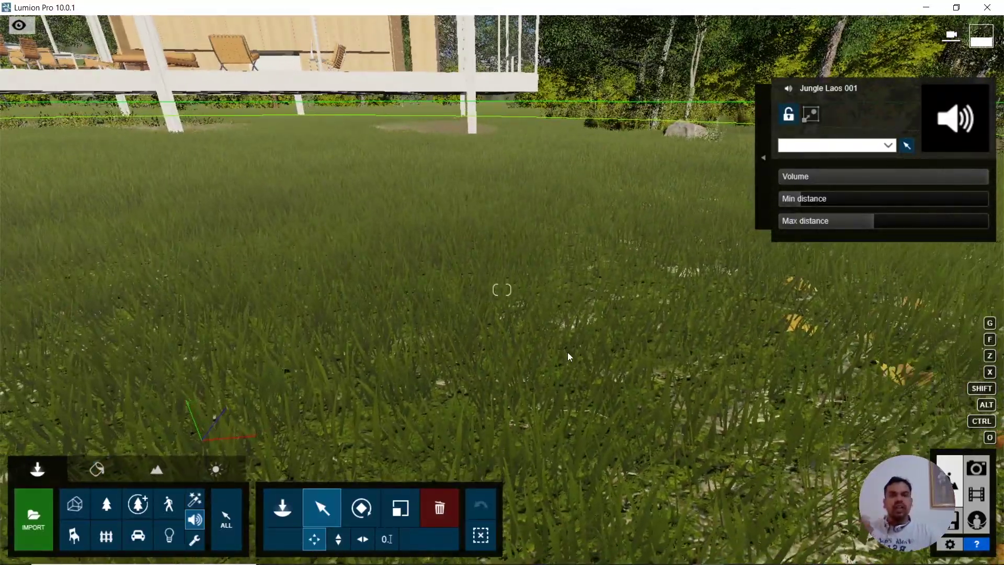
key("s")
key("q")
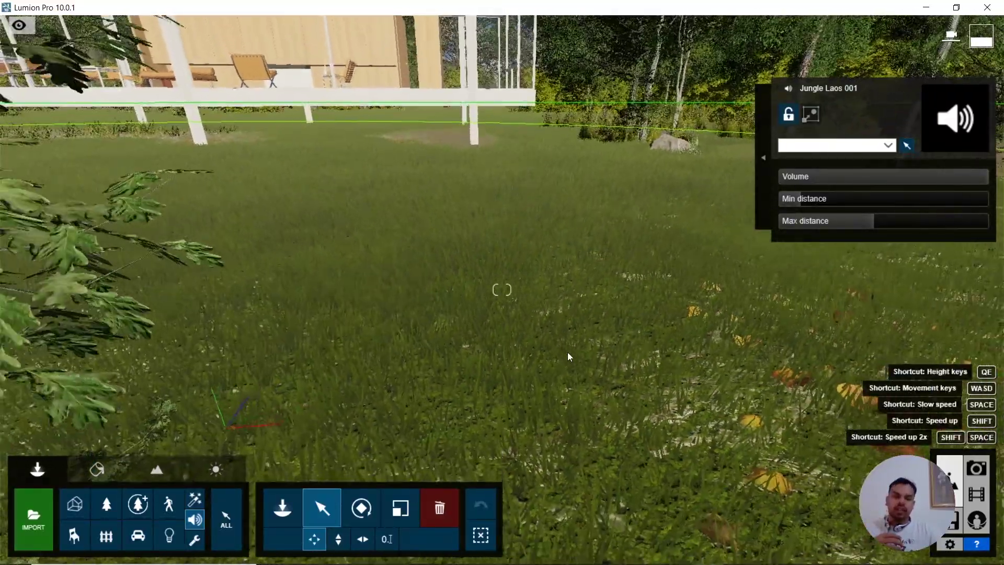
key("s")
key("q")
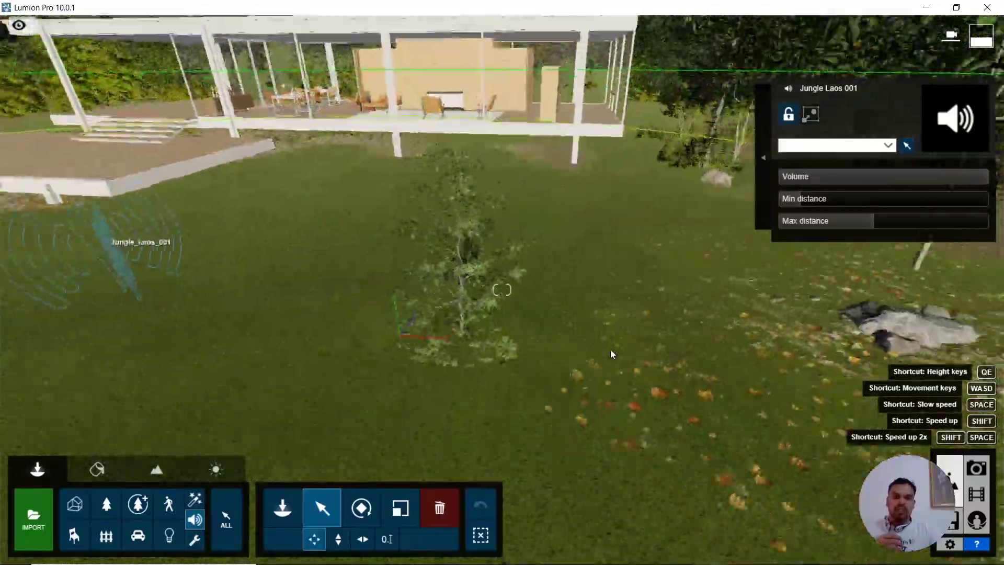
key("s")
key("q")
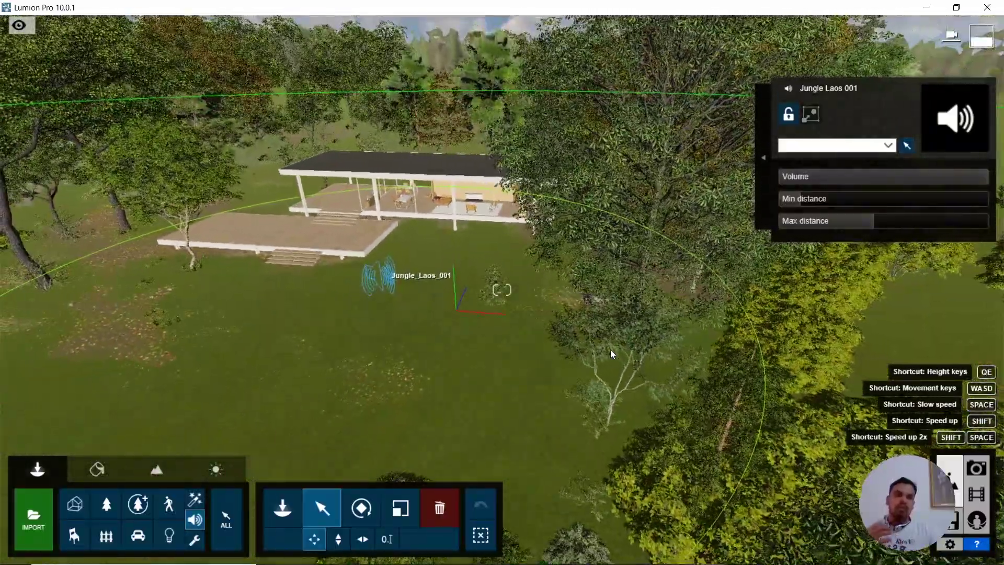
key("s")
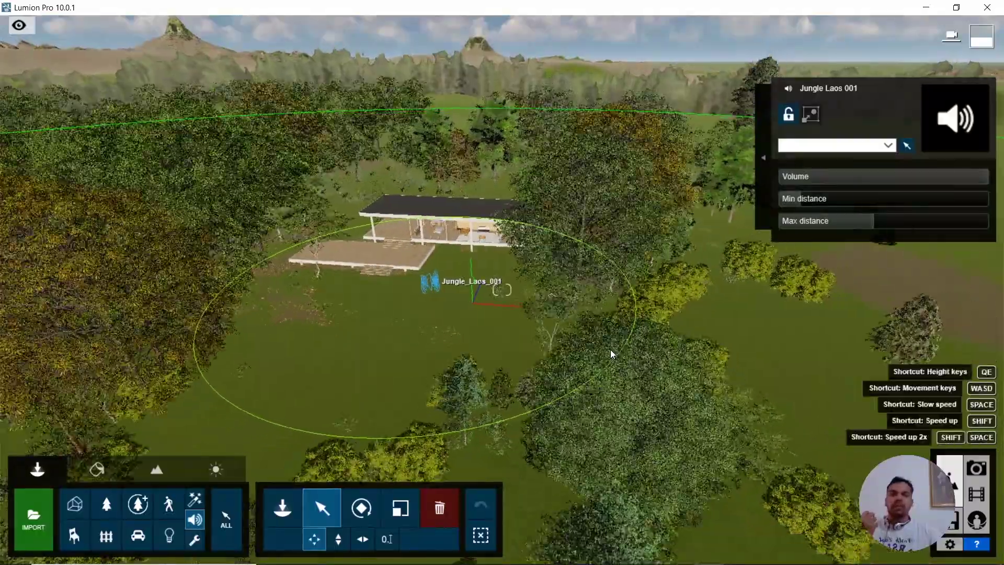
key("s")
key("q")
right_click_drag(606, 342, 385, 104)
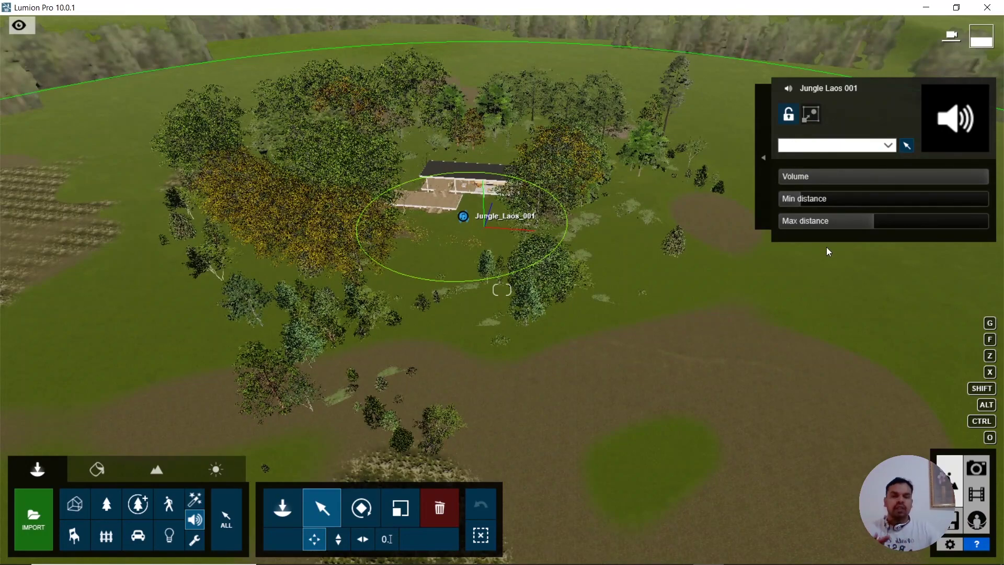
scroll(526, 259, "up", 5)
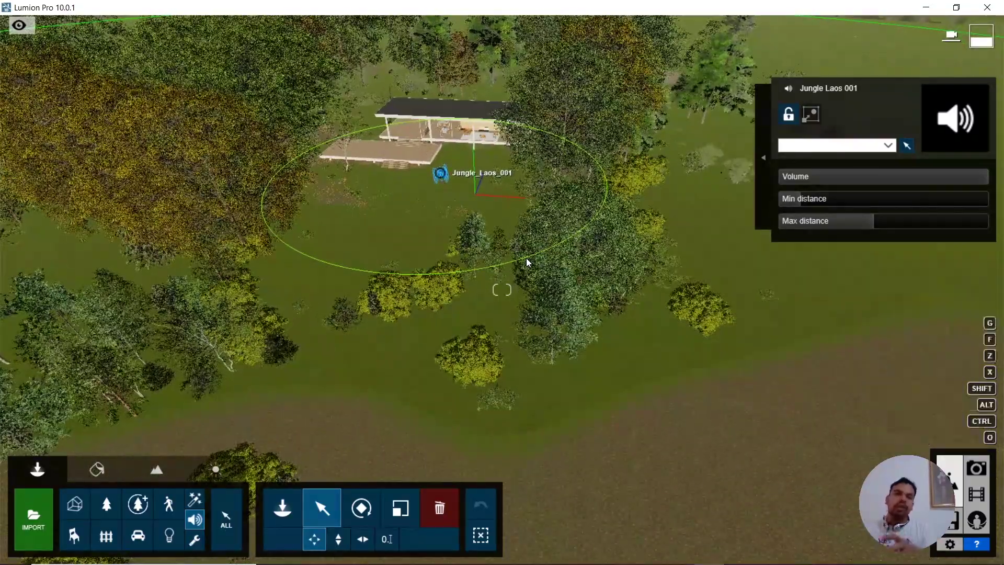
Step: Reduce the jungle sound's min and max distances so its outer range reaches only as far as the house front
left_click_drag(807, 204, 792, 205)
left_click_drag(852, 221, 789, 237)
left_click_drag(789, 200, 780, 219)
right_click_drag(398, 157, 291, 402)
key("w")
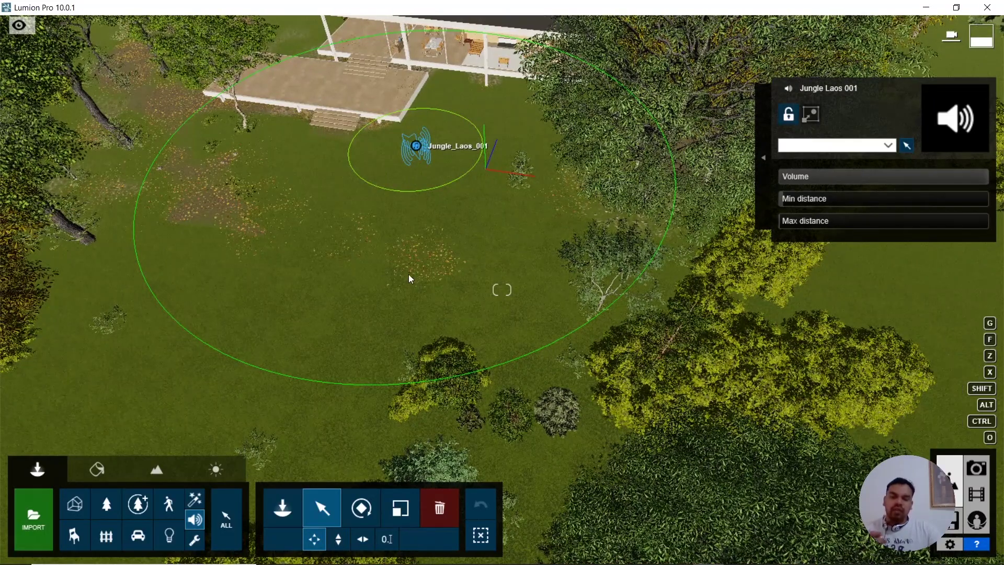
Step: Move the Jungle Laos sound horizontally about 16 m away from the house, and shift it slightly back toward the terrace
left_click(365, 537)
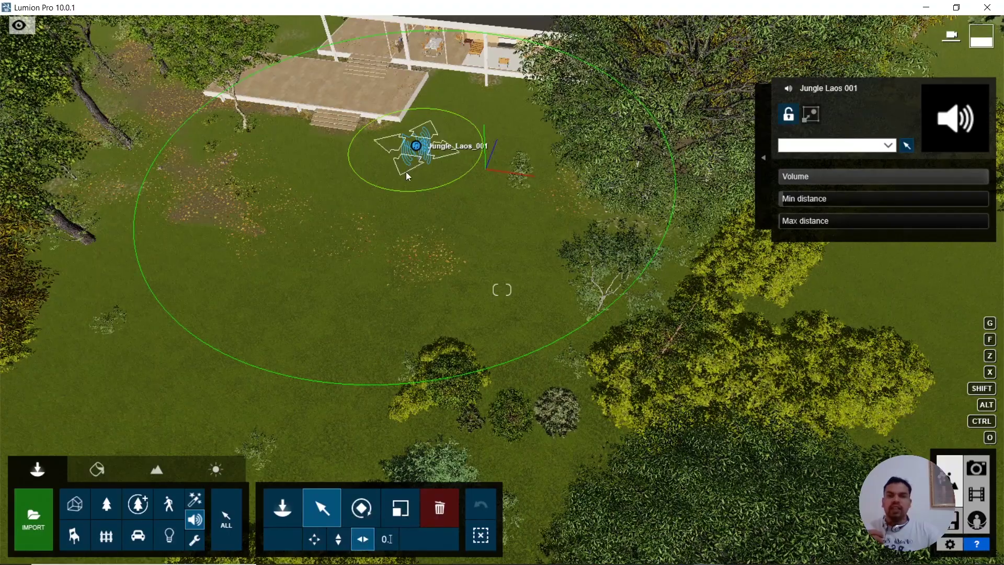
left_click_drag(368, 275, 340, 334)
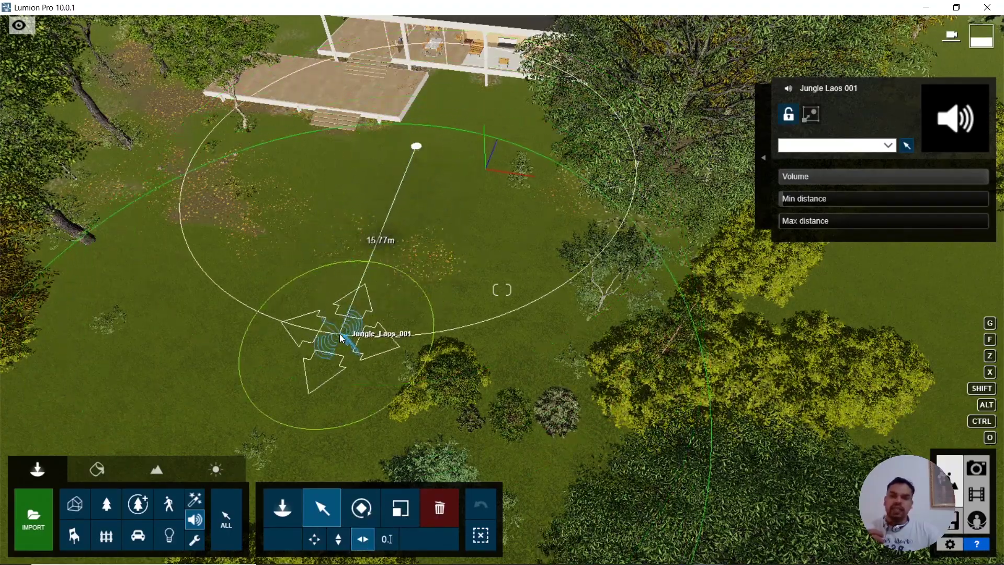
scroll(327, 278, "down", 3)
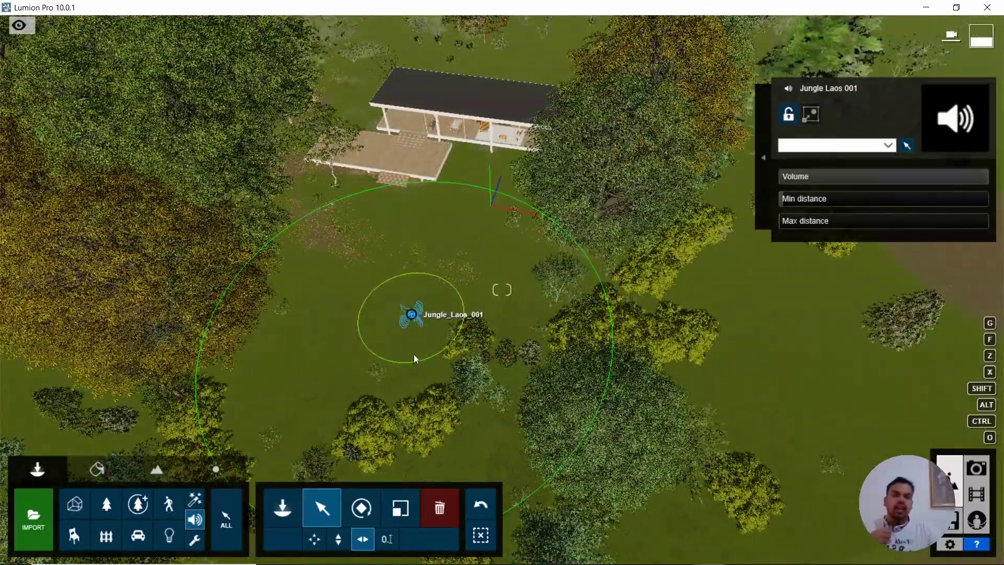
left_click_drag(413, 316, 432, 285)
Step: Examine how the jungle sound fades while moving from the lawn across its outer range into the house's living area
scroll(439, 257, "up", 3)
right_click_drag(439, 258, 379, 340)
key("w")
key("w")
key("s")
key("w")
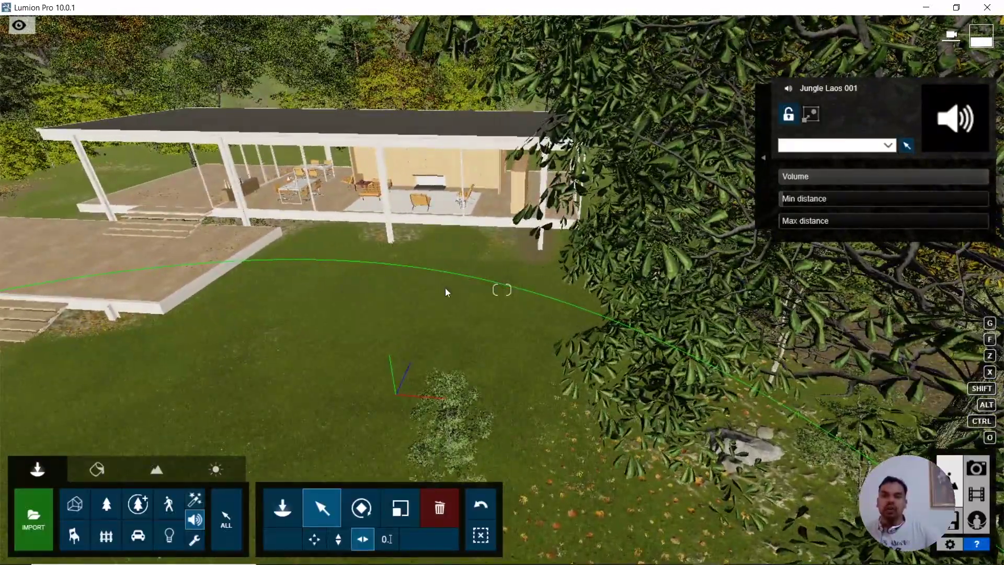
key("w")
right_click_drag(380, 236, 416, 256)
key("w")
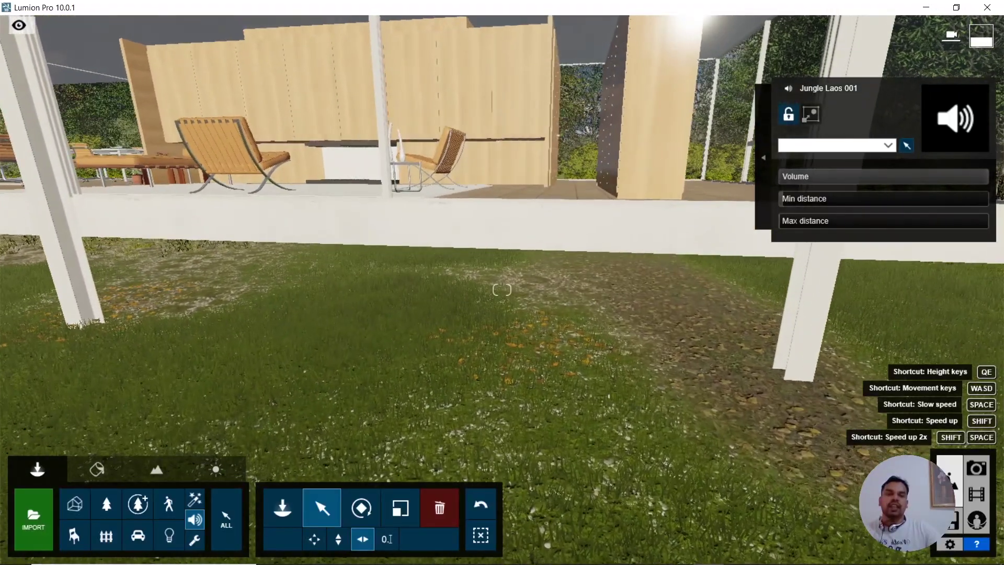
right_click_drag(440, 293, 441, 272)
key("w")
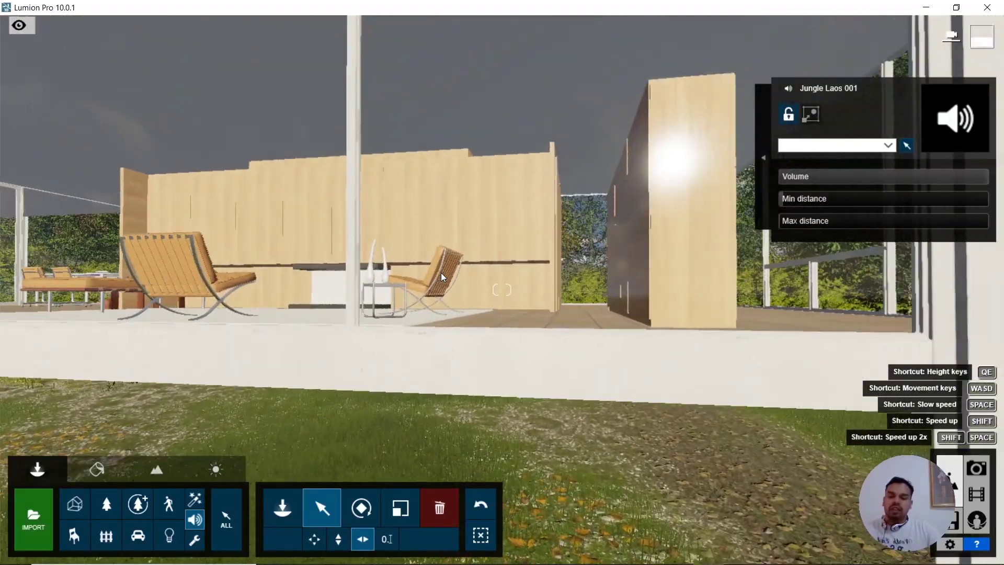
key("w")
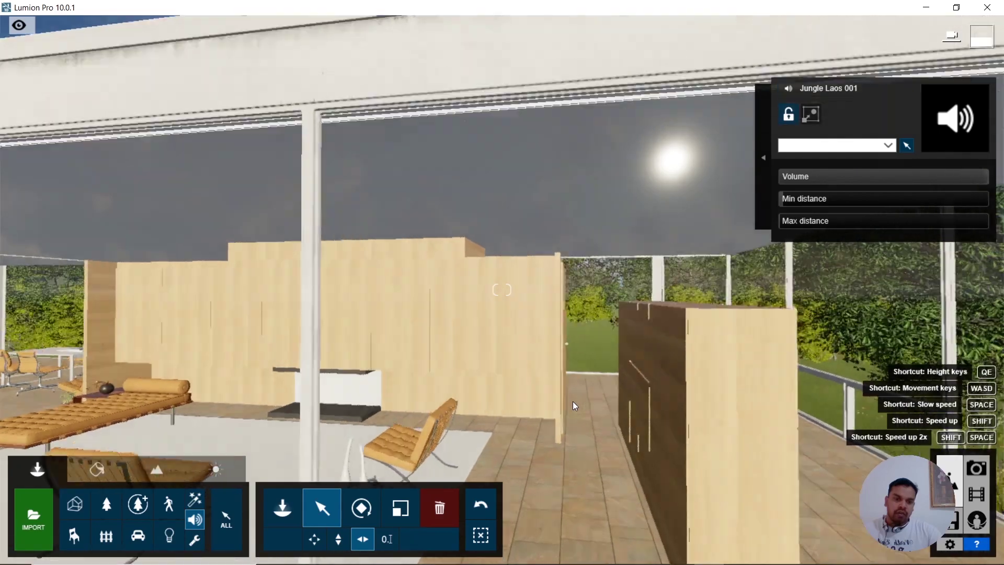
key("w")
right_click_drag(576, 408, 419, 408)
right_click_drag(679, 403, 573, 400)
key("w")
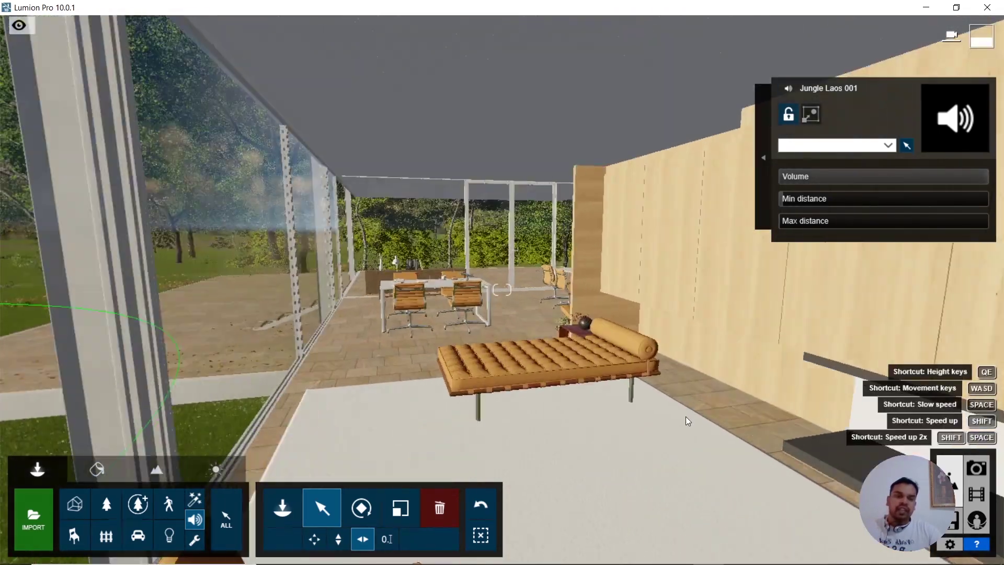
Step: Examine how the sound changes while leaving the house through the trees and returning to its range circles on the lawn
key("s")
right_click_drag(686, 416, 170, 391)
key("s")
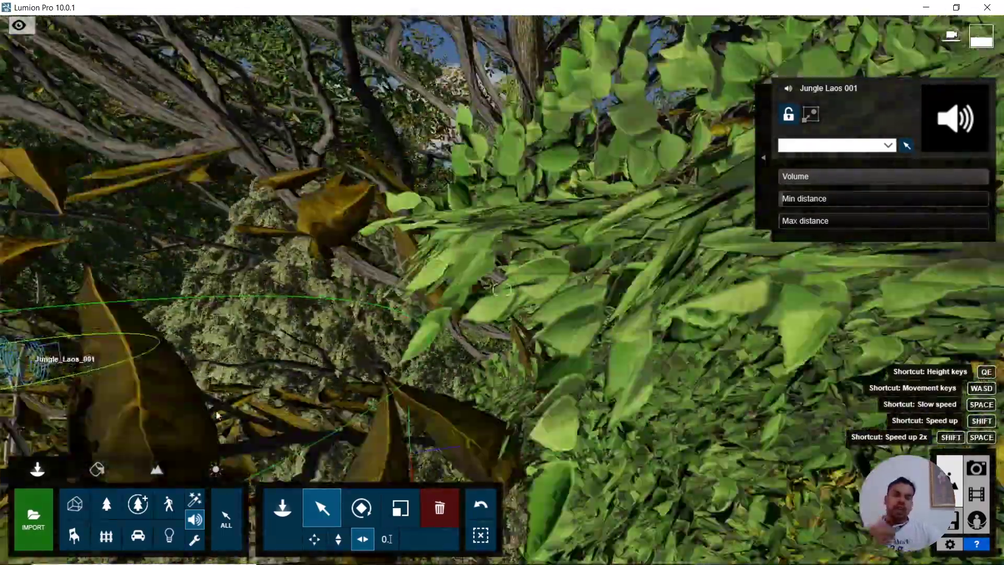
key("w")
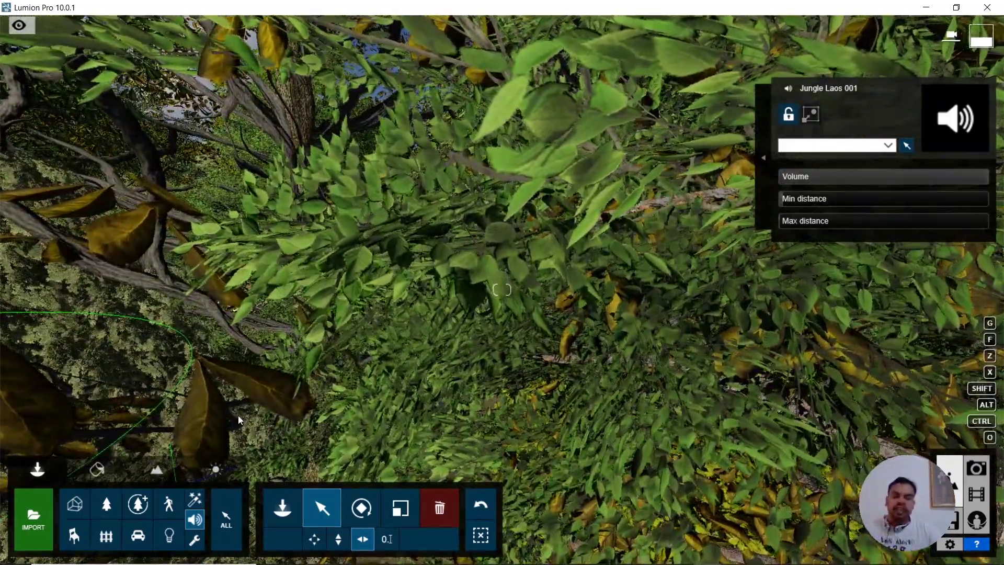
key("s")
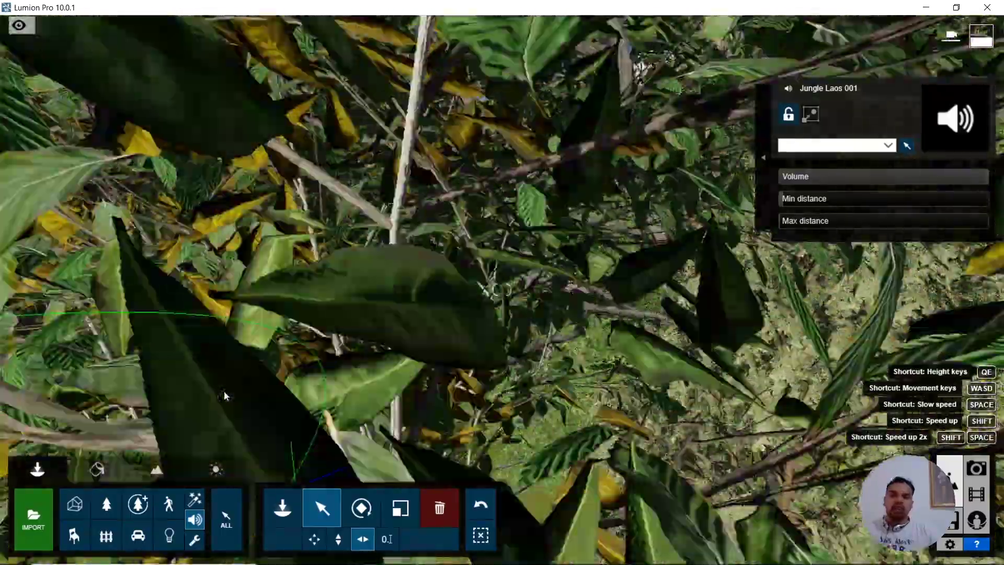
key("s")
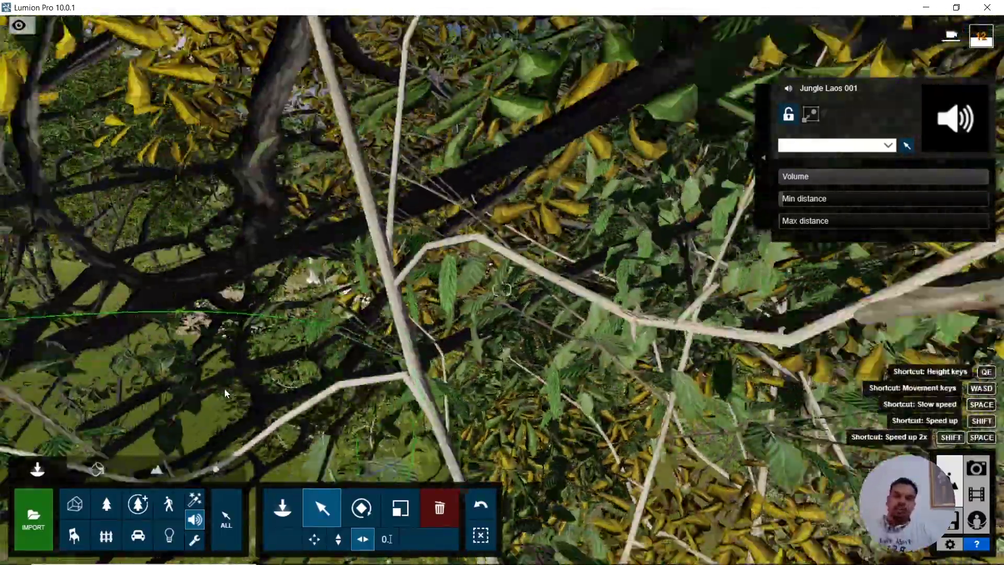
key("s")
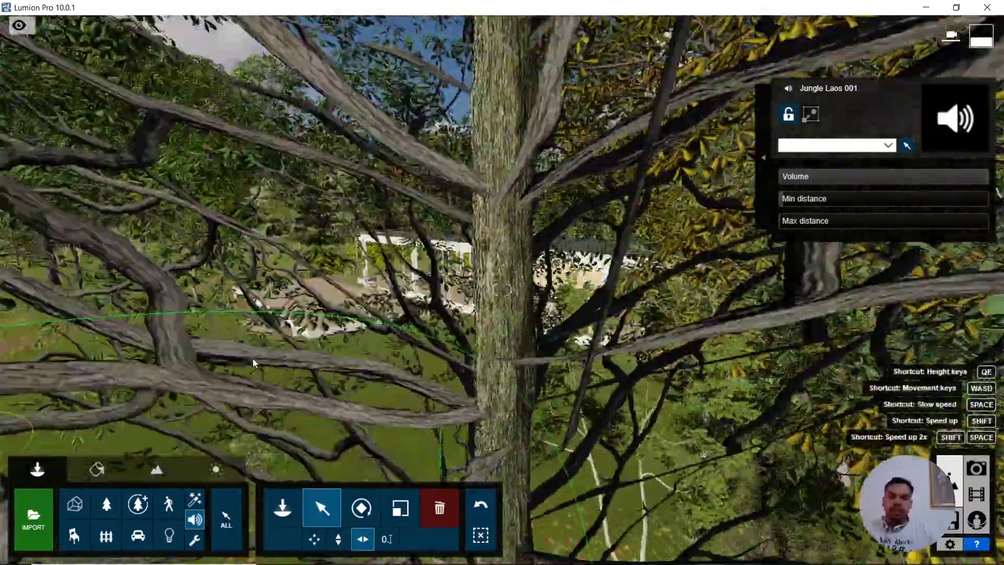
key("s")
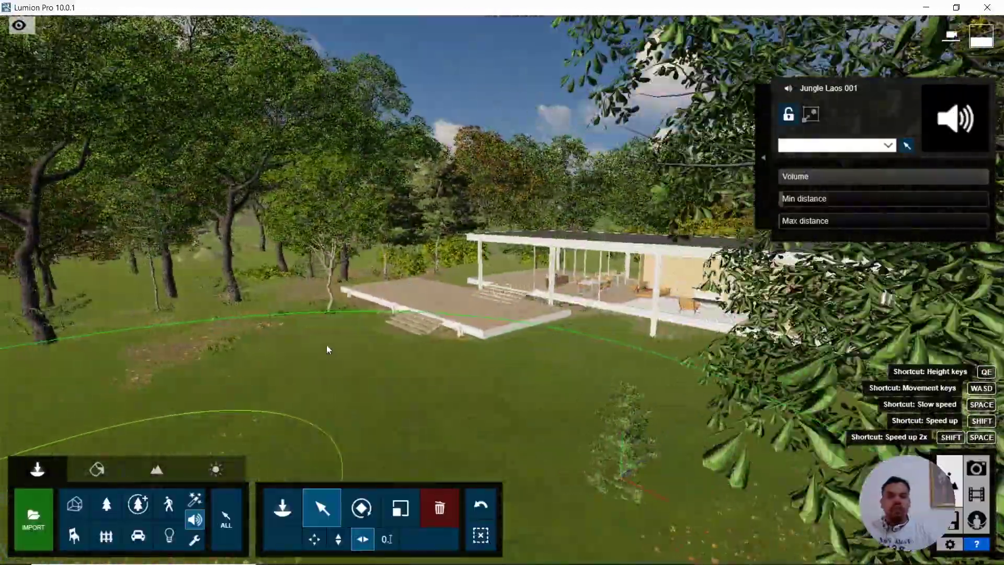
key("w")
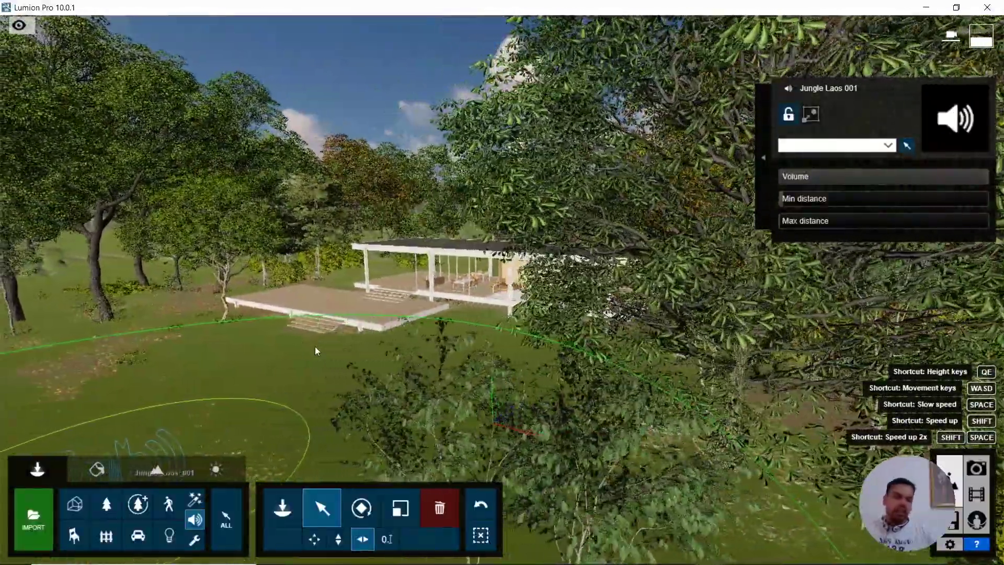
key("a")
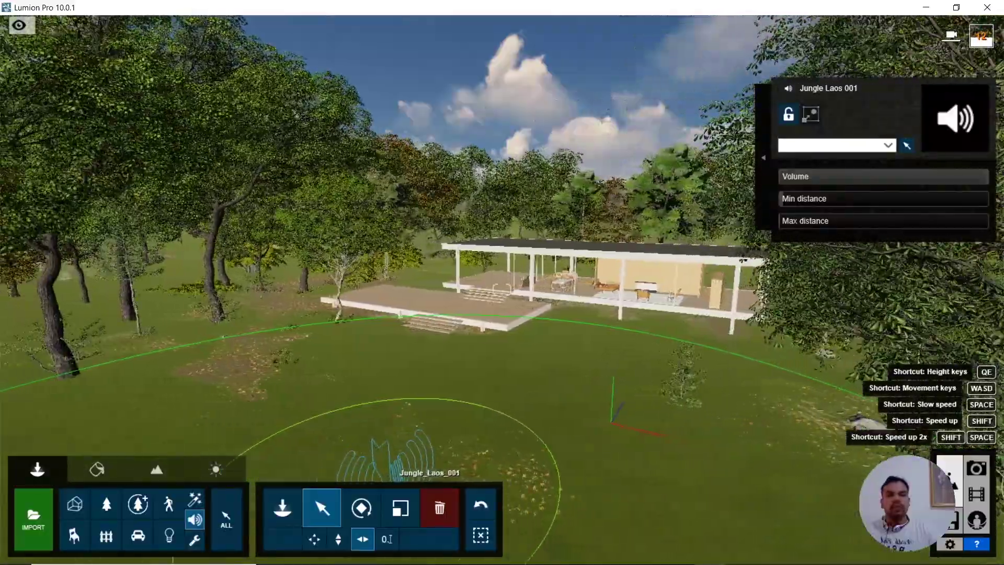
Step: Place the Jungle Night 001 nature sound on the grass by the yellow bushes, beyond the large tree beside the house
right_click_drag(529, 314, 528, 268)
key("q")
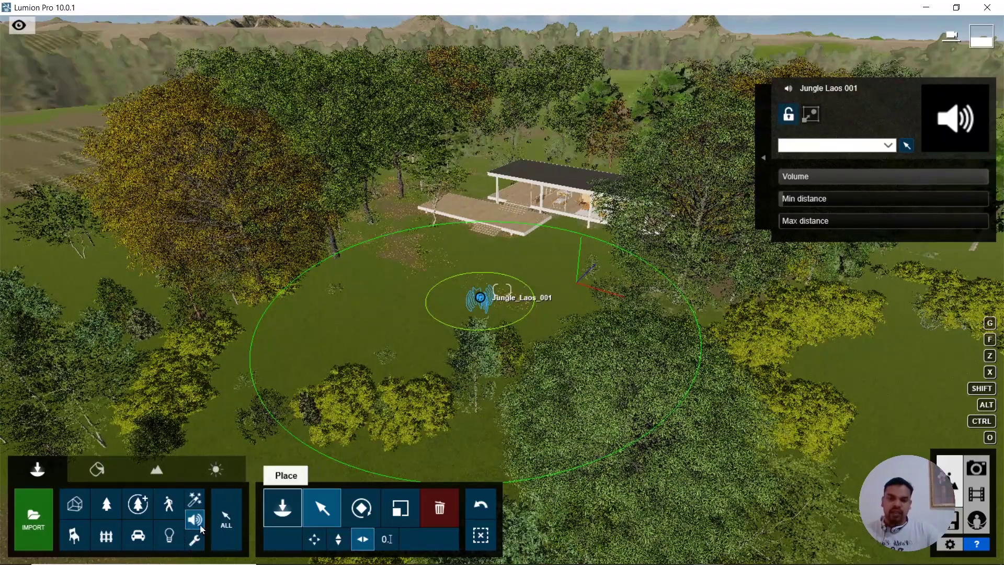
left_click(289, 507)
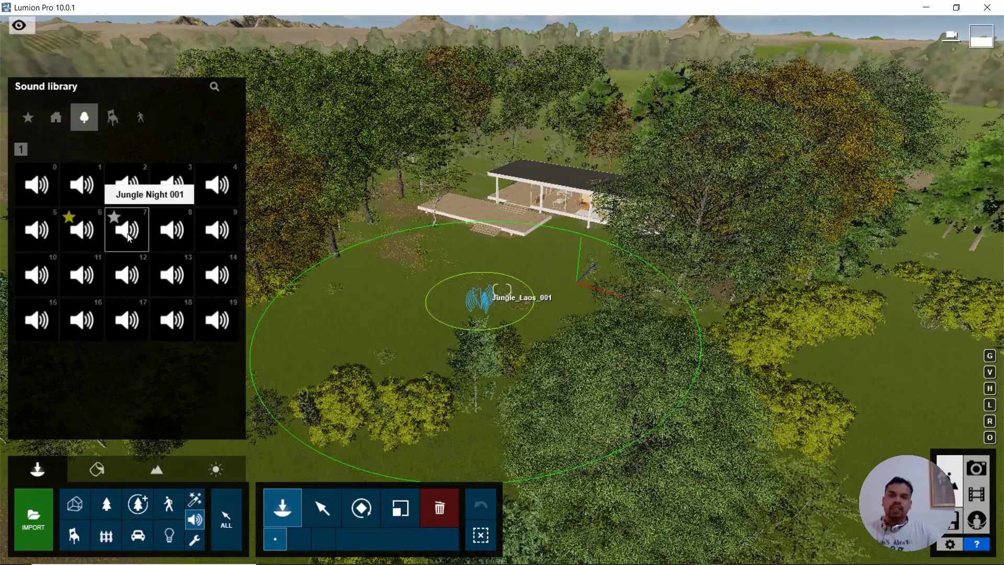
right_click_drag(715, 264, 701, 302)
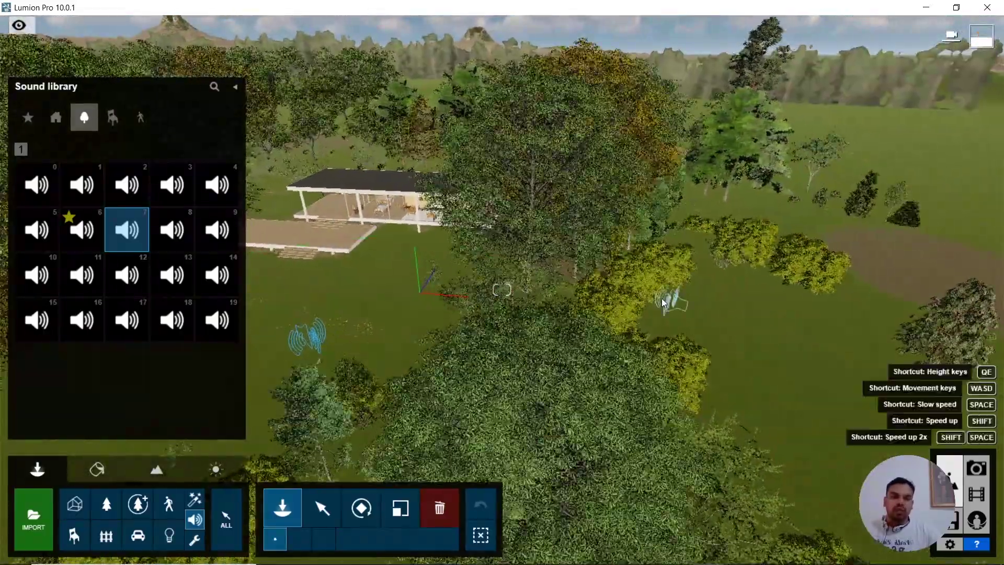
left_click(680, 312)
right_click_drag(445, 235, 560, 311)
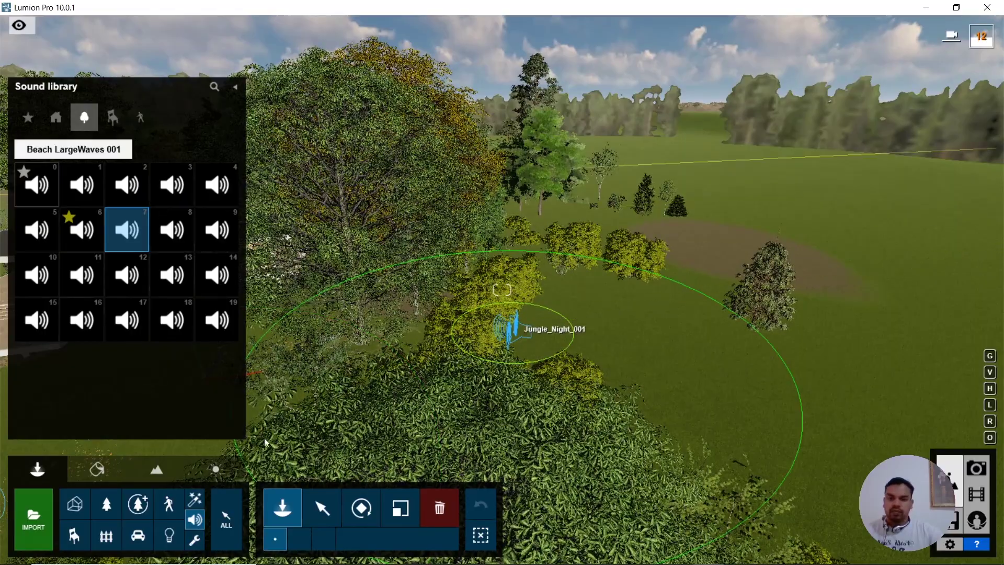
Step: Select the Jungle Night sound, increase its min distance and set its max distance to 26 m
key("w")
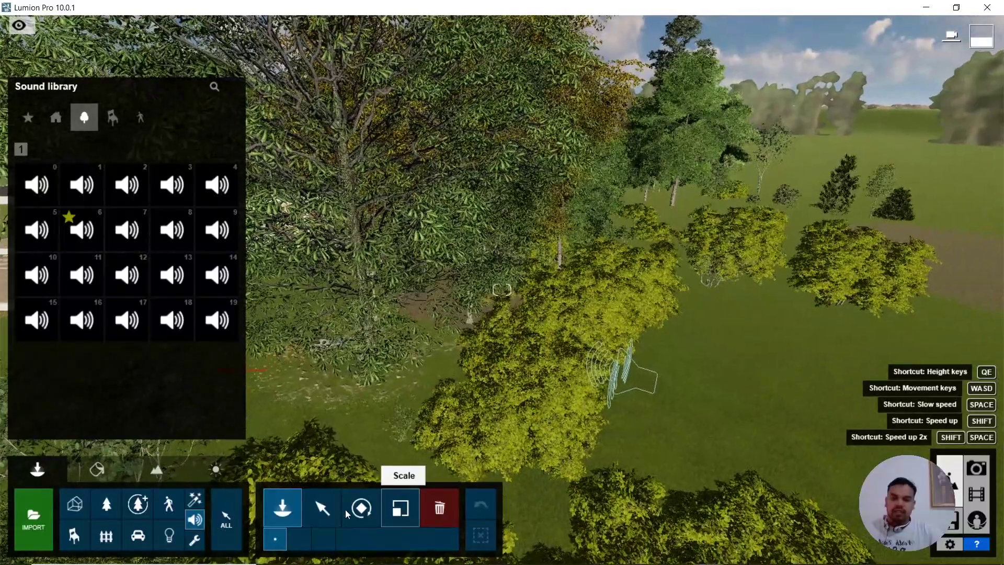
key("m")
left_click(623, 370)
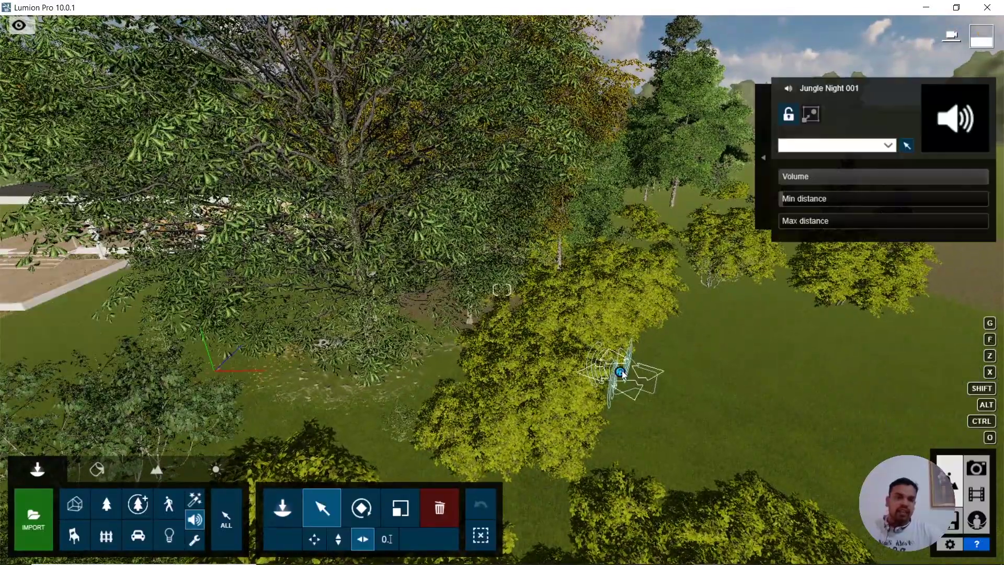
left_click(793, 201)
left_click(793, 222)
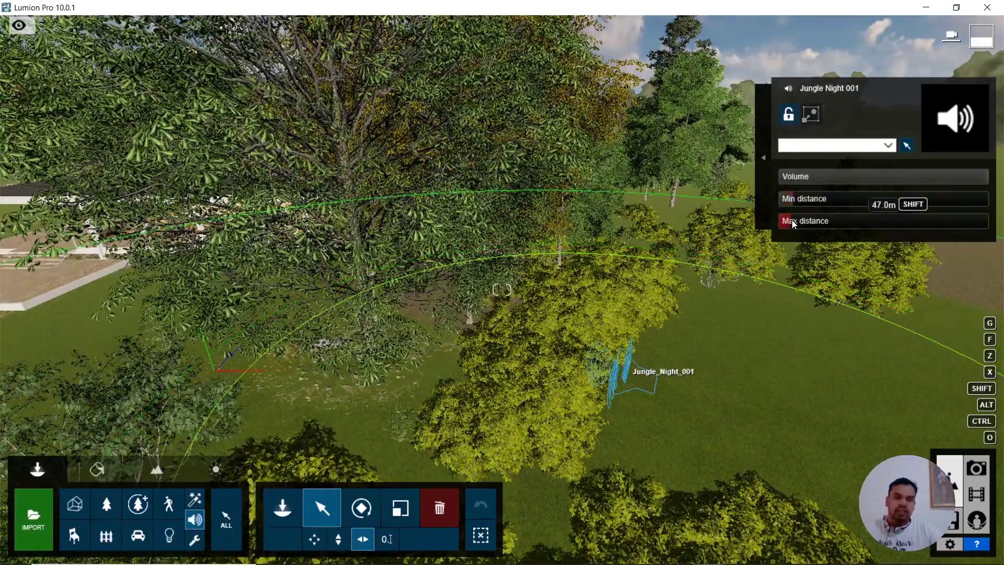
left_click_drag(789, 226, 783, 225)
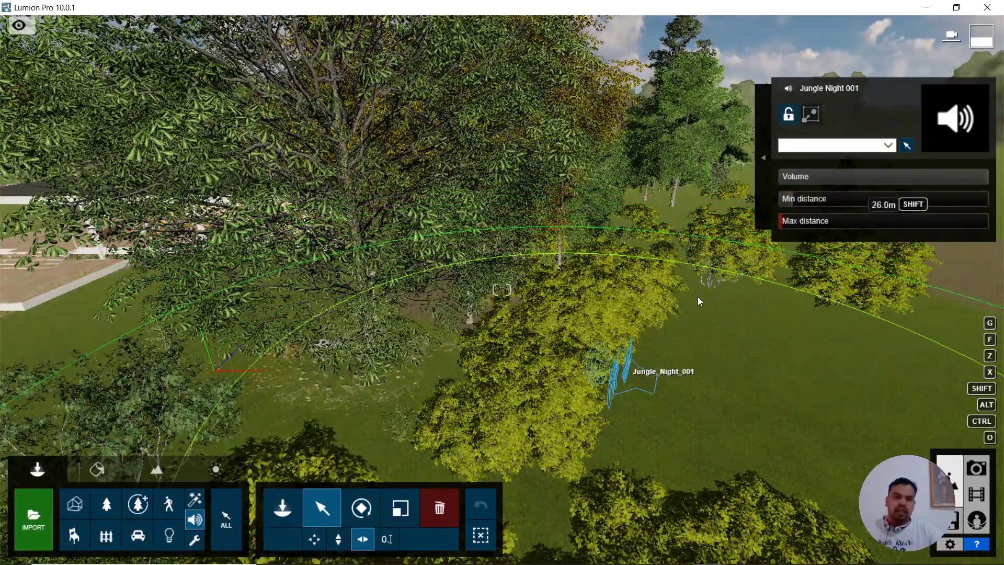
Step: Compare the two sounds' audible areas while moving between the Jungle Night range, the terrace front and the Jungle Laos sound
key("w")
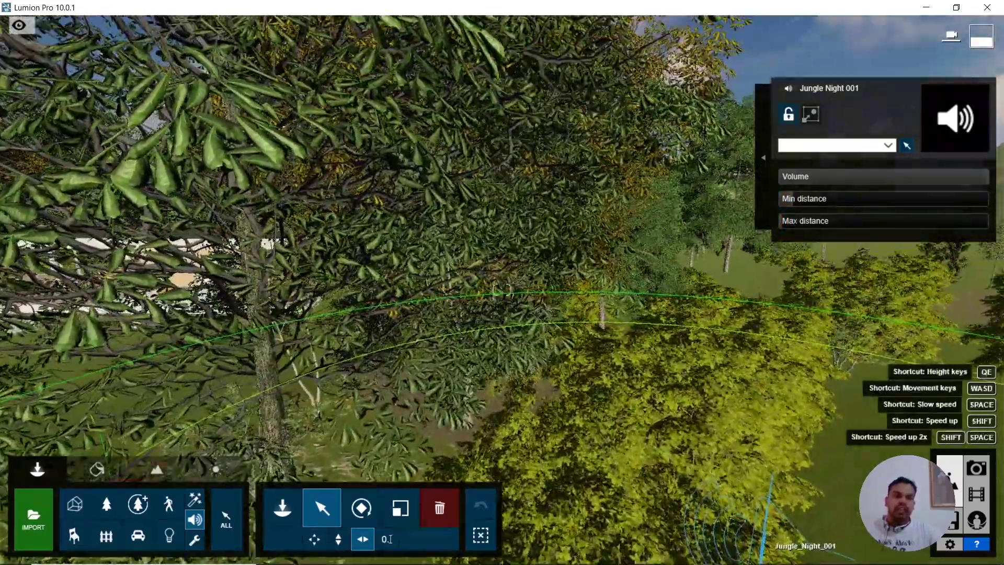
key("s")
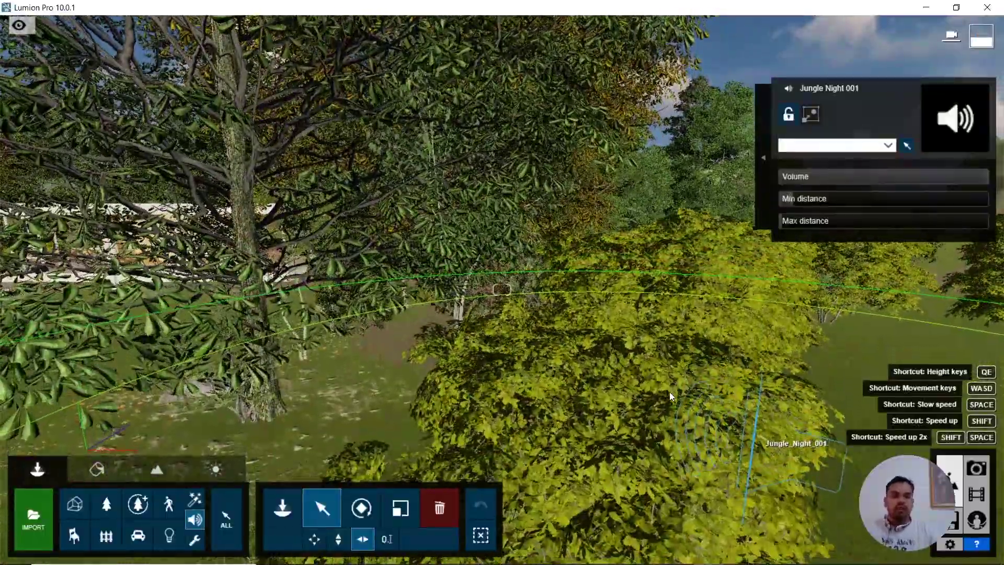
right_click_drag(670, 391, 485, 378)
key("s")
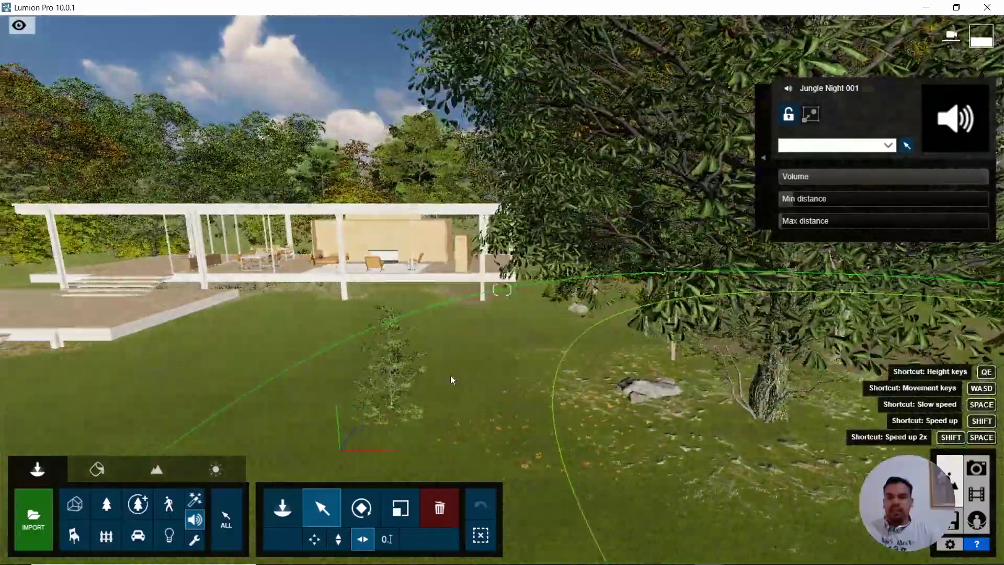
key("a")
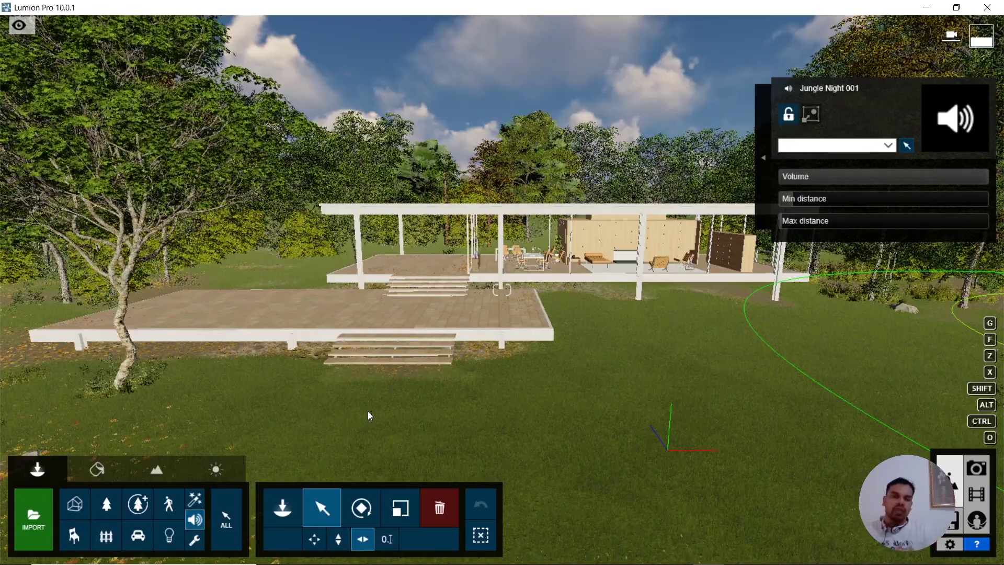
right_click_drag(370, 415, 677, 360)
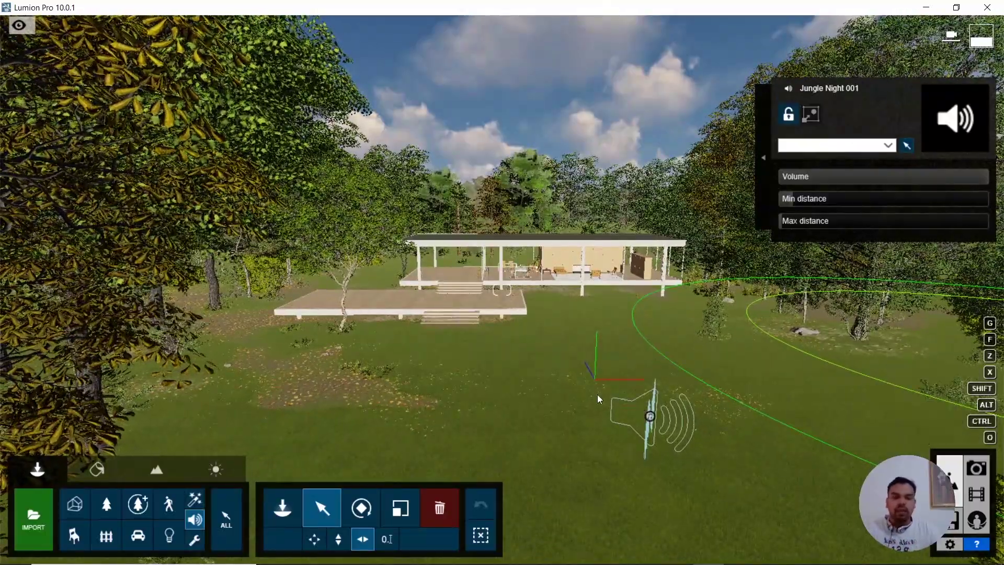
key("w")
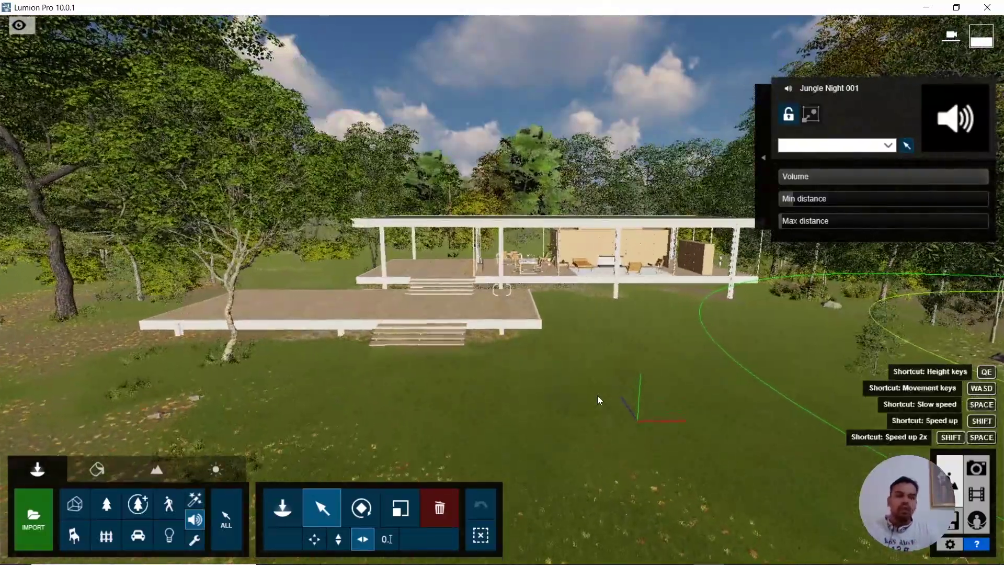
key("d")
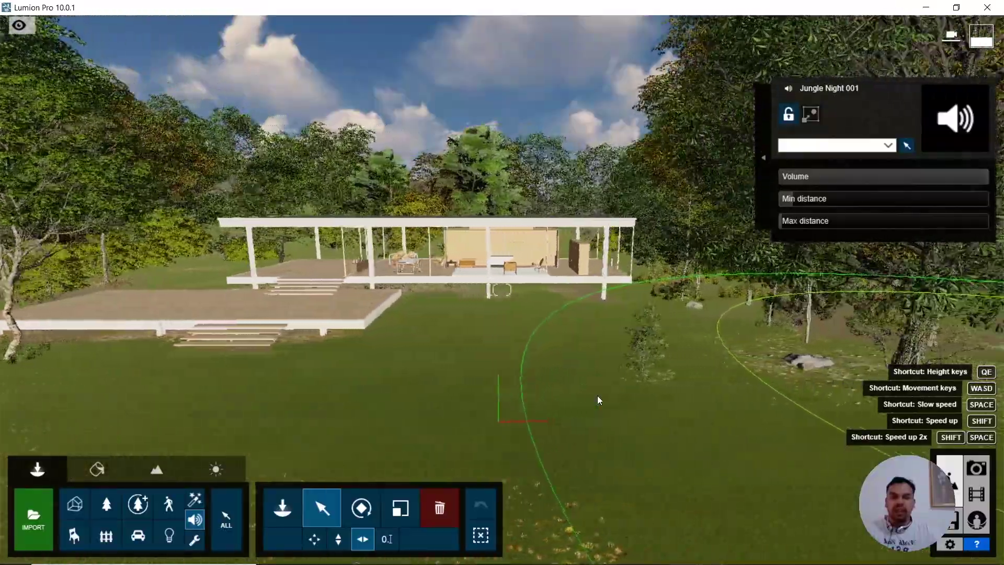
key("d")
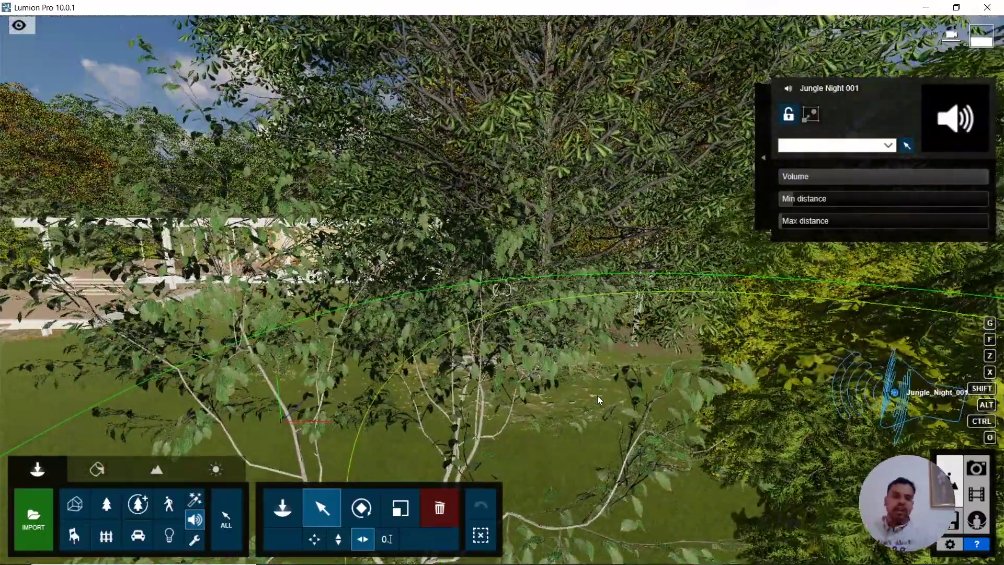
key("a")
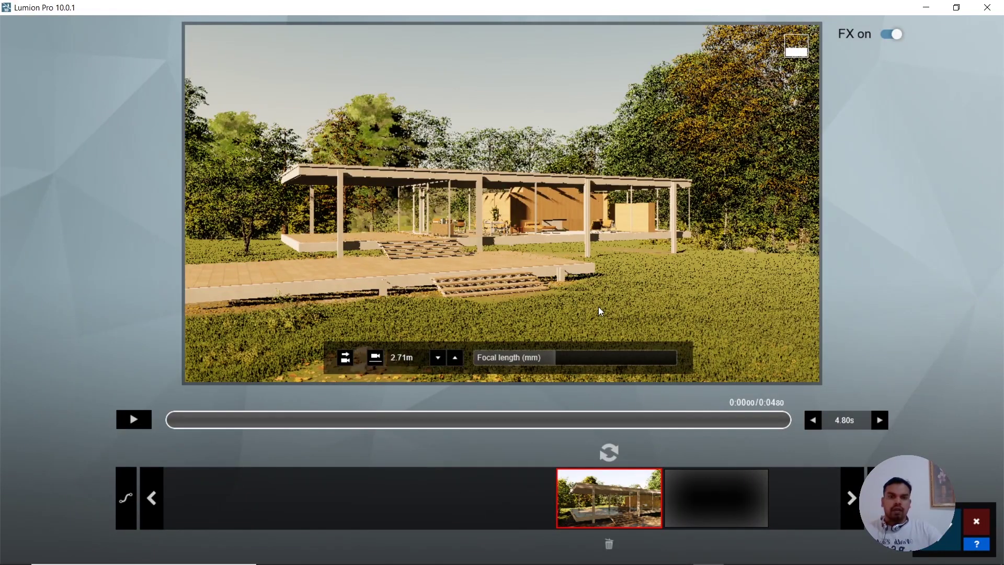
Step: Update the movie clip's selected camera keyframe to the current view of the house
left_click(614, 447)
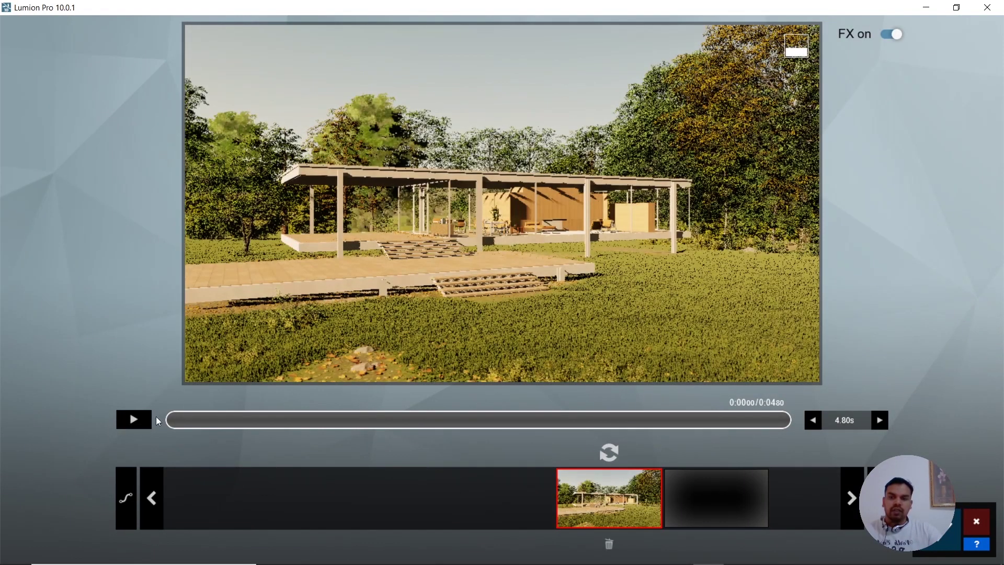
Step: Preview the movie clip briefly and return the playback to its start
left_click(134, 420)
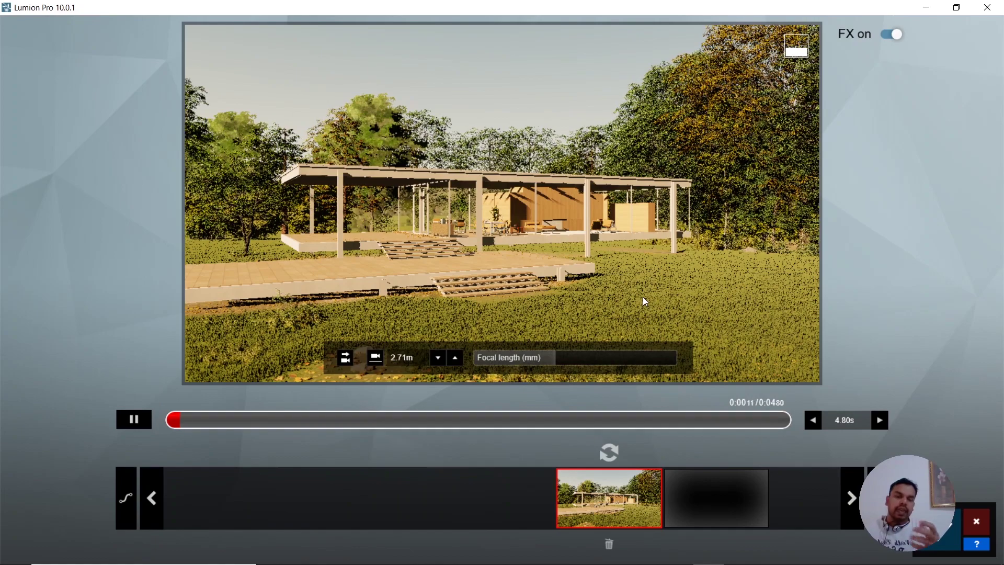
left_click(121, 424)
left_click(189, 422)
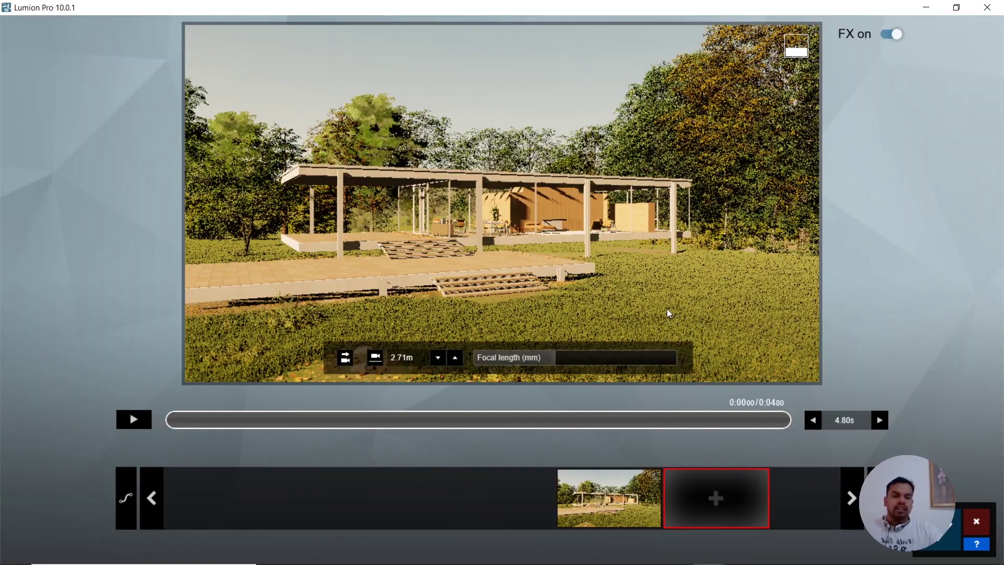
Step: Add a camera keyframe at the end of the clip, facing the large yellow bushes beyond the trees beside the house
key("d")
key("d")
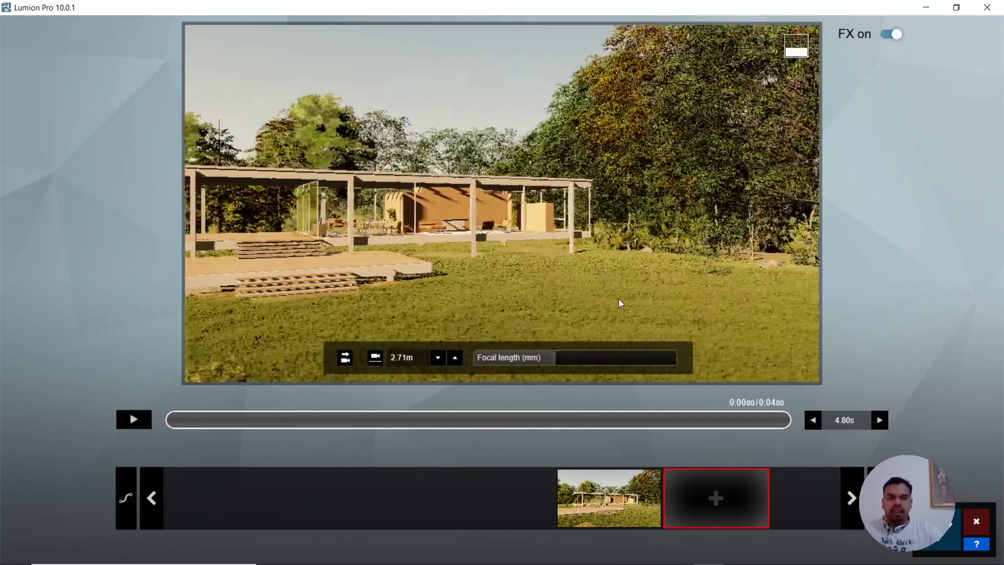
key("d")
key("e")
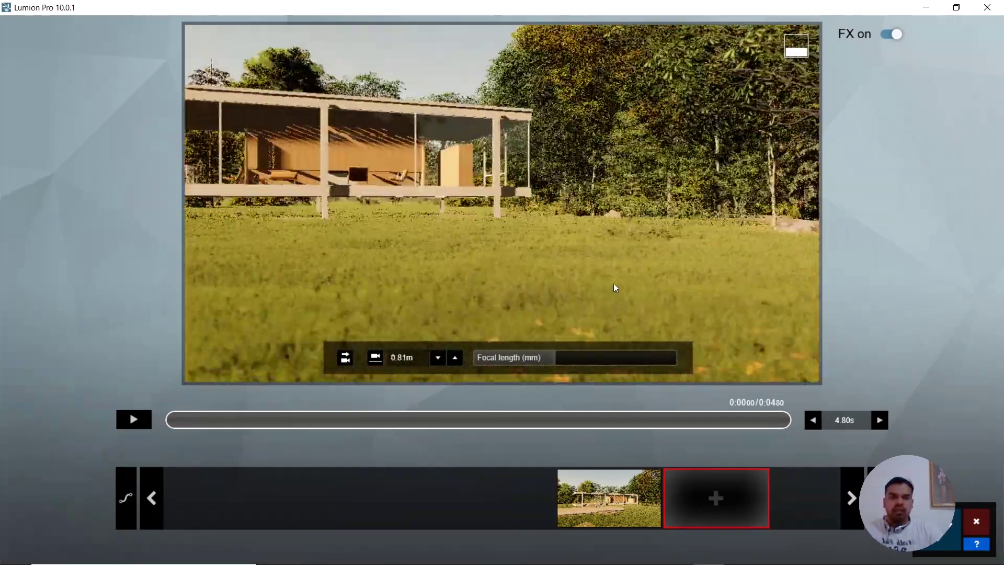
key("d")
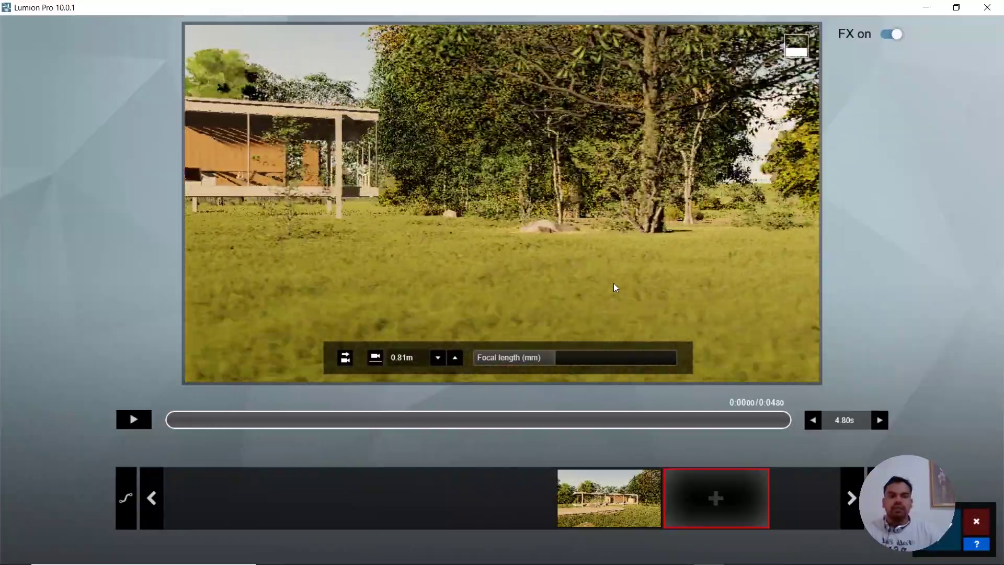
key("d")
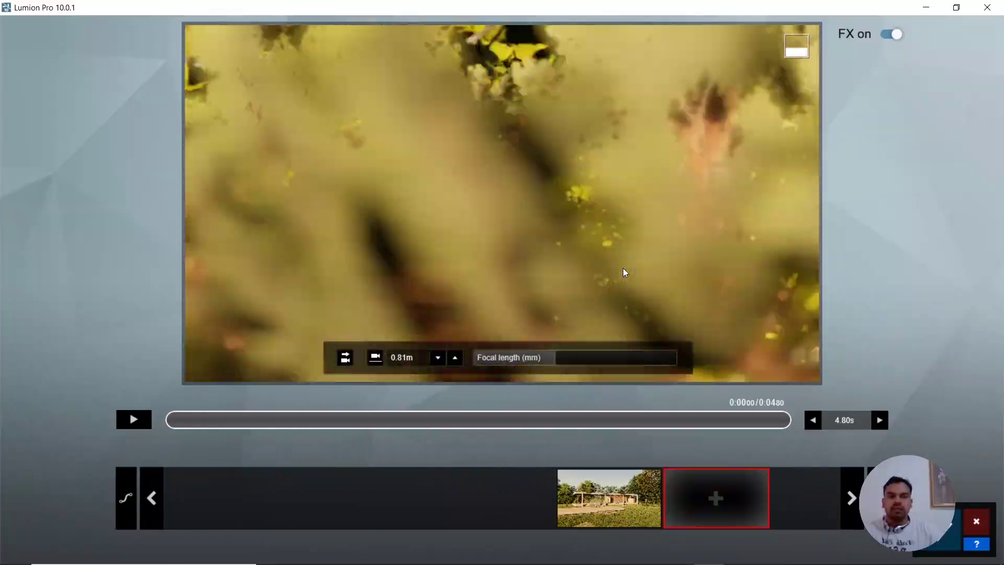
key("d")
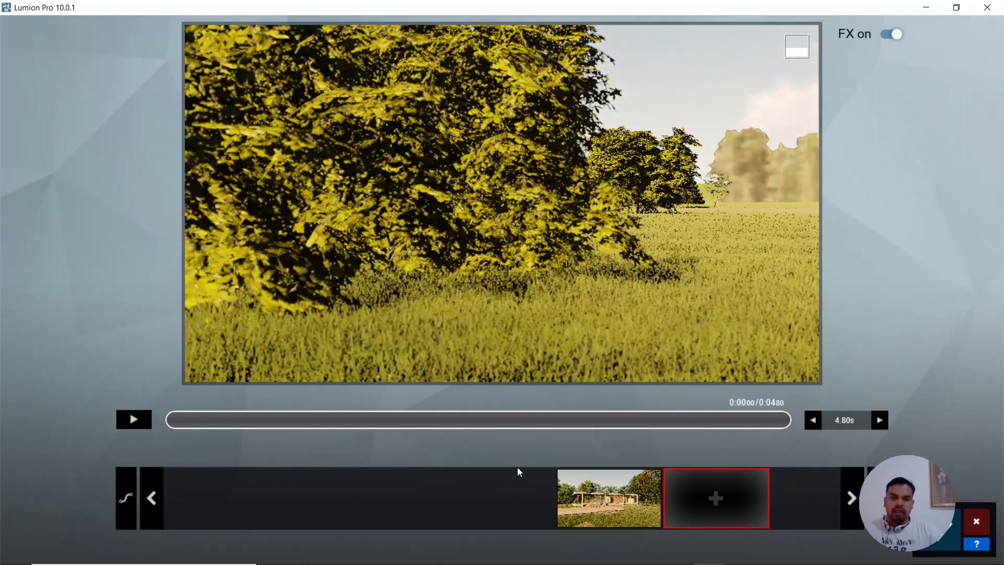
left_click(716, 498)
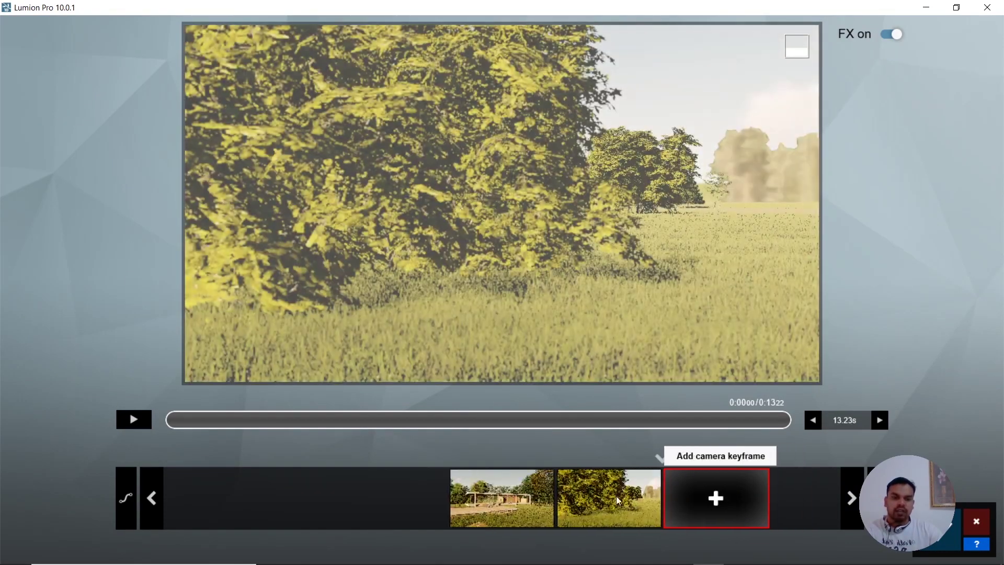
Step: Update the clip's first camera keyframe to a closer view of the house and the front terrace
left_click(500, 491)
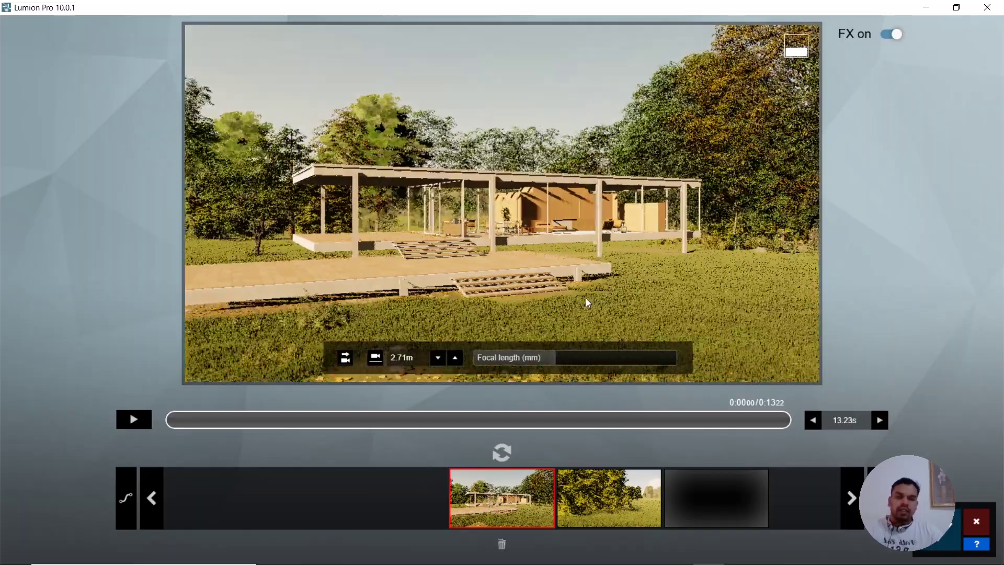
key("w")
key("d")
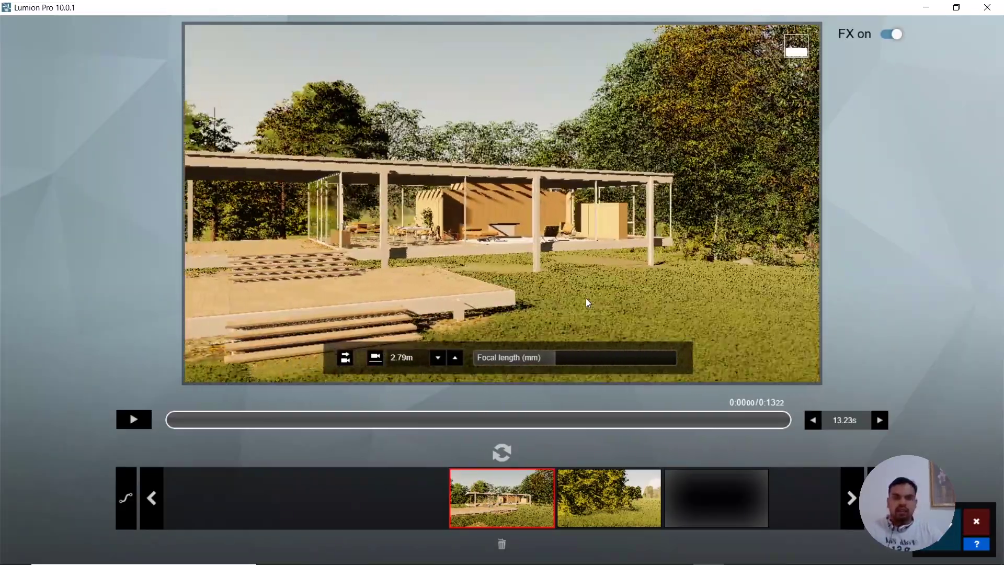
left_click(510, 445)
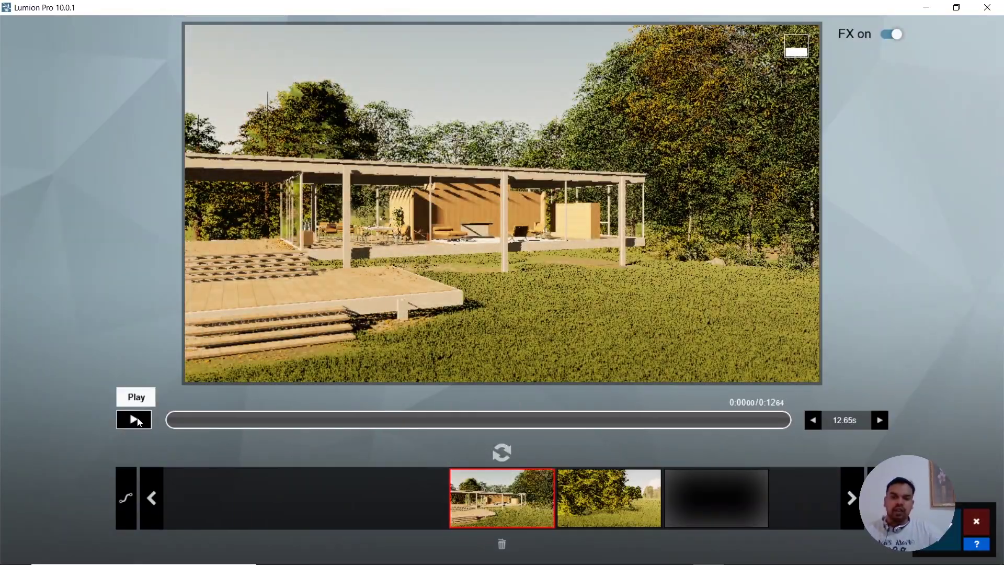
Step: Preview the whole clip from the house to the yellow bushes and return to the movie overview
left_click(135, 419)
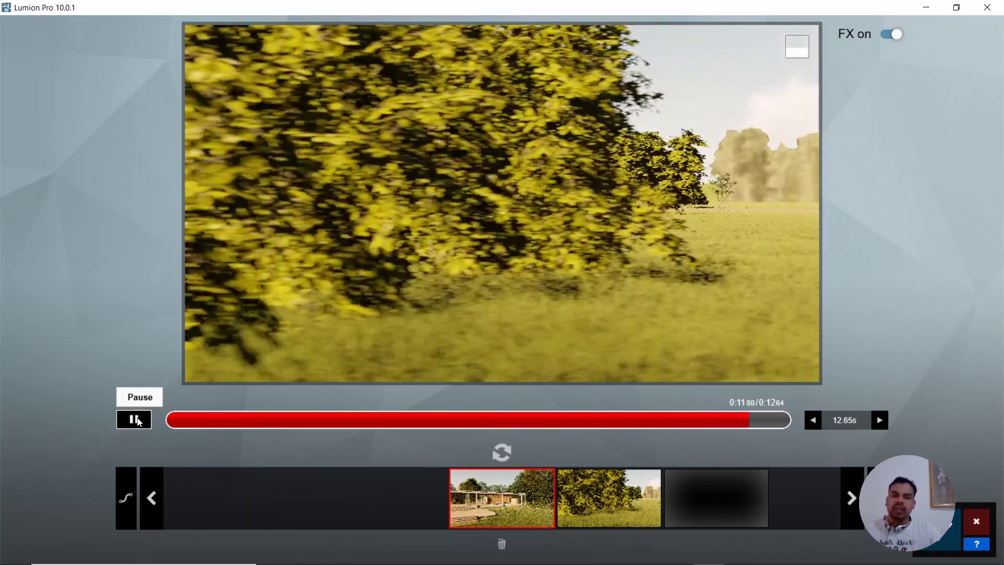
left_click(137, 425)
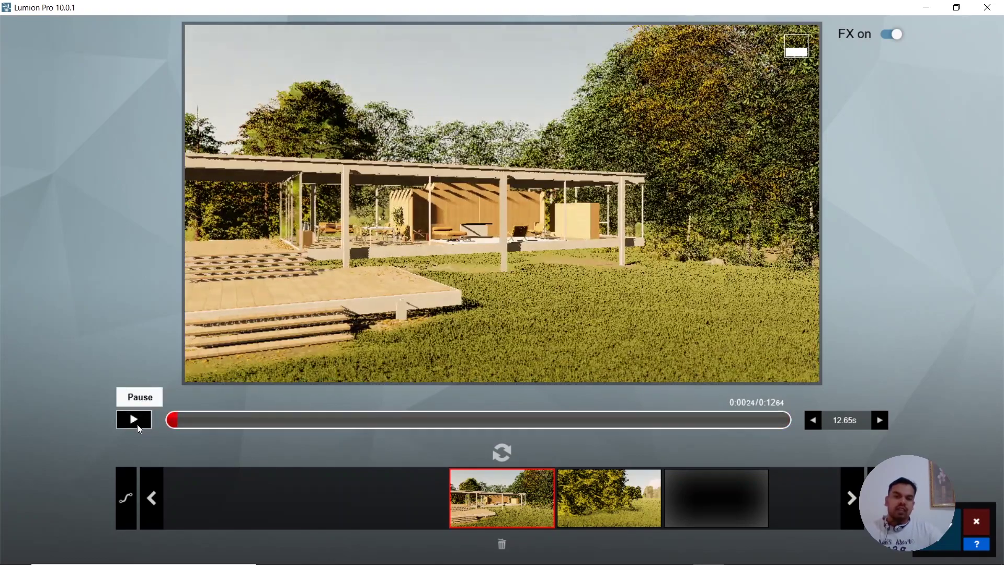
left_click(978, 525)
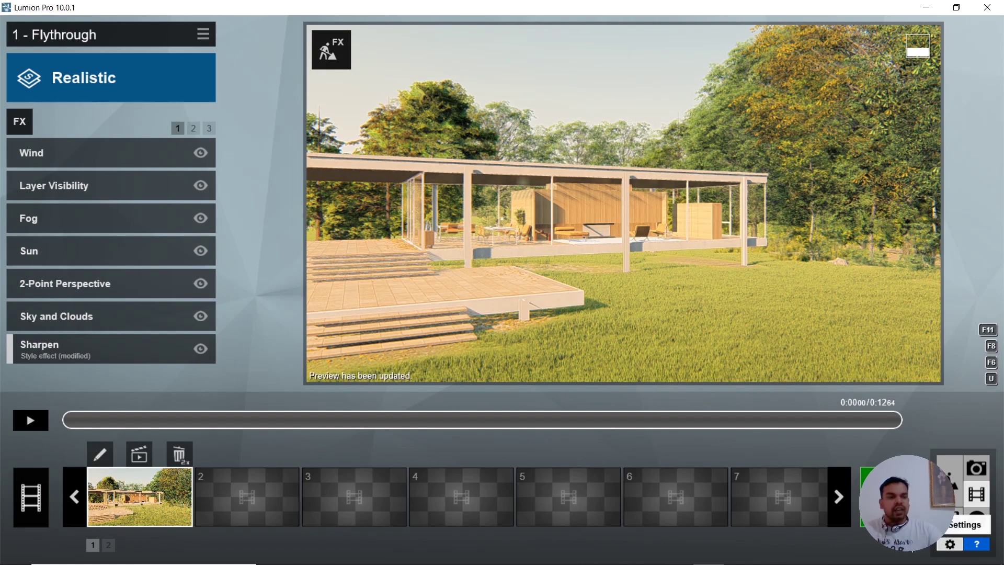
Step: Render the entire movie as a Small 640x360 MP4 at one-star draft quality, saved as 0001 in Downloads
left_click(976, 495)
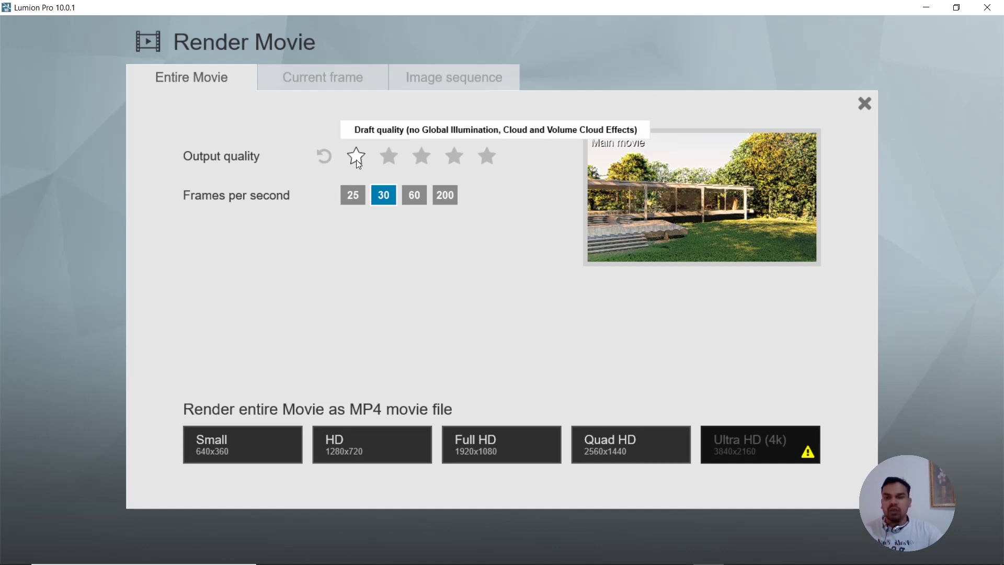
left_click(228, 446)
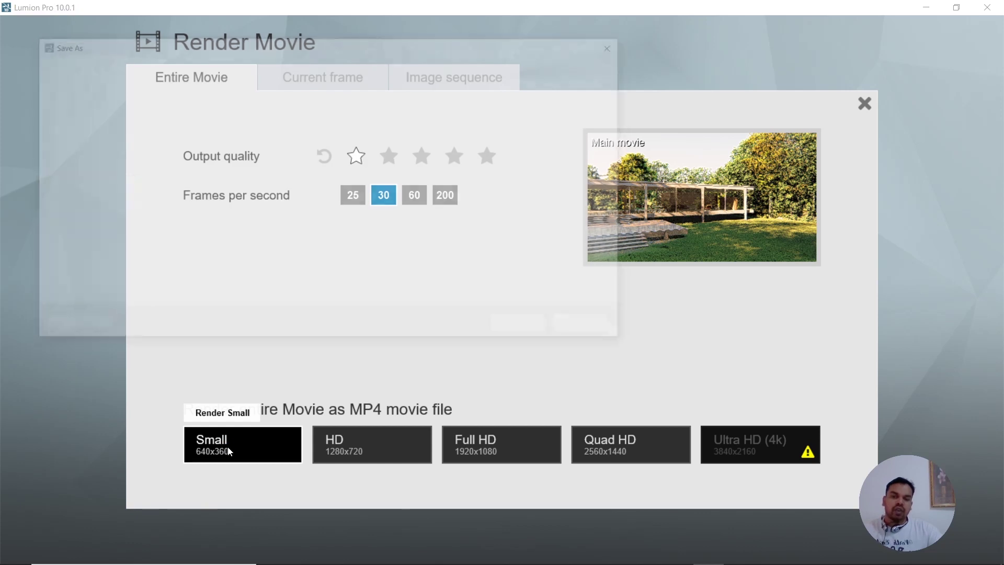
type("0001")
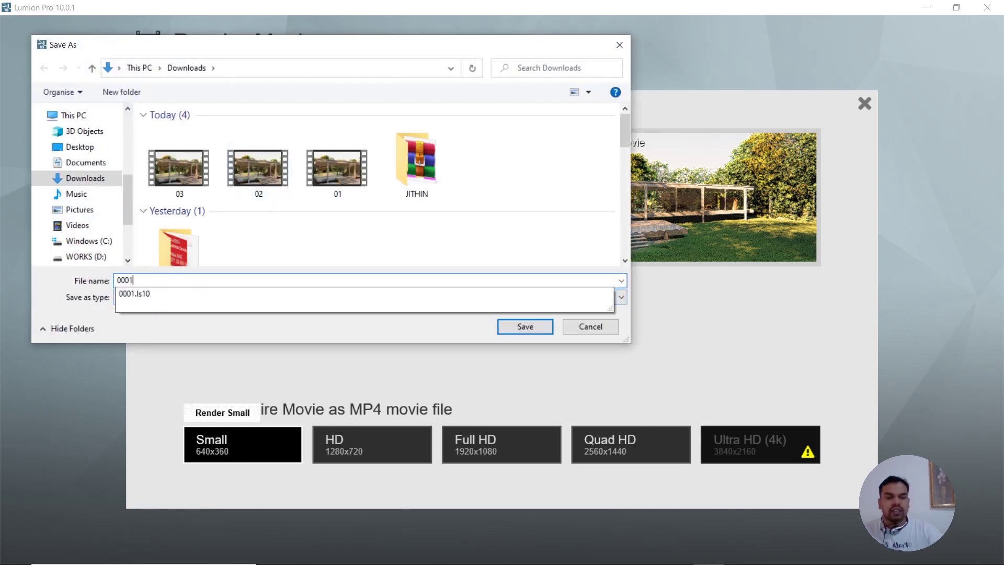
key("Return")
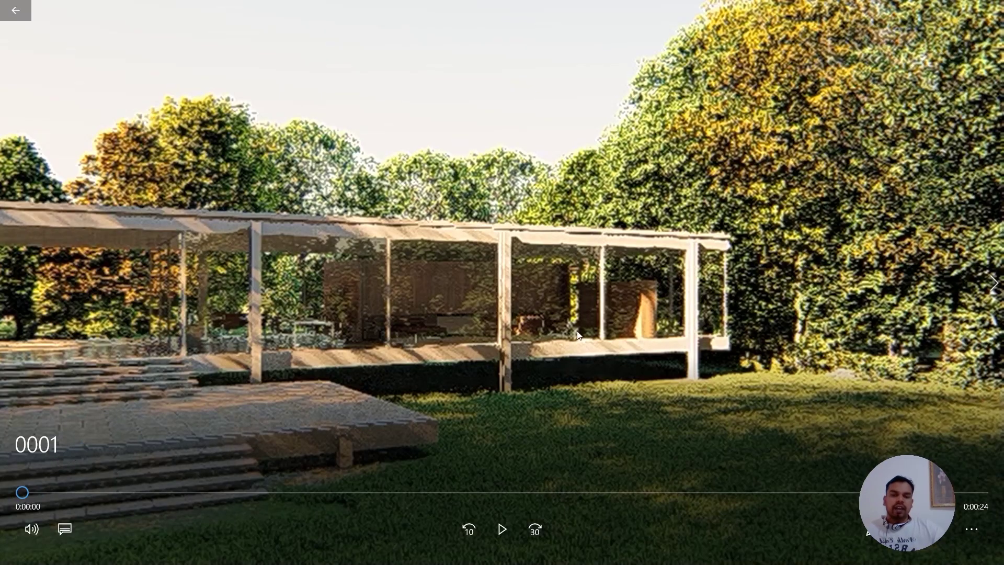
Step: Play the rendered video 0001 at volume 100 to hear its sounds, and dismiss the completed render
left_click(503, 530)
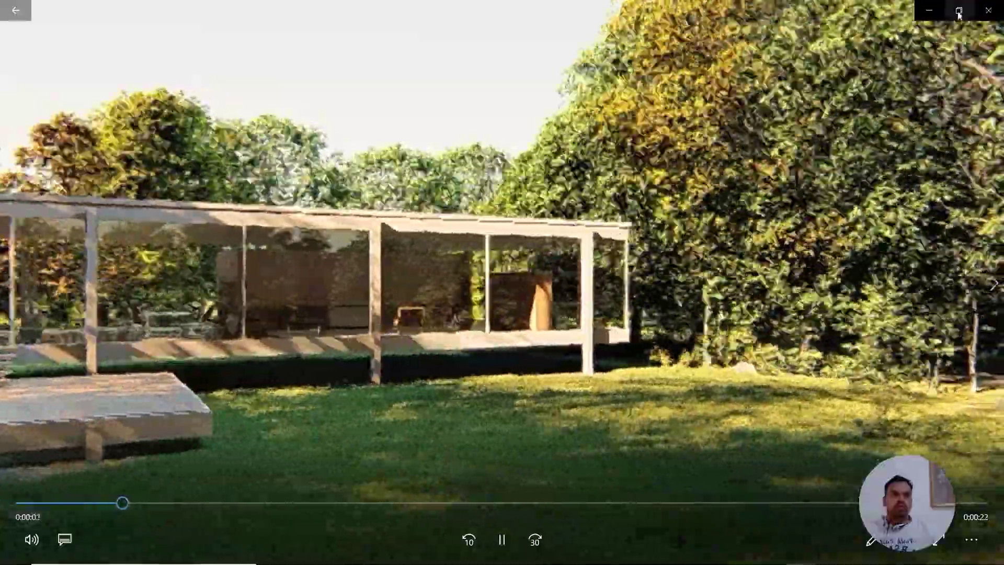
left_click(958, 10)
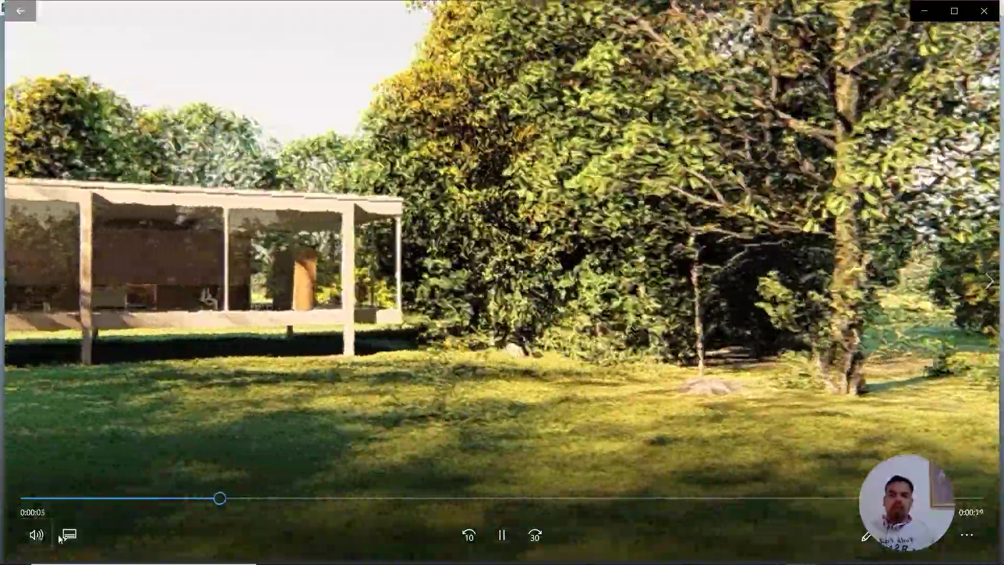
left_click(36, 534)
left_click_drag(140, 492, 167, 492)
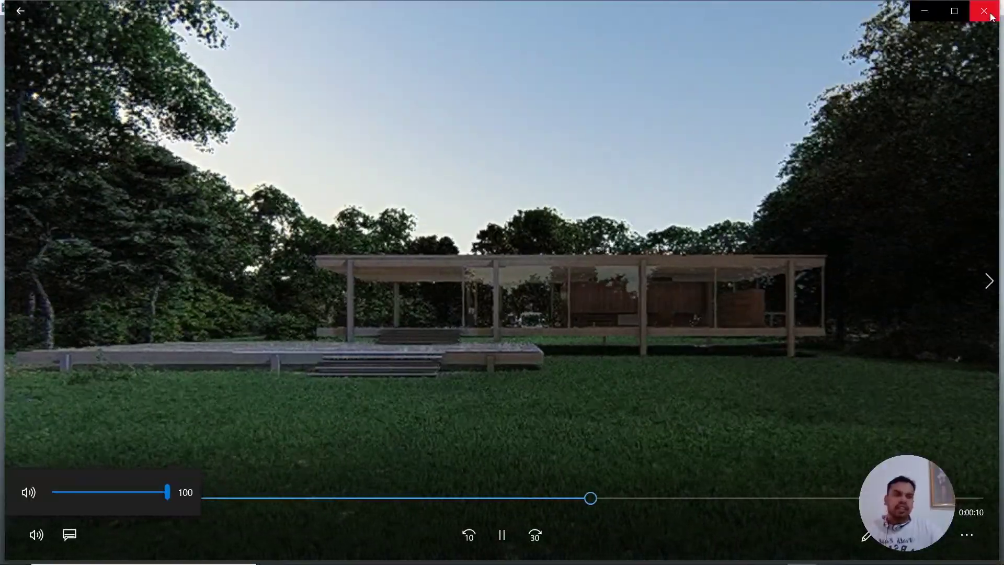
left_click(984, 10)
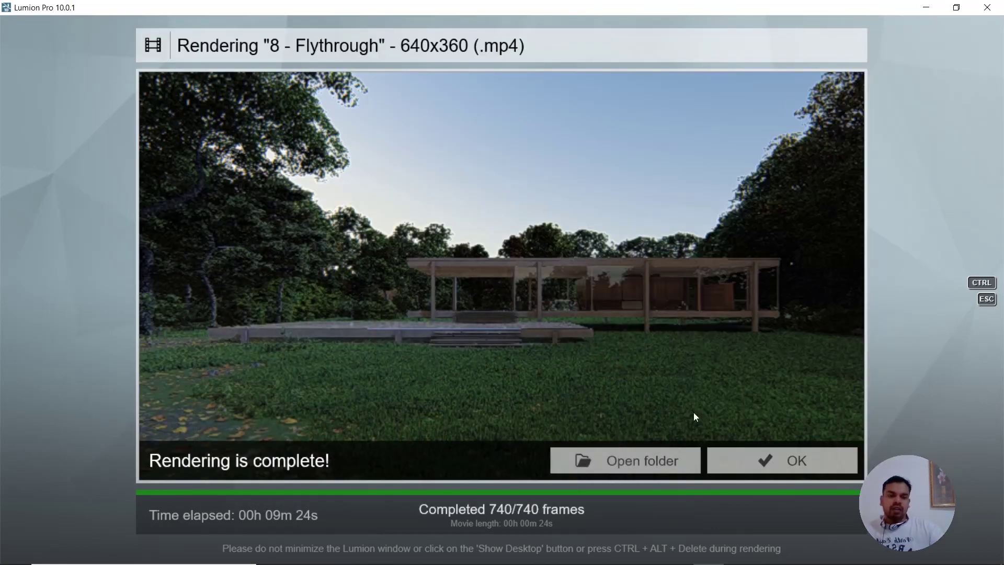
left_click(793, 466)
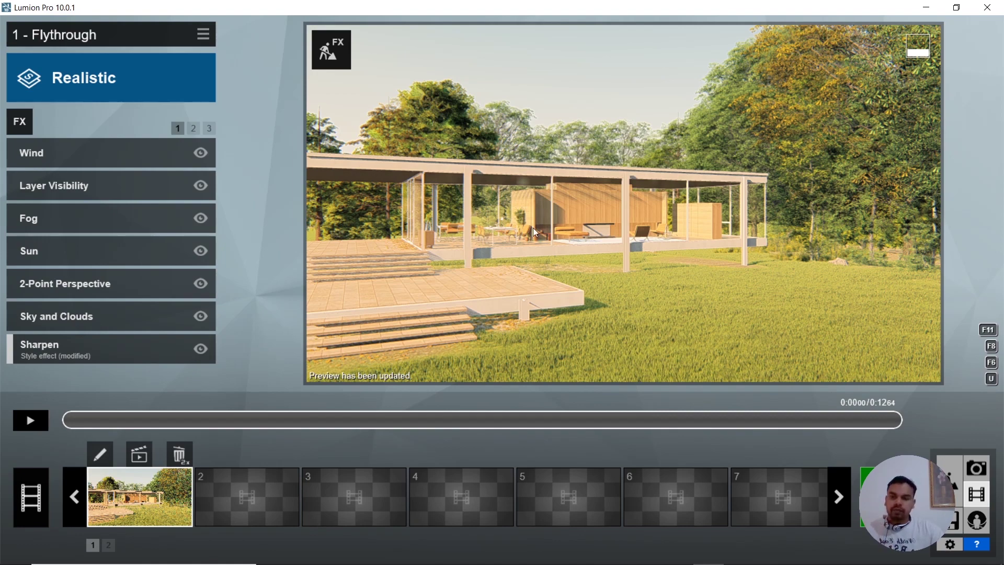
Step: Record a second movie clip with two camera keyframes, one of the house and one facing the terrace with the tree
left_click(249, 497)
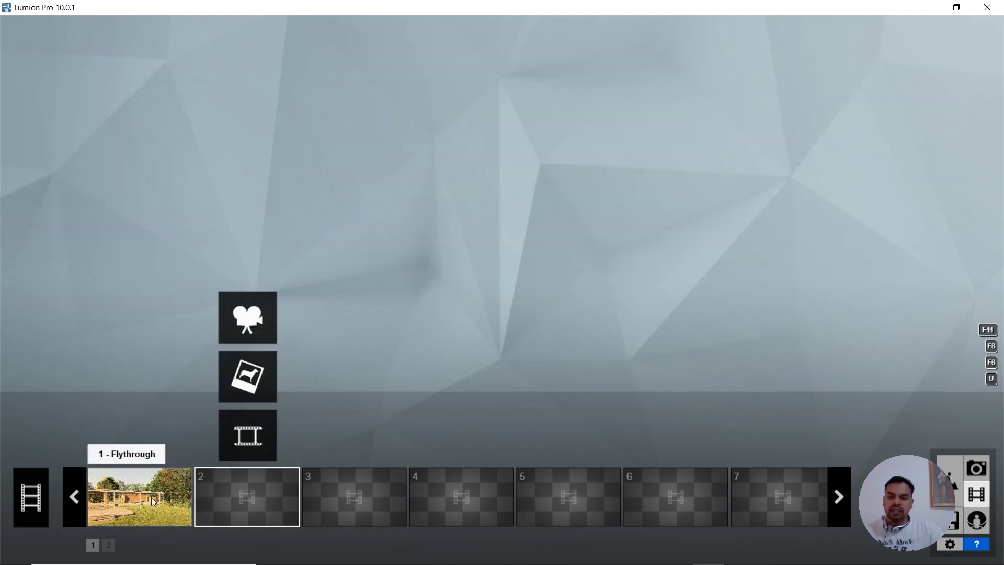
left_click(248, 313)
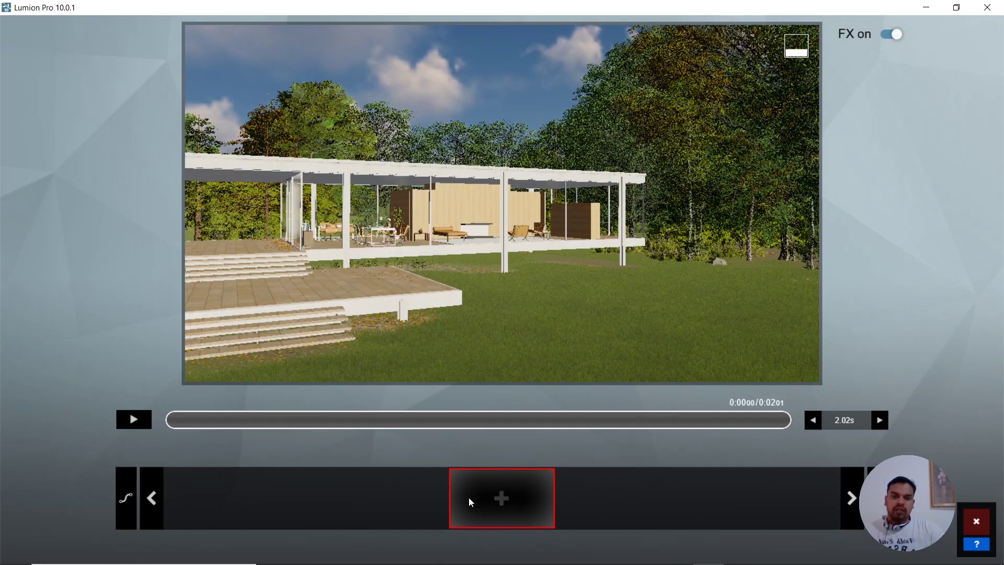
left_click(501, 497)
right_click_drag(603, 308, 465, 301)
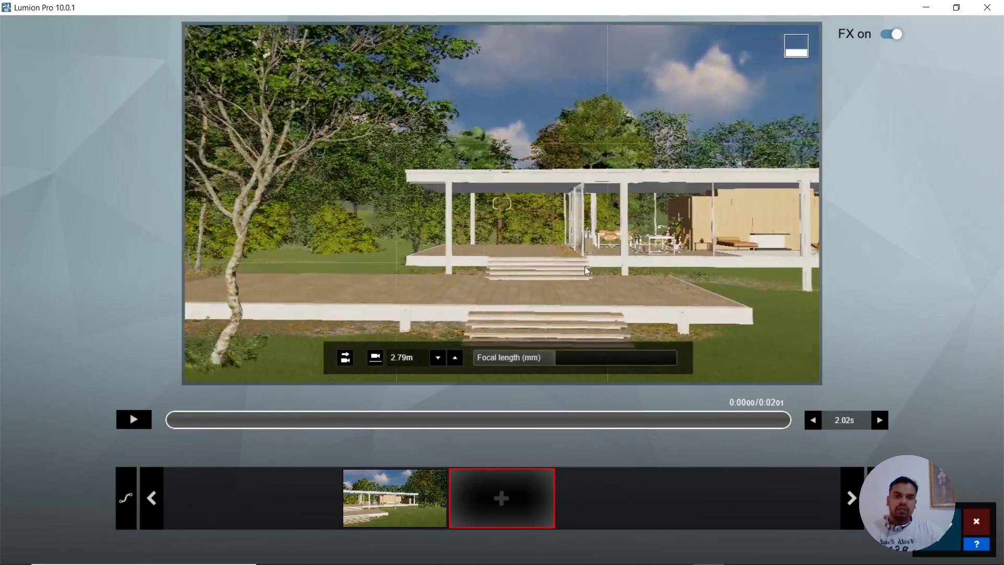
left_click(501, 496)
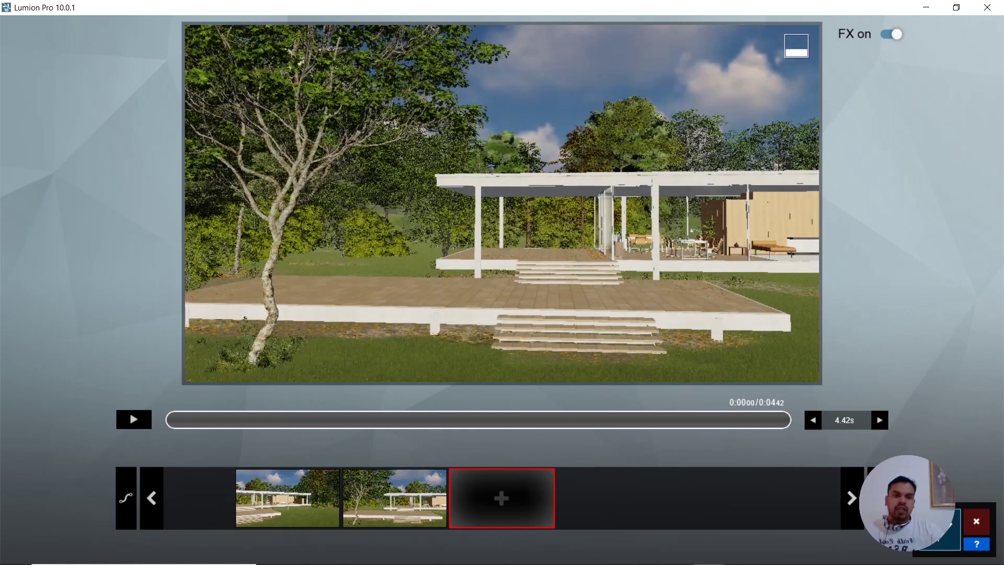
left_click(949, 523)
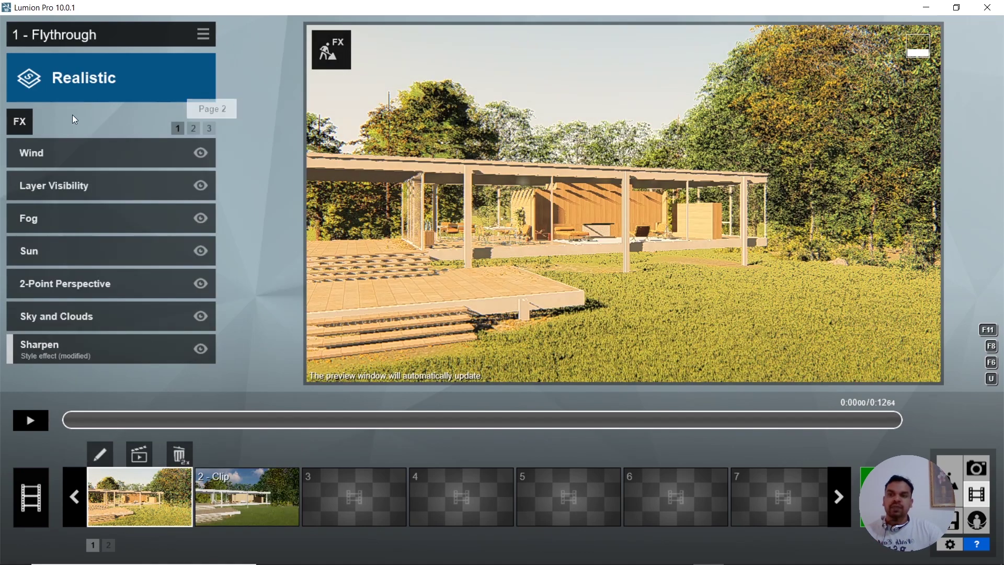
Step: Check whether the Sound effect is available among the Objects effects of the Flythrough clip
left_click(21, 122)
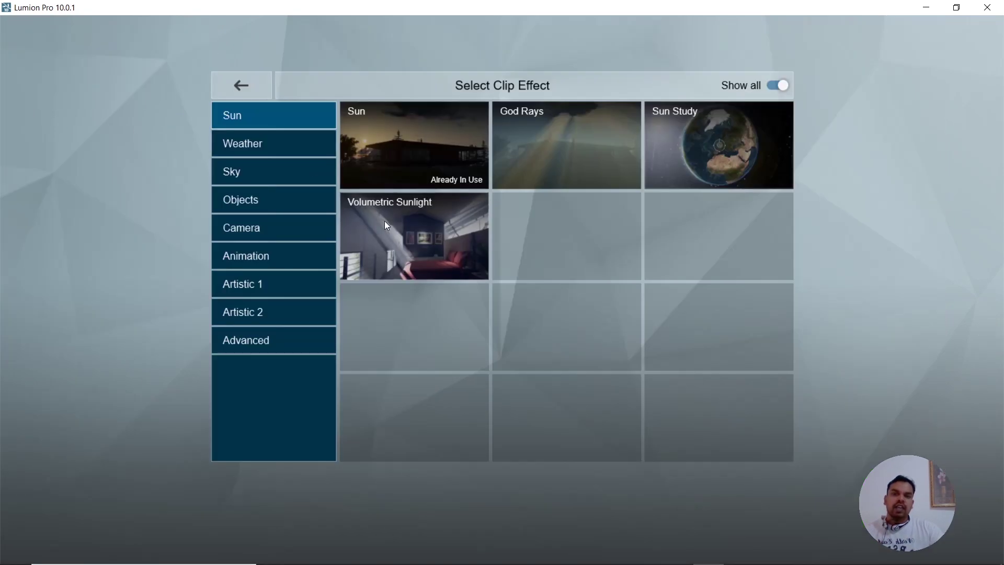
left_click(268, 202)
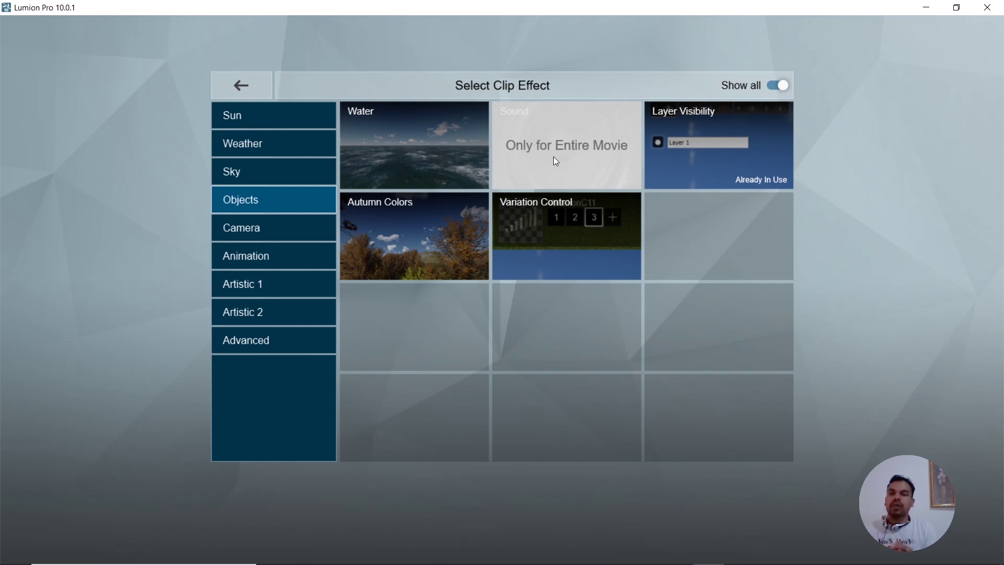
left_click(229, 84)
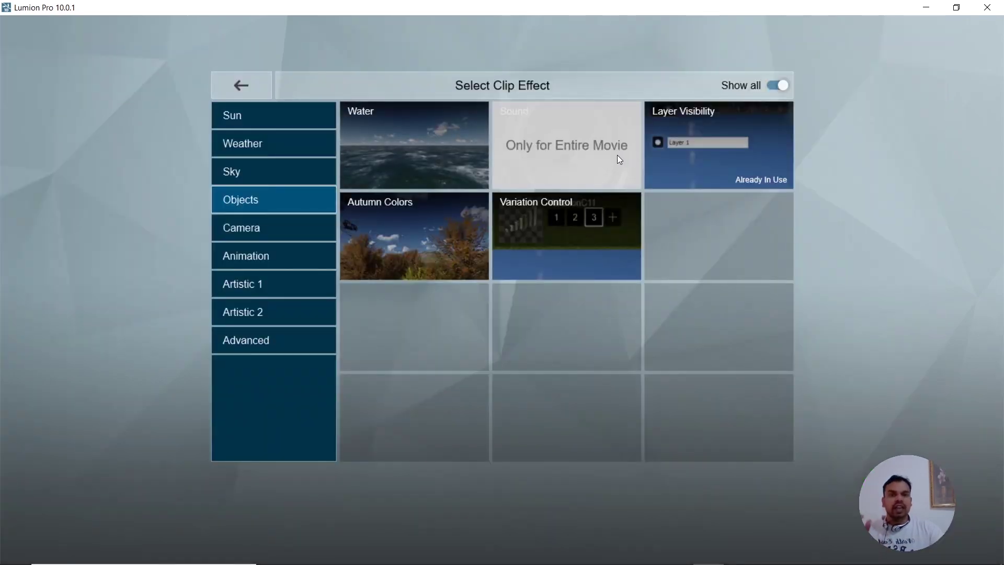
left_click(244, 86)
Step: Check the Objects effects available for the entire movie, including Sound
left_click(39, 499)
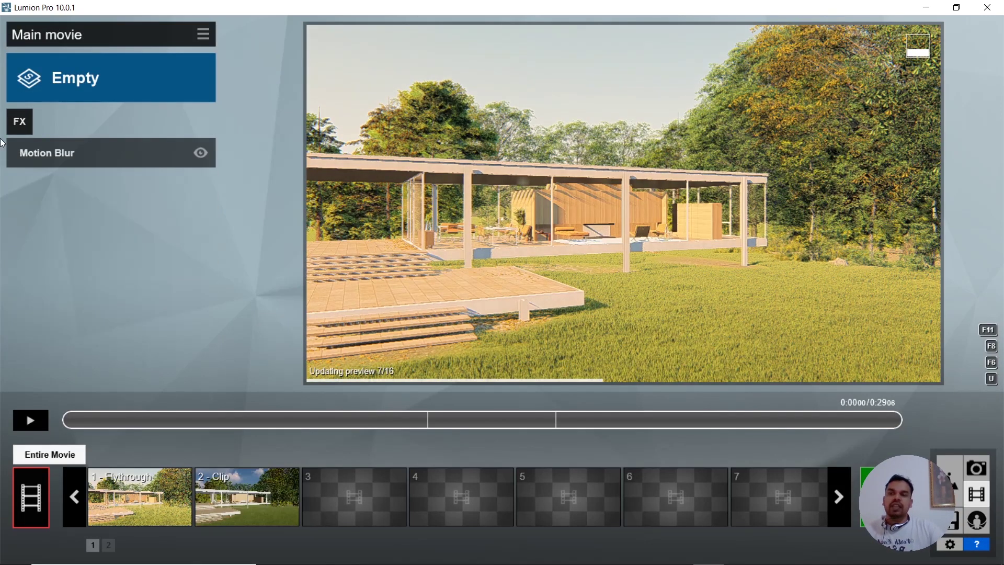
left_click(20, 122)
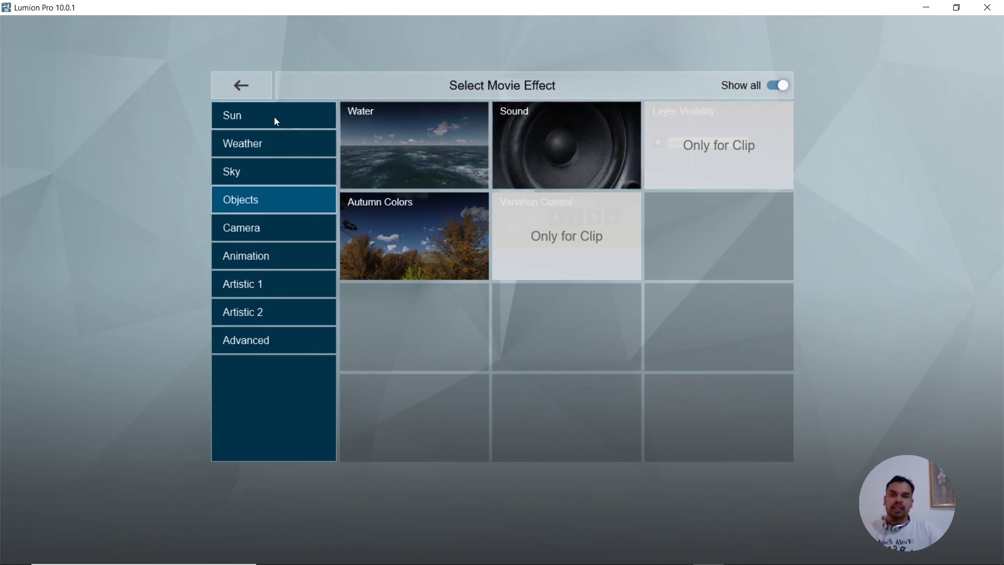
left_click(242, 85)
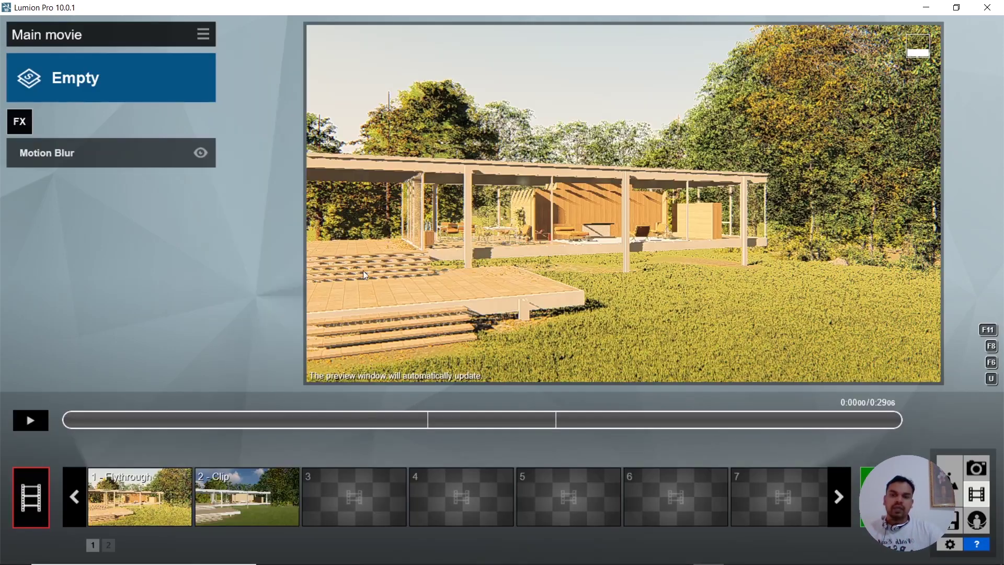
Step: Delete the second movie clip and select the Flythrough clip
left_click(289, 502)
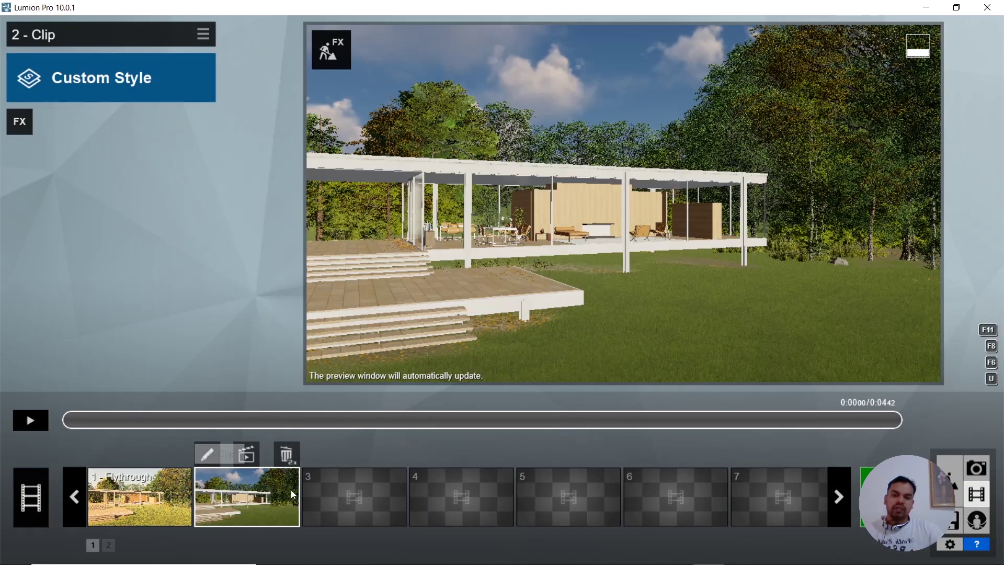
double_click(289, 454)
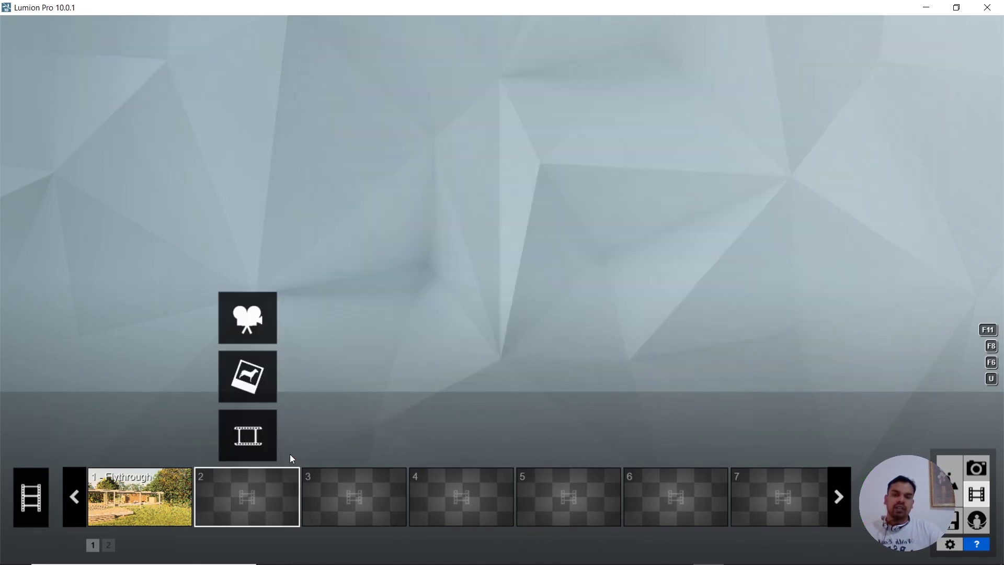
left_click(149, 497)
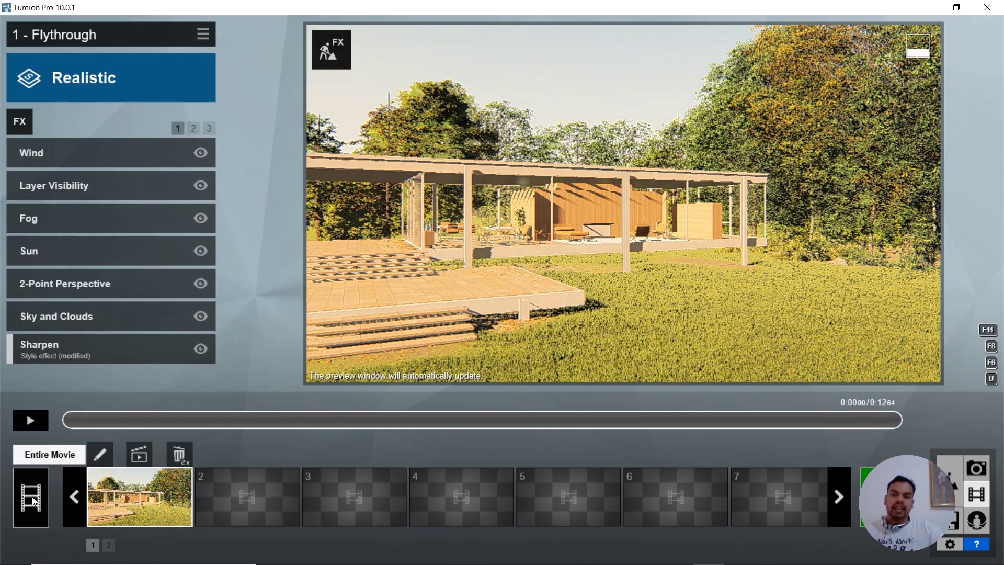
Step: Add the Sound effect from the Objects effects to the entire movie
left_click(31, 498)
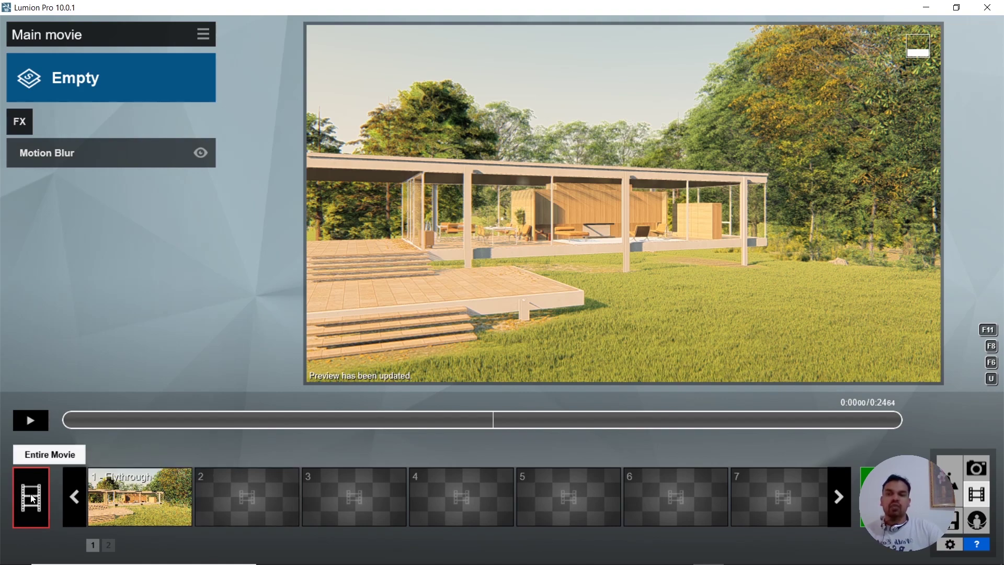
left_click(26, 123)
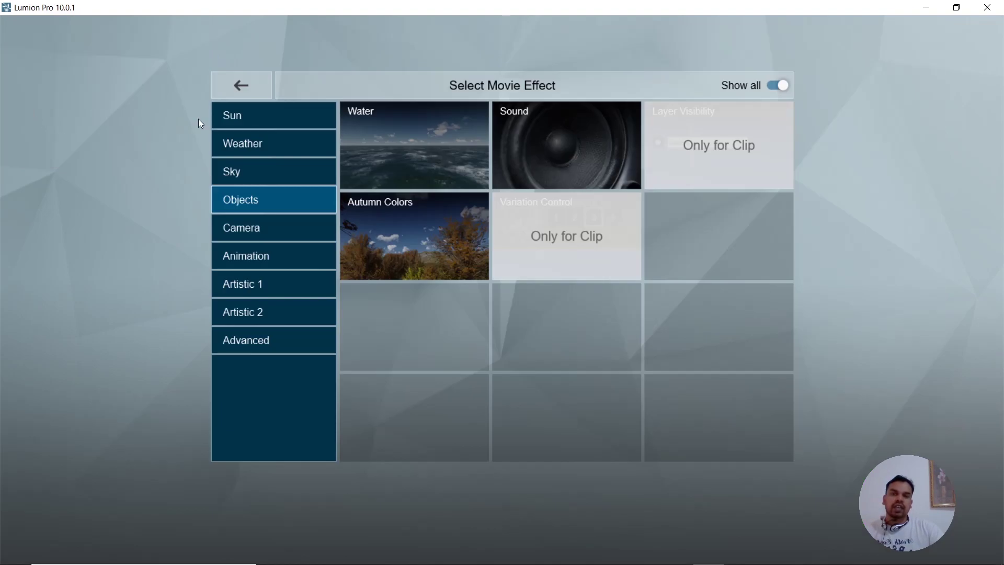
left_click(564, 143)
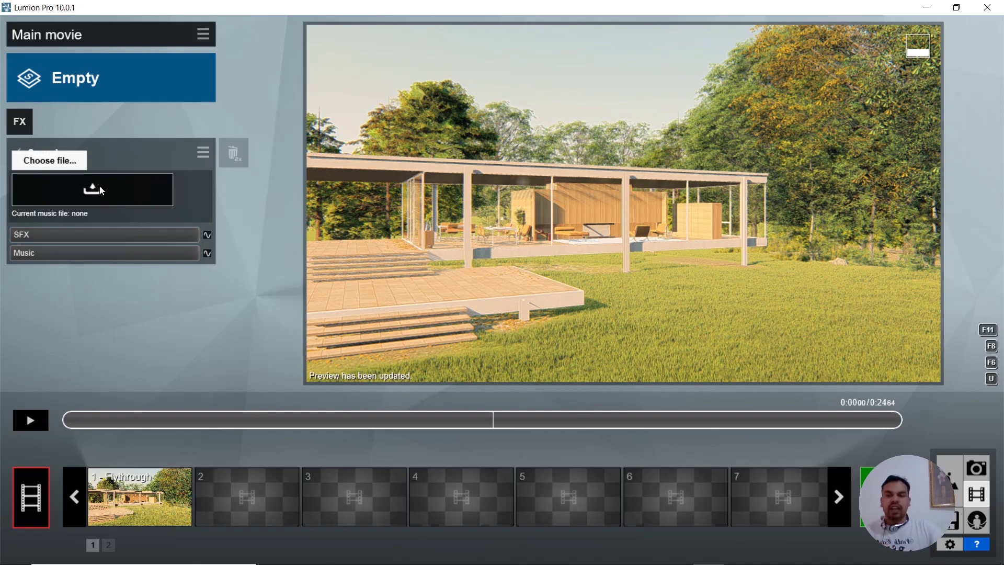
Step: Load file_example_WAV_10MG.wav from the Downloads folder as the music file of the Sound effect
left_click(167, 193)
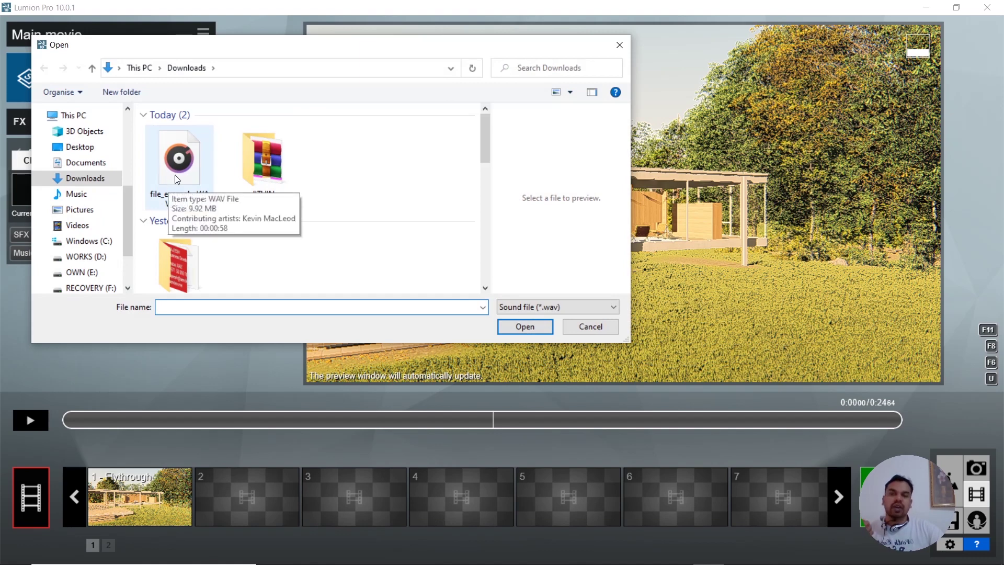
left_click(541, 308)
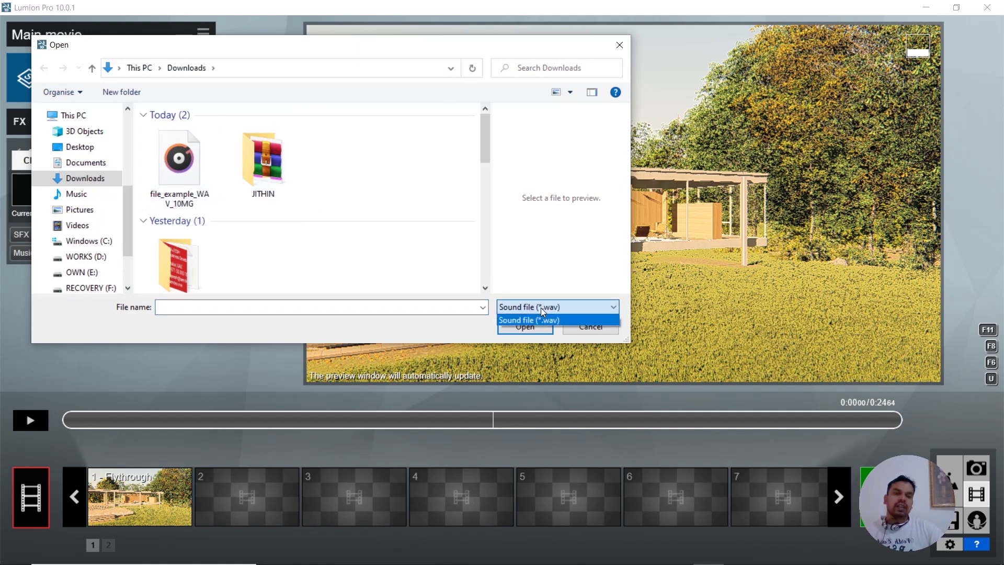
left_click(540, 307)
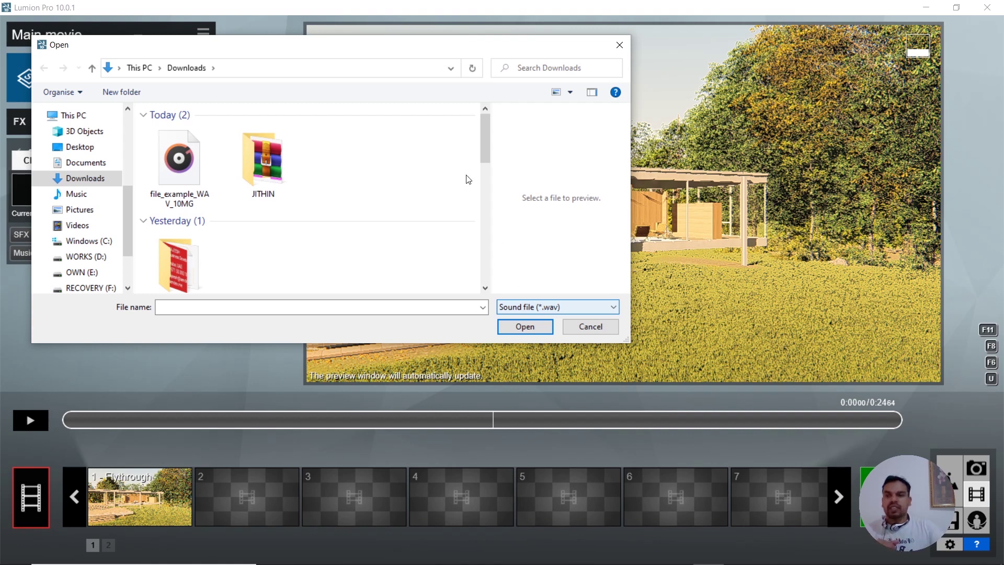
left_click(182, 175)
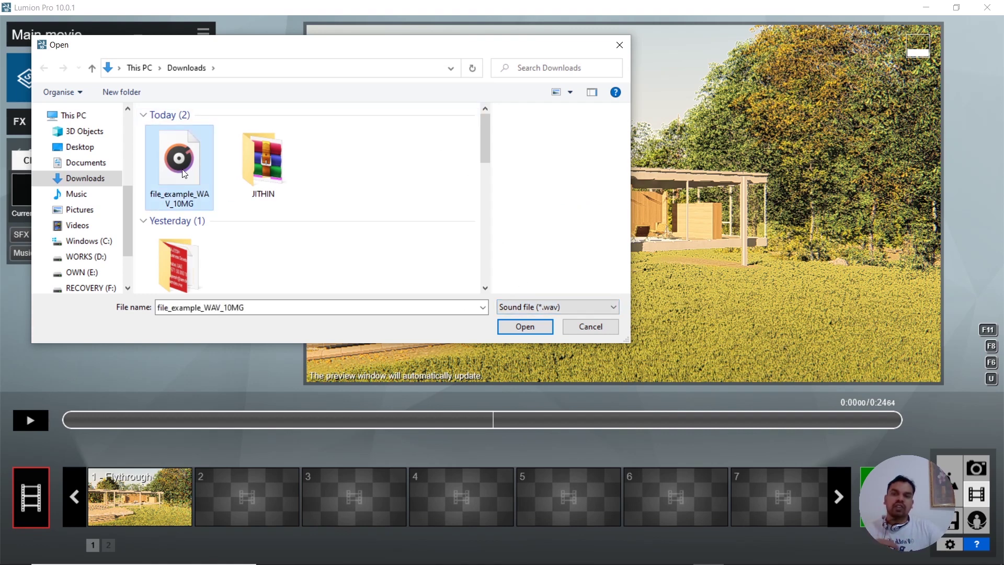
left_click(545, 328)
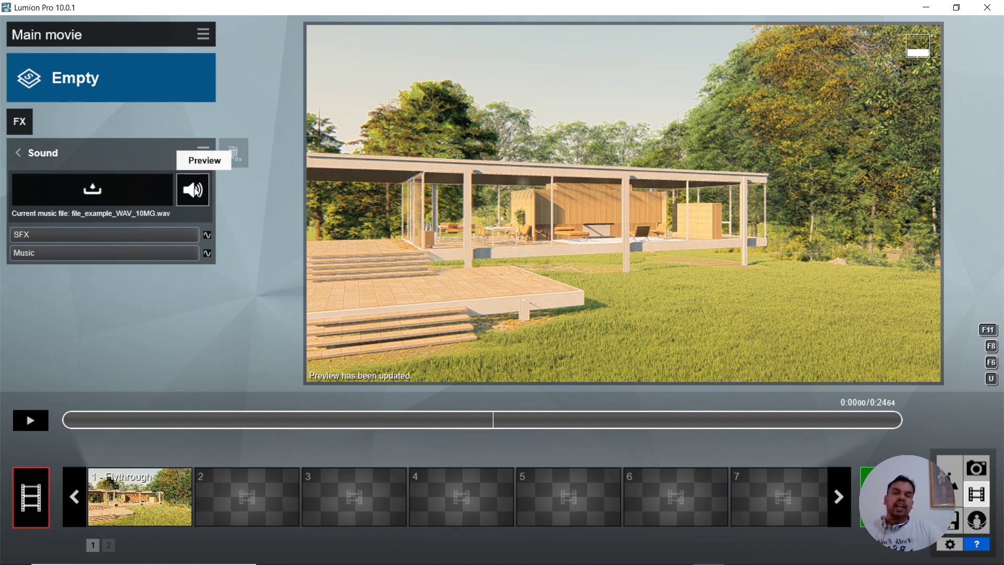
Step: Lower the Music volume of the Sound effect to about a quarter and play the movie preview
left_click(186, 253)
left_click_drag(176, 256, 141, 259)
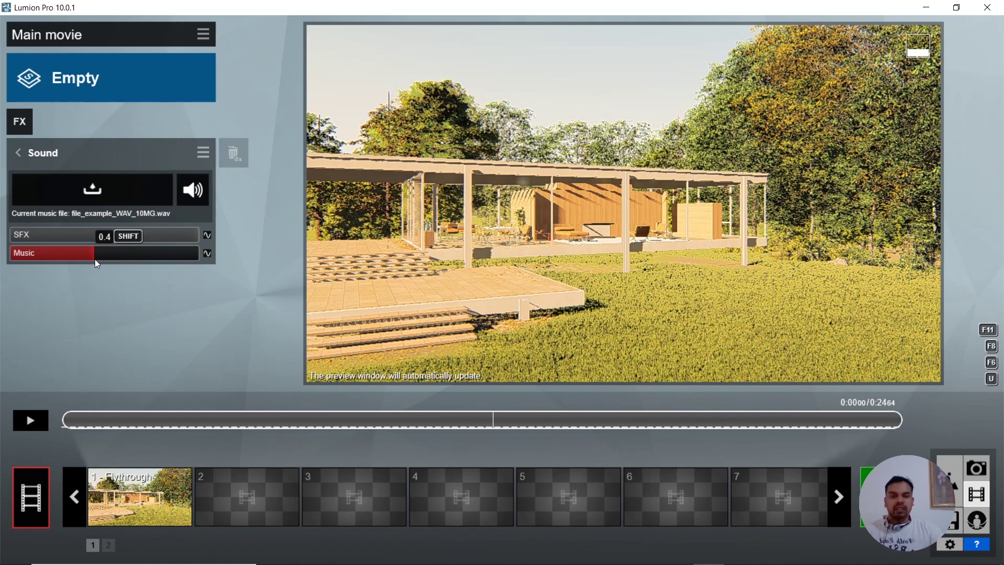
left_click_drag(110, 252, 59, 254)
left_click(42, 418)
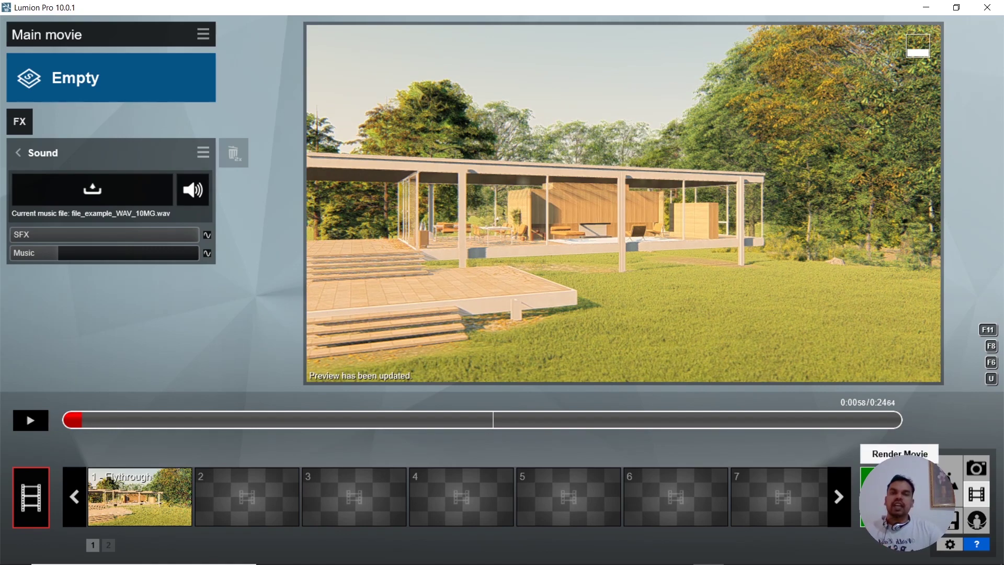
Step: Try the Music volume at low and full levels, ending at 1.0, and return the playhead to the movie's start
left_click_drag(45, 254, 65, 259)
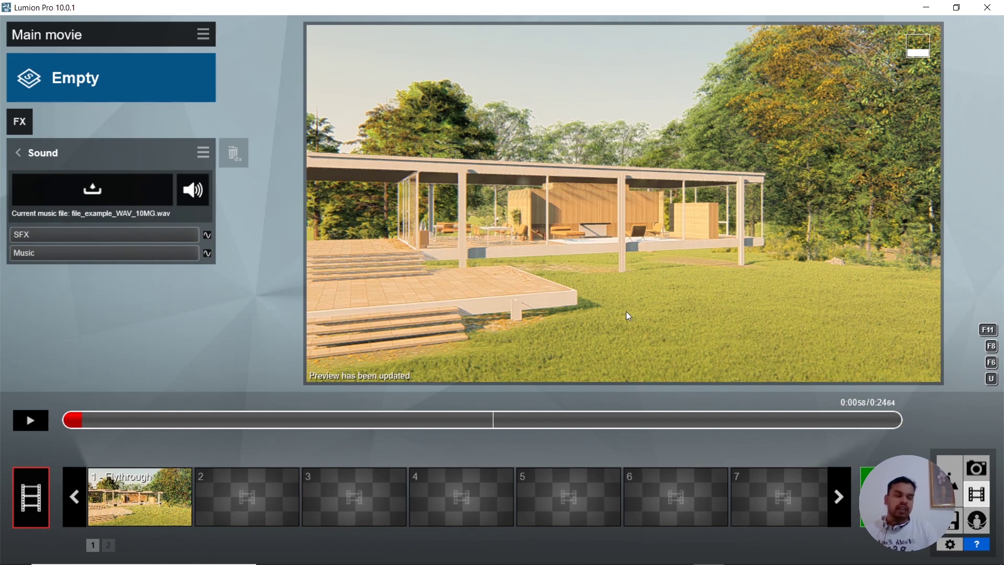
mouse_move(86, 238)
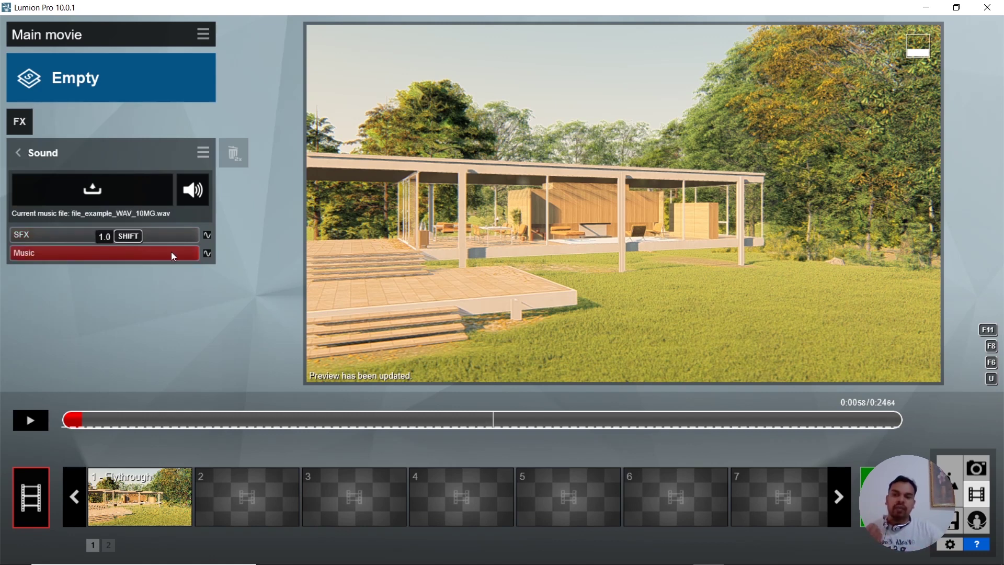
left_click_drag(169, 253, 51, 266)
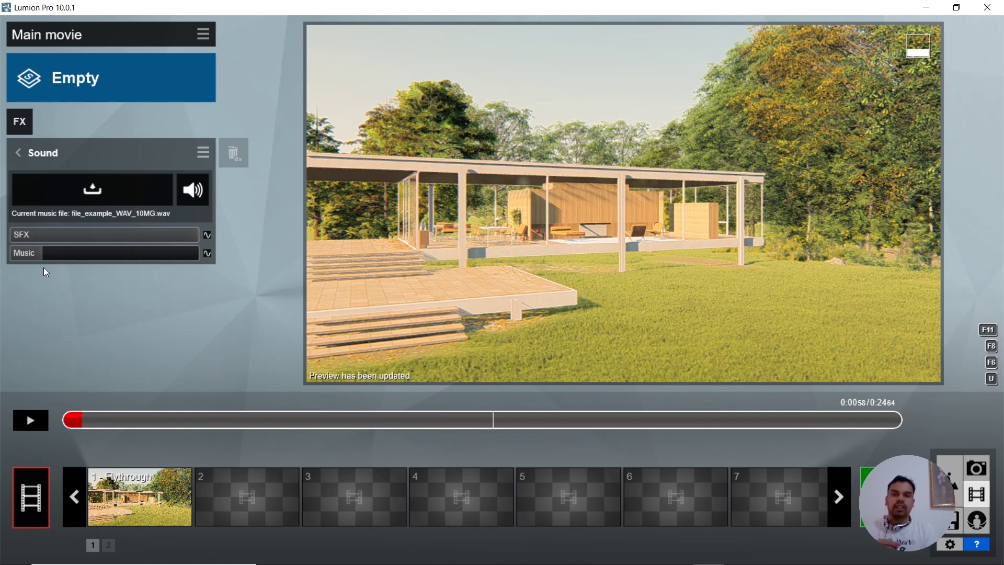
left_click_drag(42, 255, 205, 258)
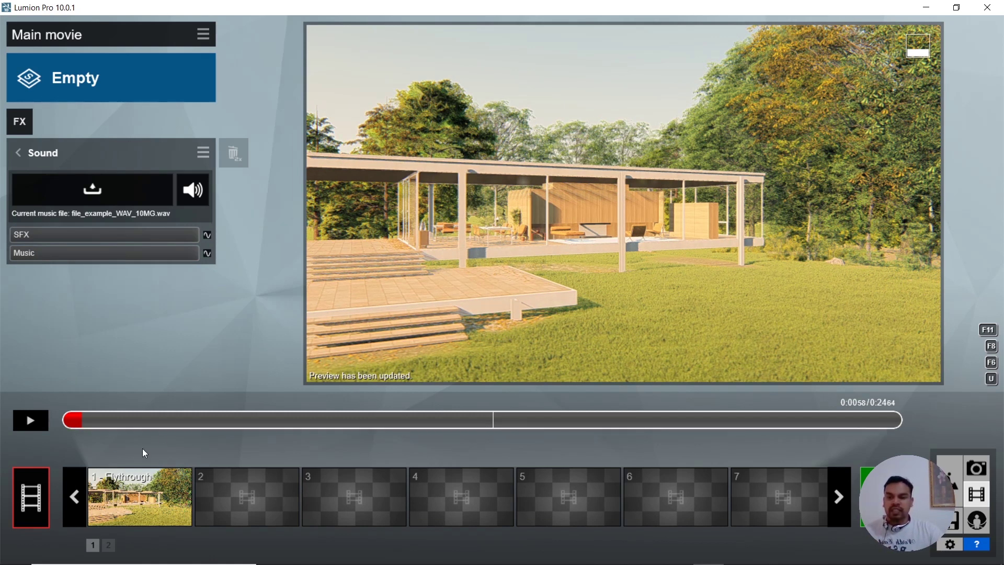
left_click_drag(80, 421, 46, 419)
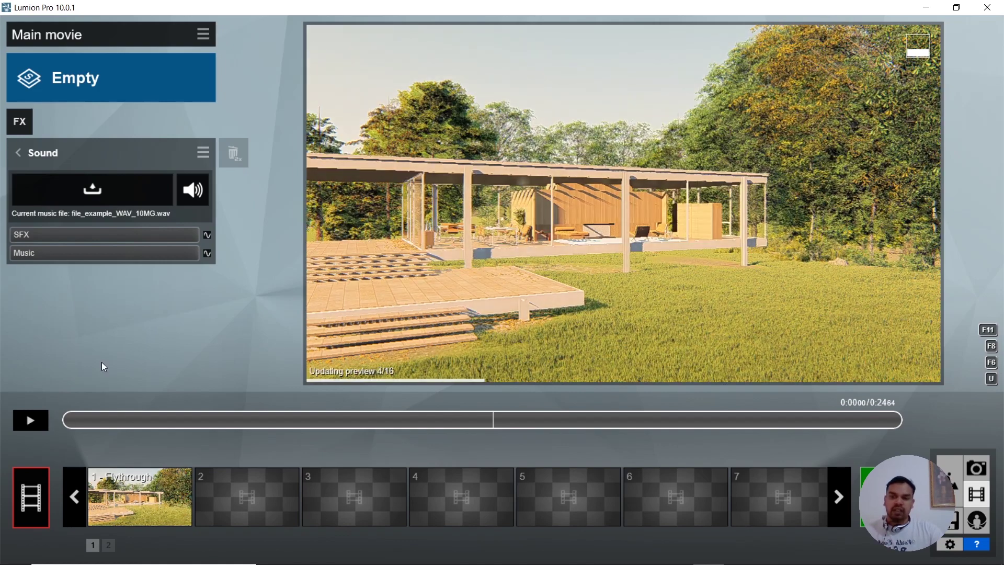
Step: Set the Music volume to zero and create an SFX keyframe at 1.0 about two seconds into the movie
mouse_move(39, 241)
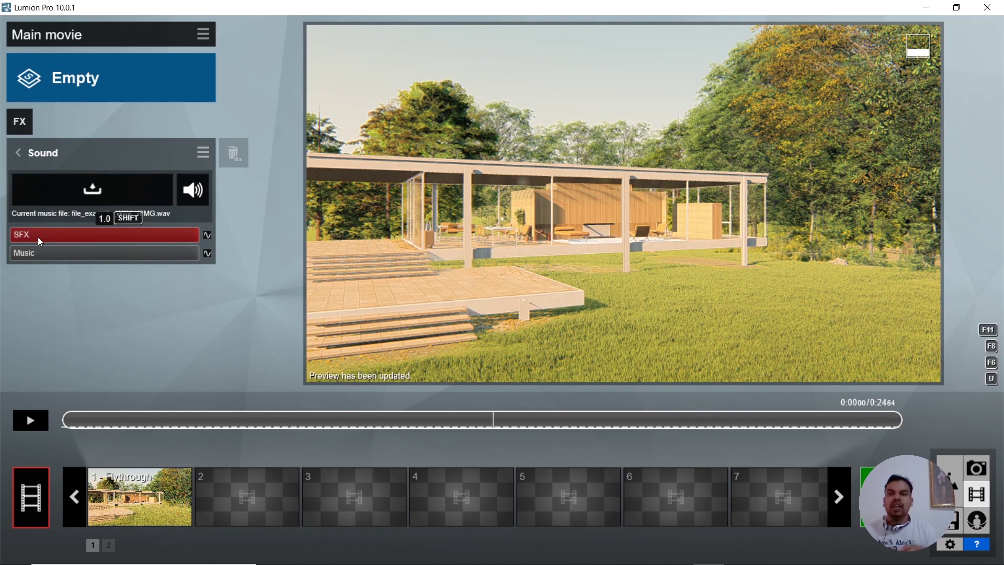
left_click_drag(92, 424, 135, 423)
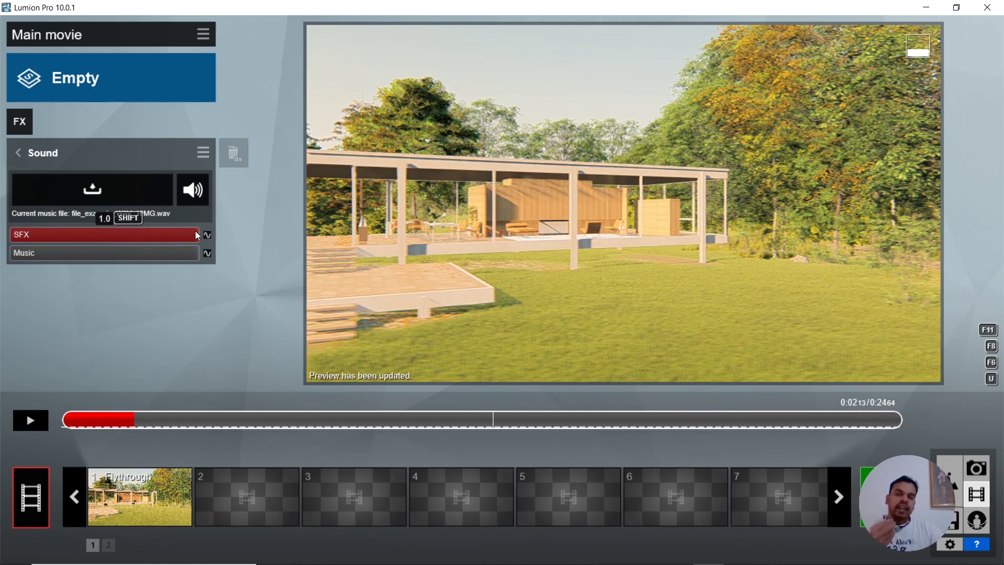
left_click_drag(191, 254, 24, 262)
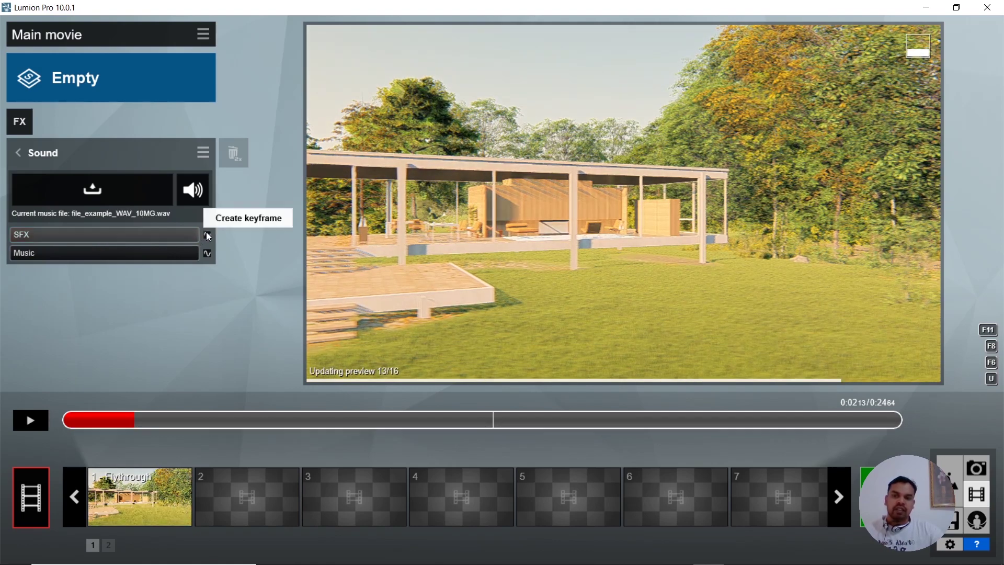
left_click(208, 235)
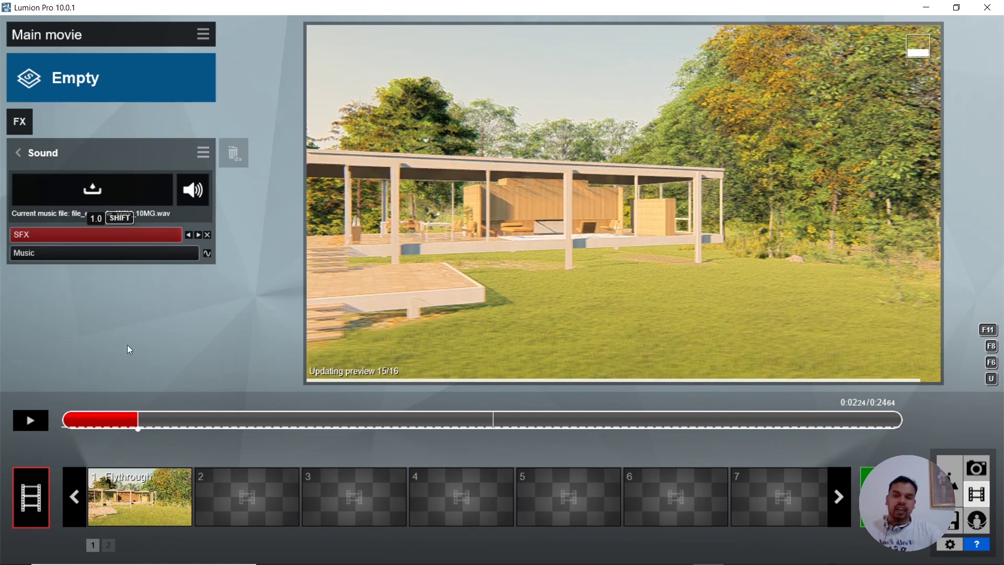
Step: Create a second SFX keyframe at about 0:04.7 with its volume lowered to 0.0
left_click_drag(140, 418, 222, 421)
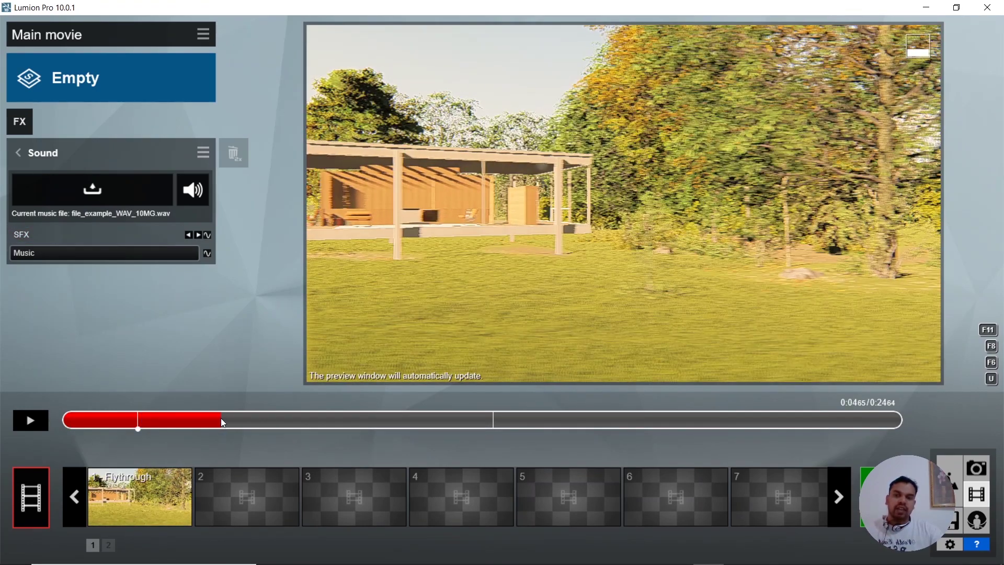
left_click(207, 234)
left_click_drag(183, 235, 145, 238)
left_click_drag(56, 231, 4, 234)
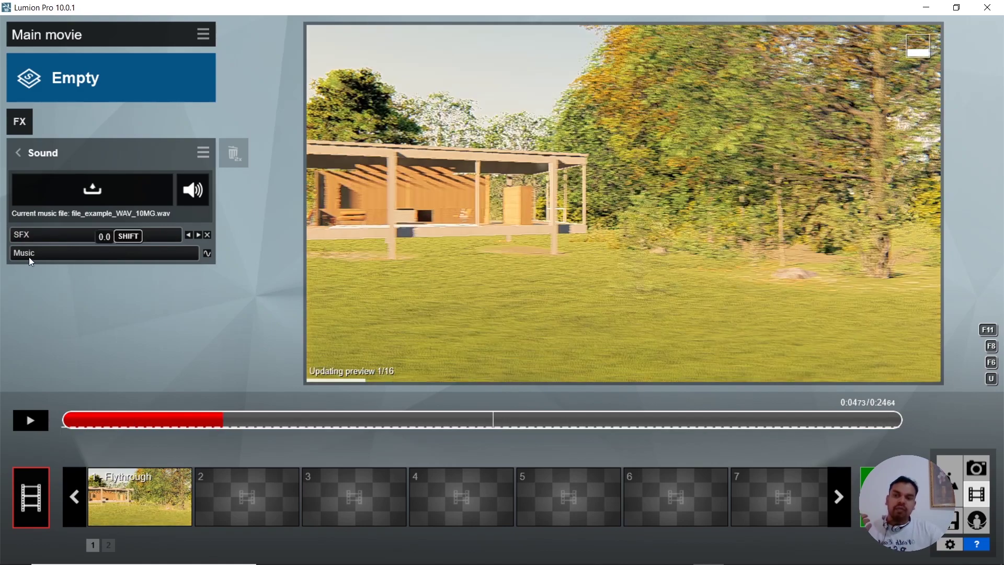
Step: Keyframe the Music volume from zero at the first SFX keyframe to full at the second one
left_click_drag(74, 418, 139, 420)
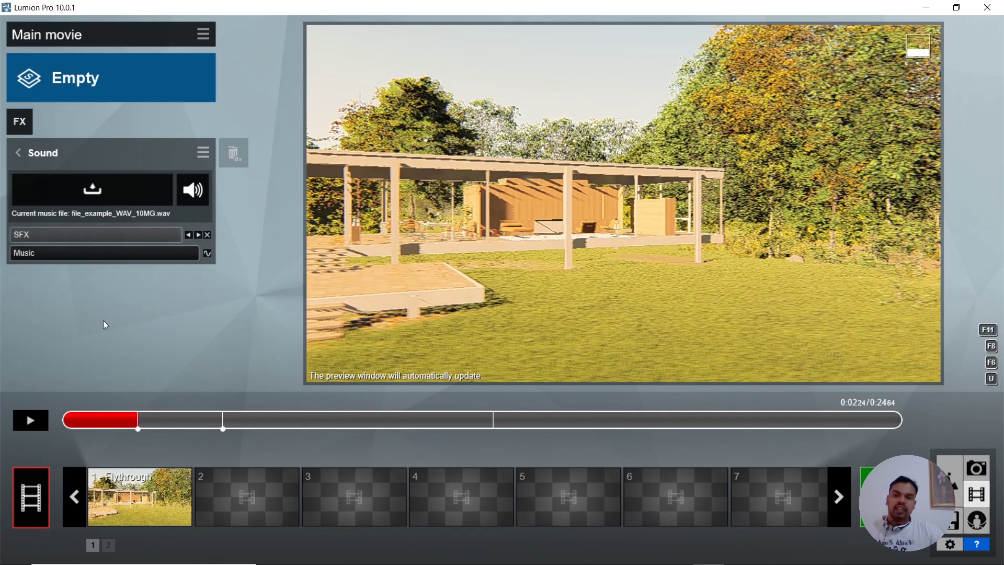
left_click(209, 252)
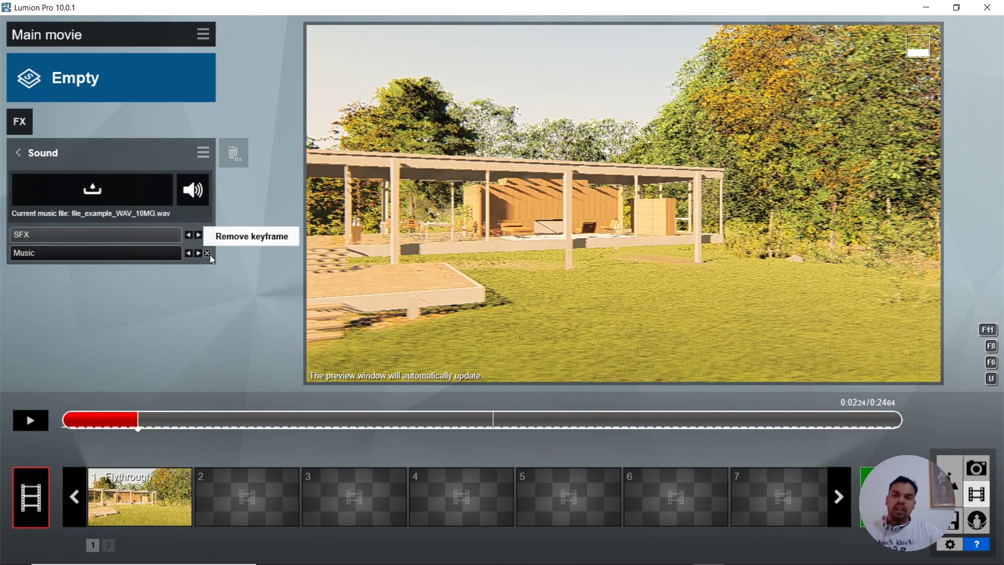
left_click_drag(139, 416, 222, 421)
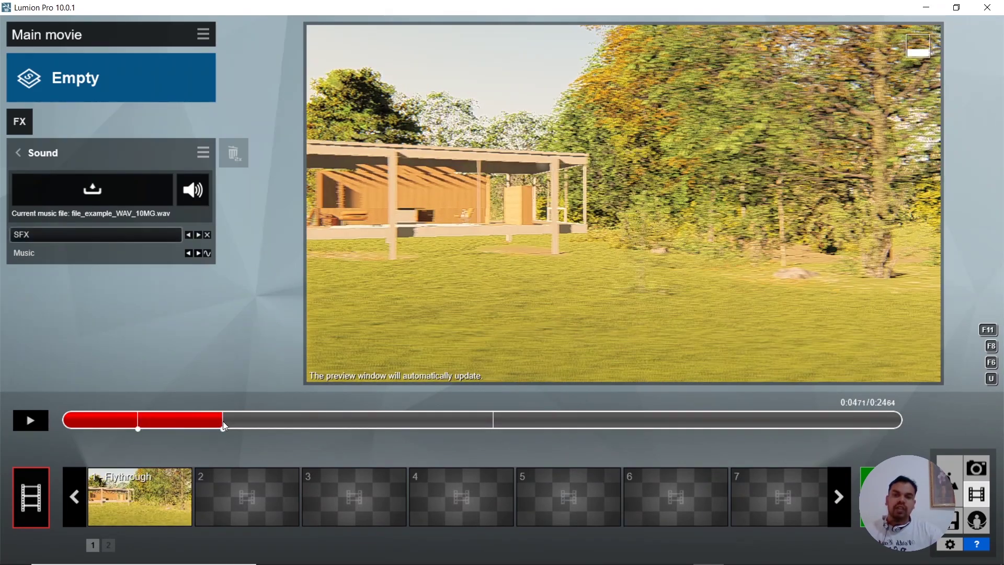
left_click(207, 254)
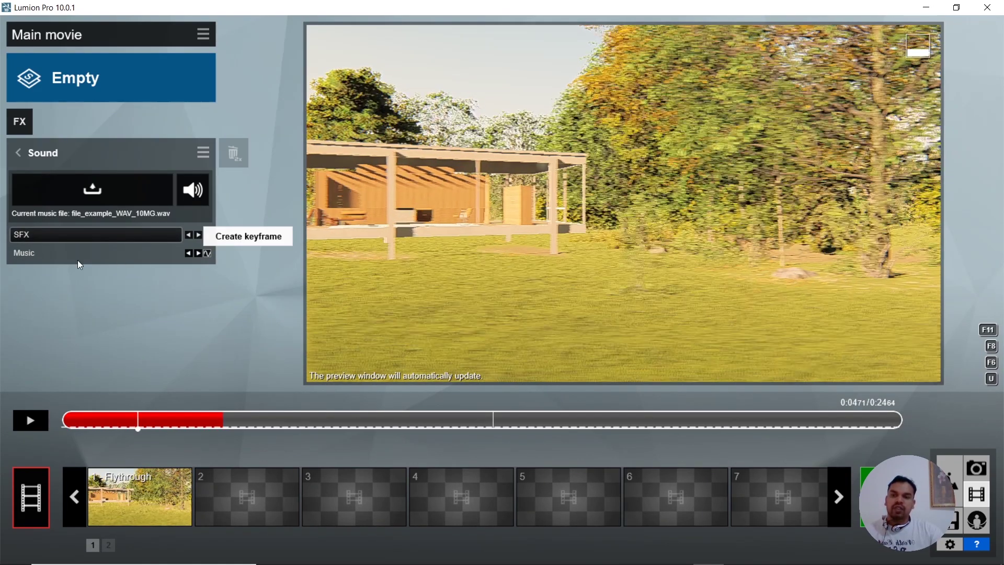
left_click_drag(18, 253, 206, 267)
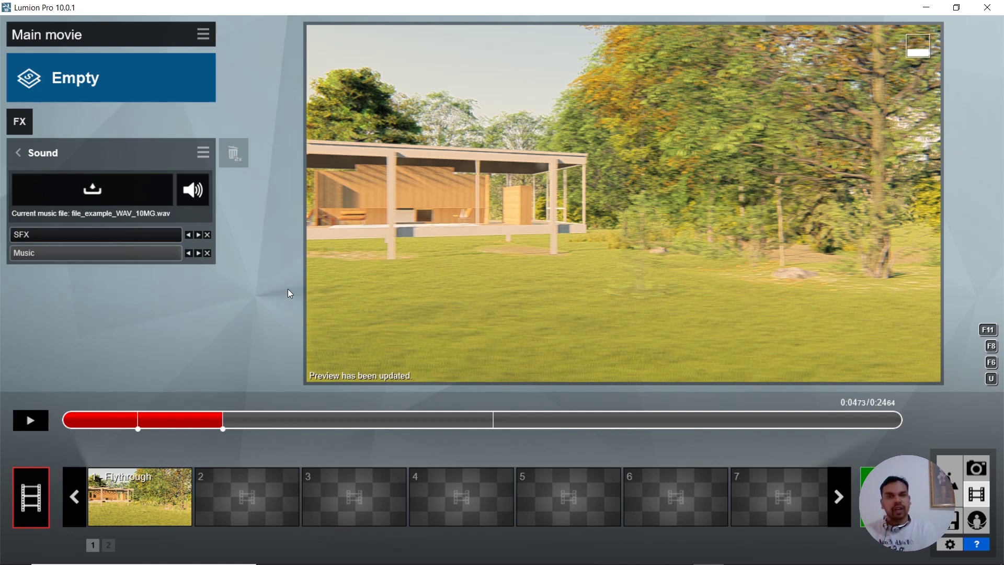
left_click(131, 488)
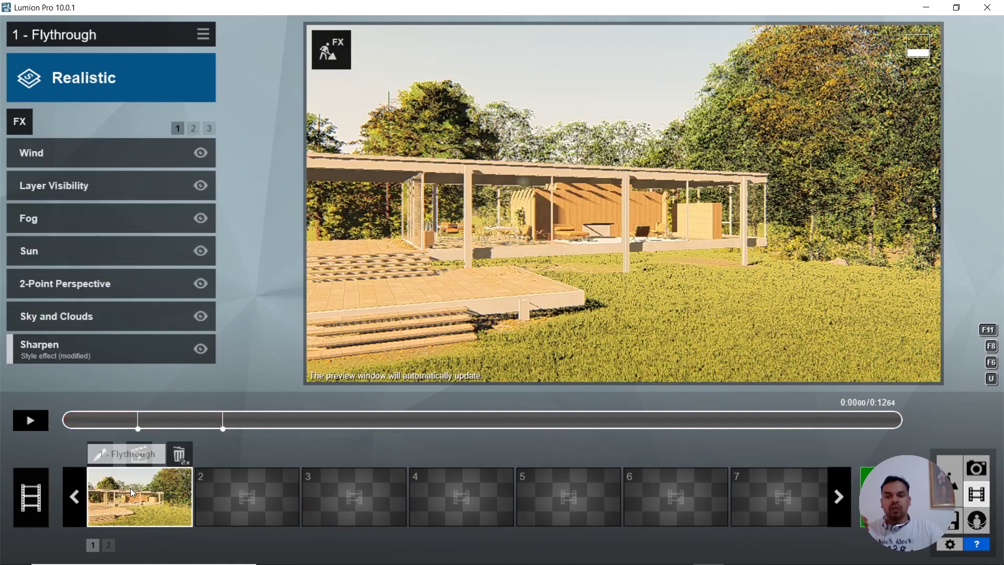
left_click(31, 497)
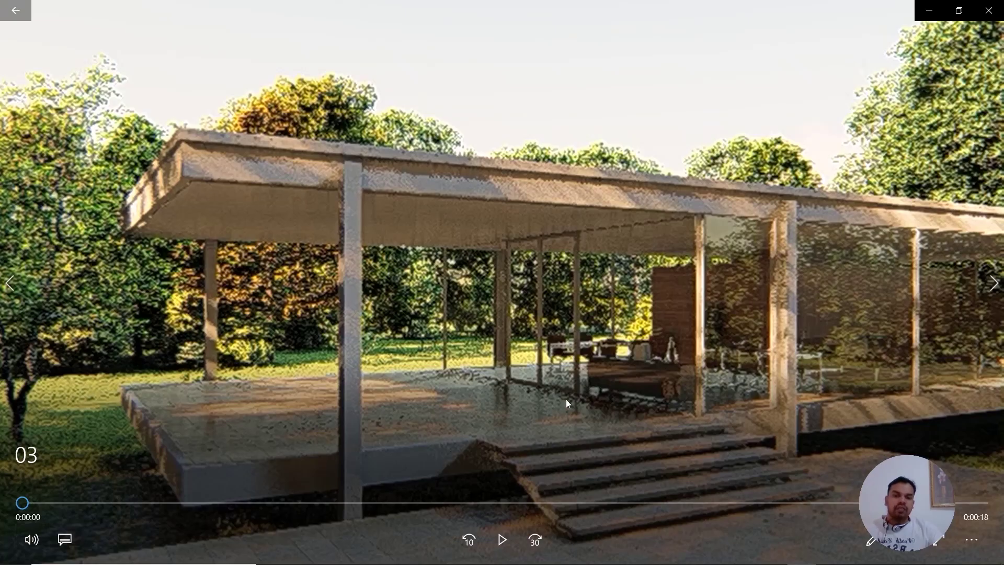
Step: Play the rendered video 03 from its beginning and pause it about eight seconds in to check its sound
left_click(504, 539)
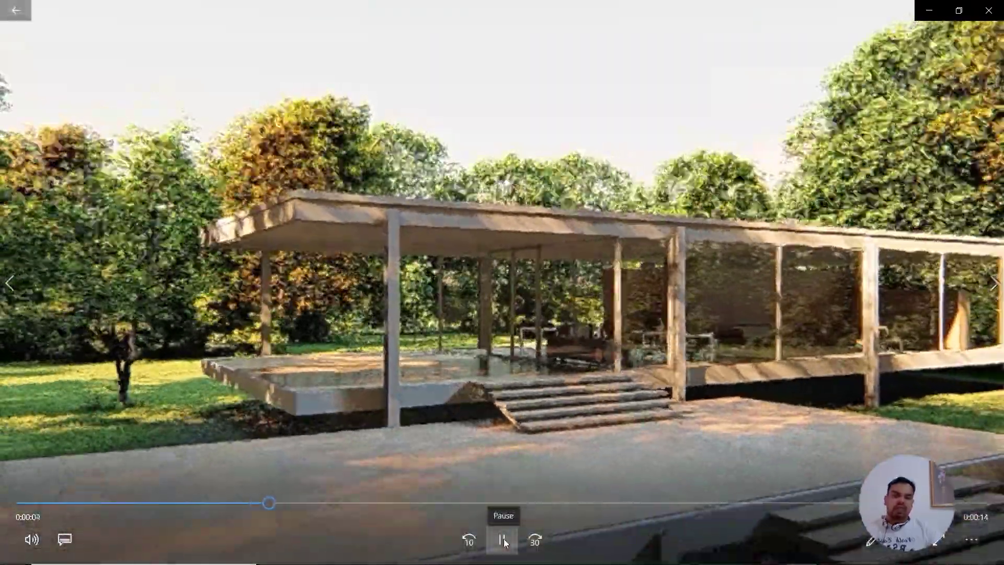
left_click(504, 538)
left_click_drag(291, 503, 21, 503)
left_click(504, 540)
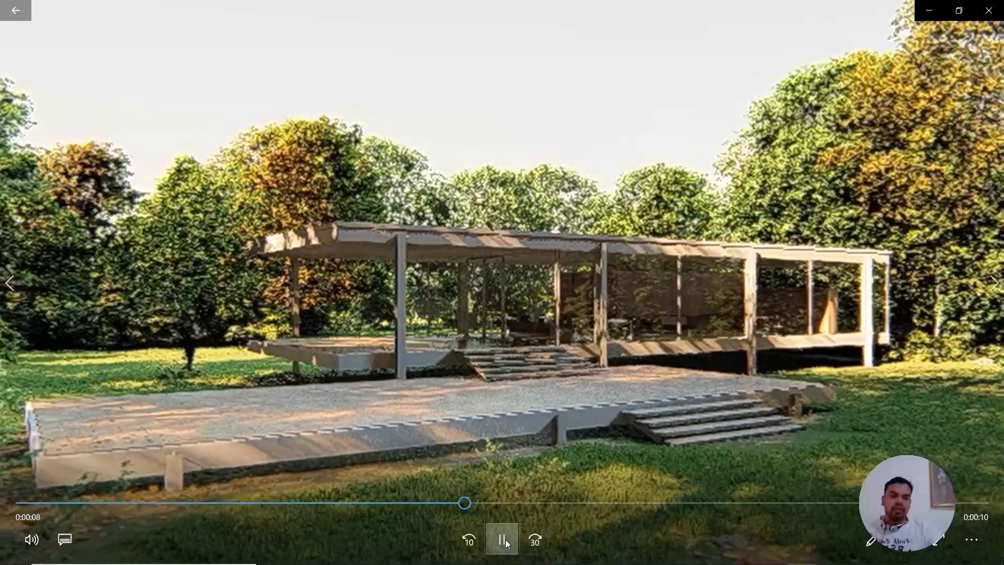
left_click(503, 540)
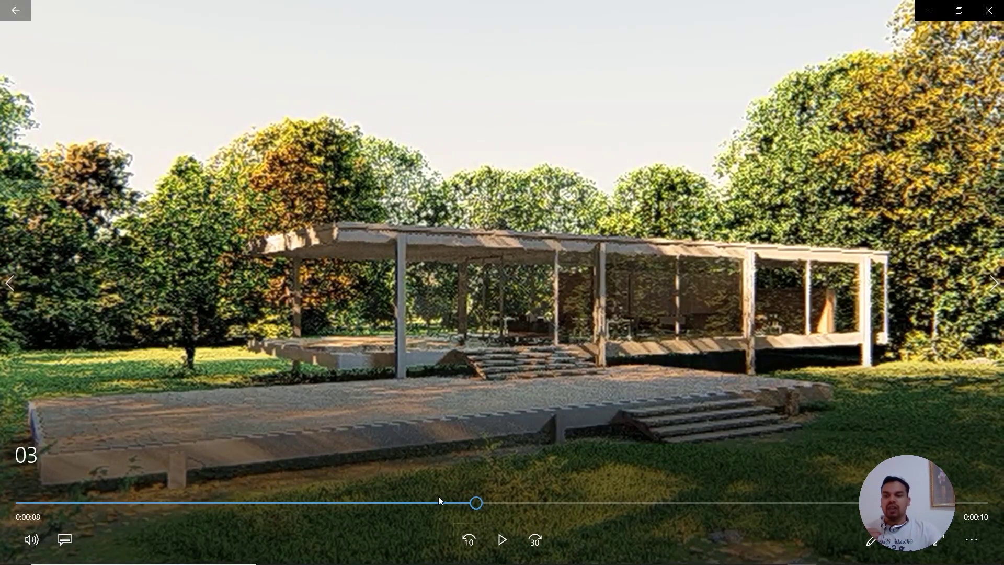
key("Right")
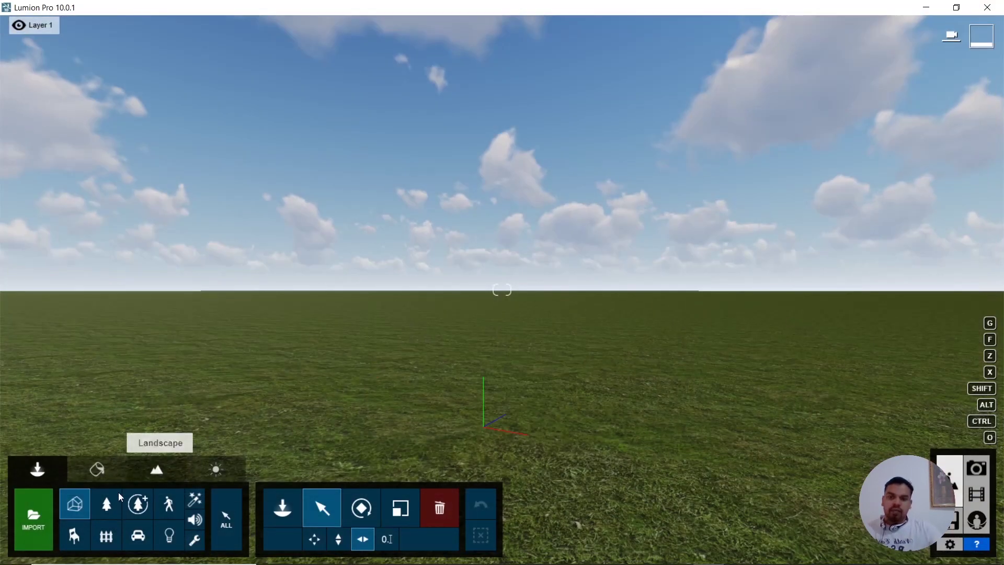
Step: Turn on the ocean in the landscape so that water covers the grass terrain
left_click(159, 472)
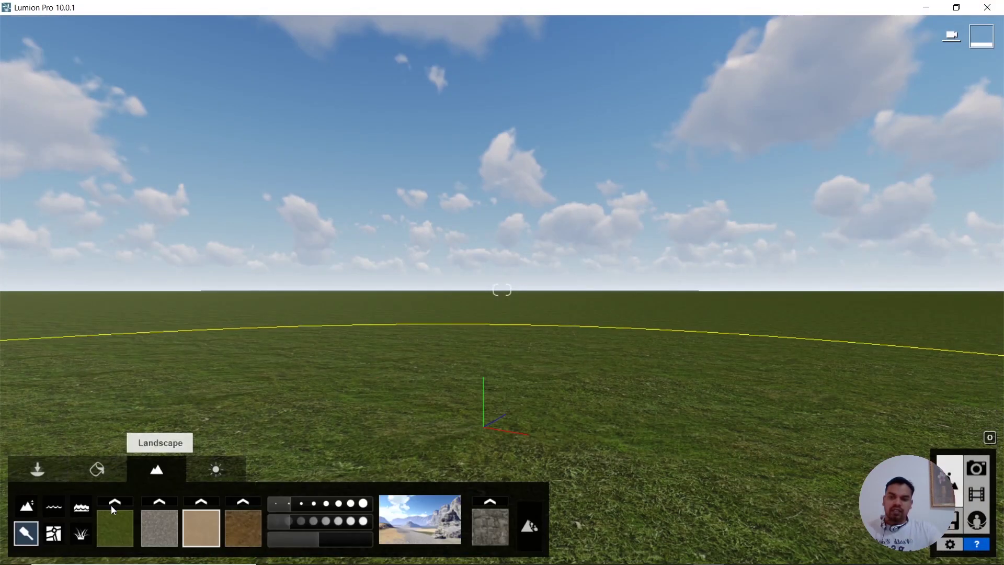
left_click(84, 507)
left_click(135, 519)
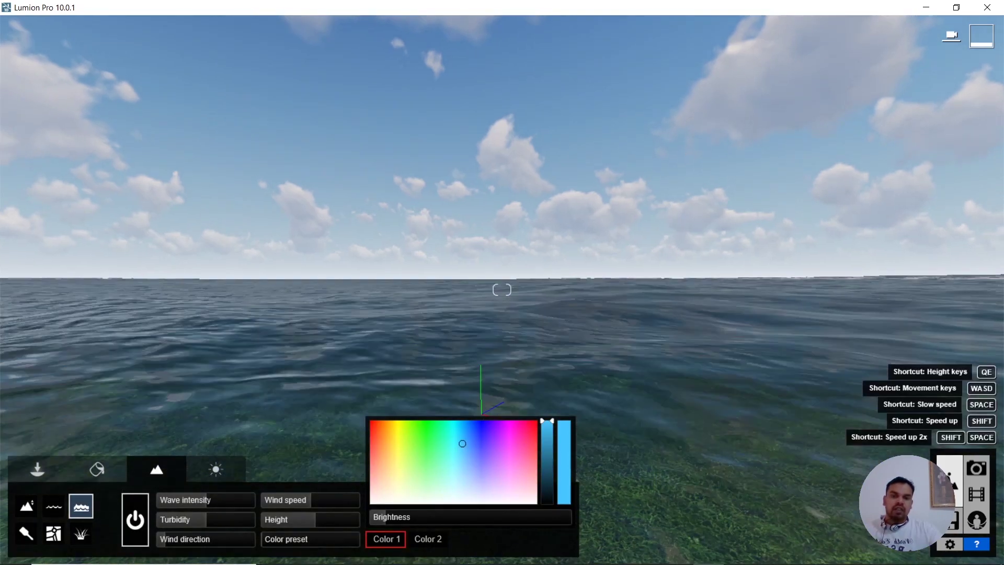
right_click_drag(654, 157, 654, 193)
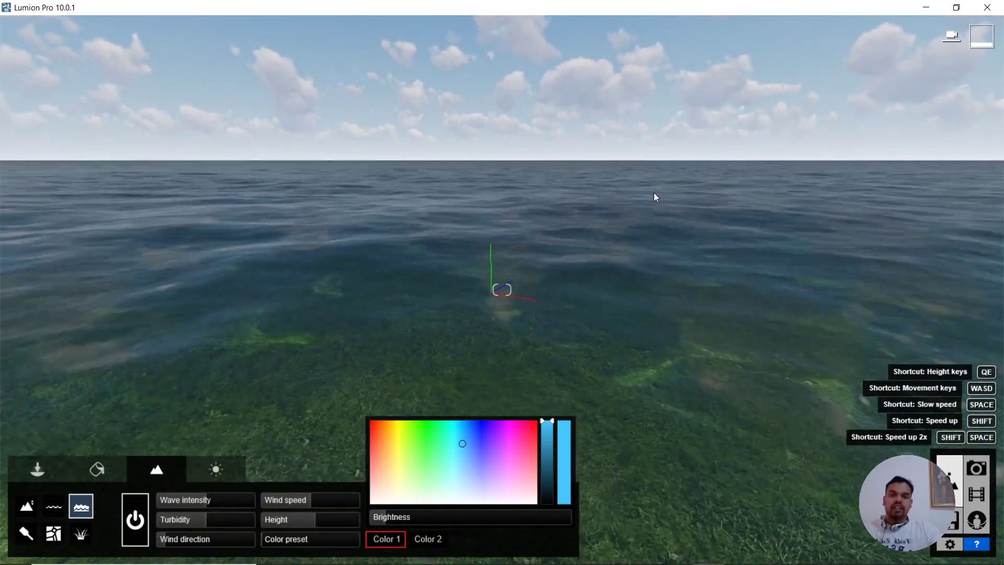
Step: Place the FishingBoat 001 model from the boats category of the transport library on the water near the origin
left_click(47, 464)
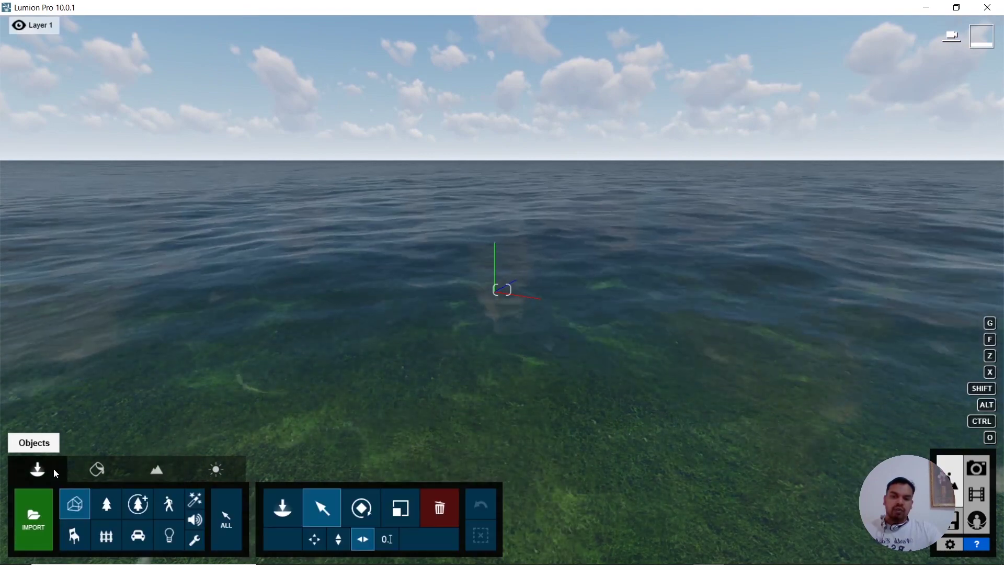
left_click(138, 536)
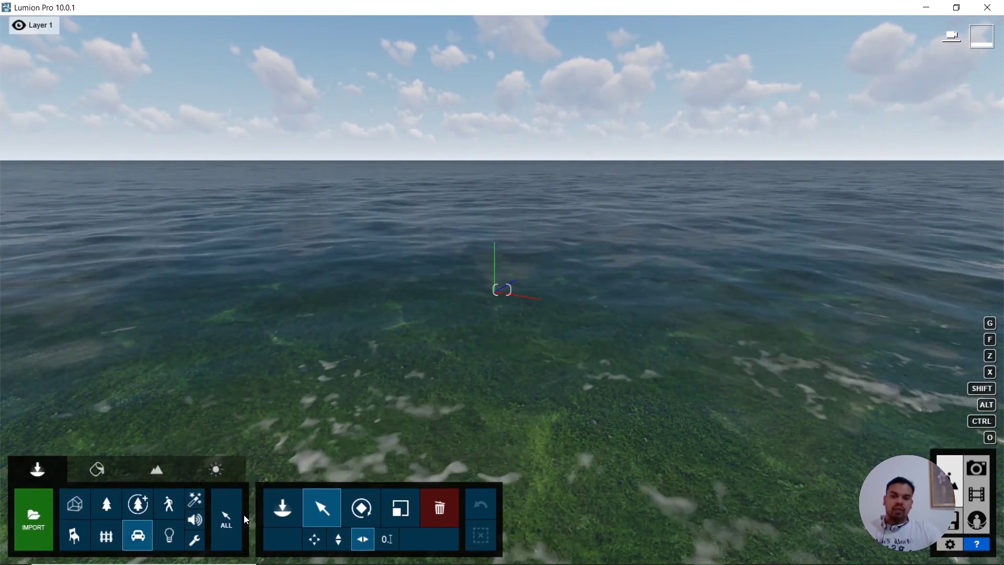
left_click(282, 506)
left_click(56, 147)
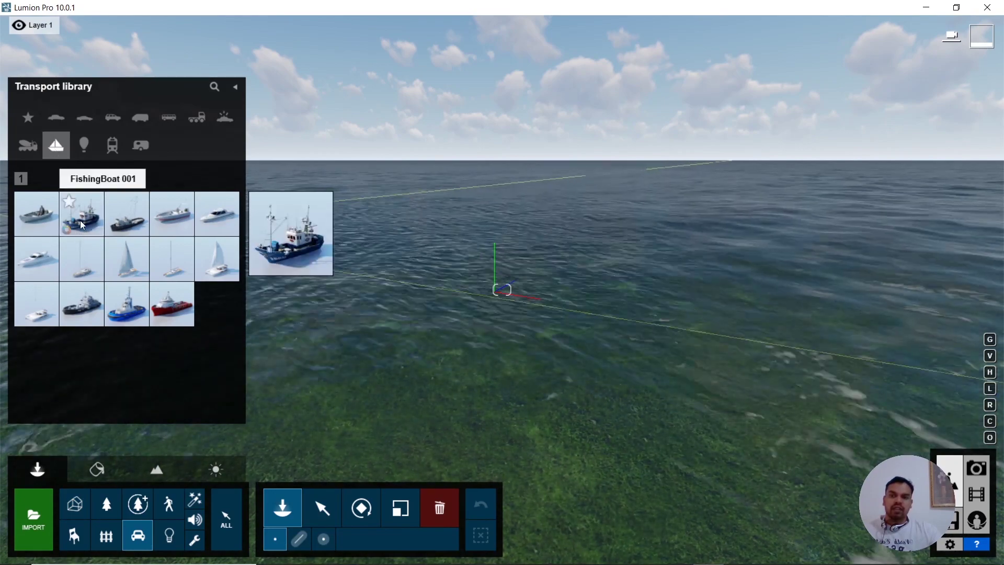
left_click(80, 219)
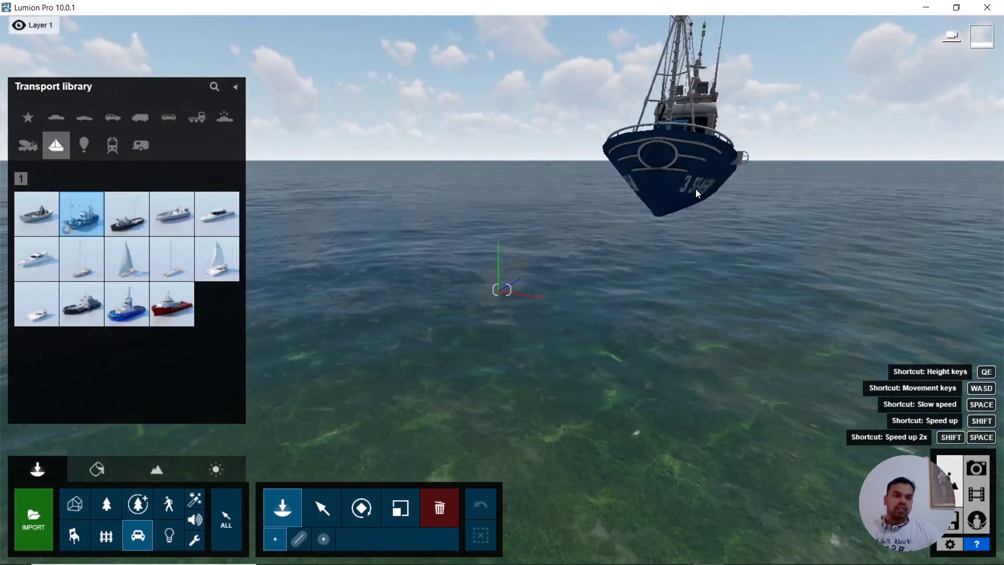
left_click(657, 219)
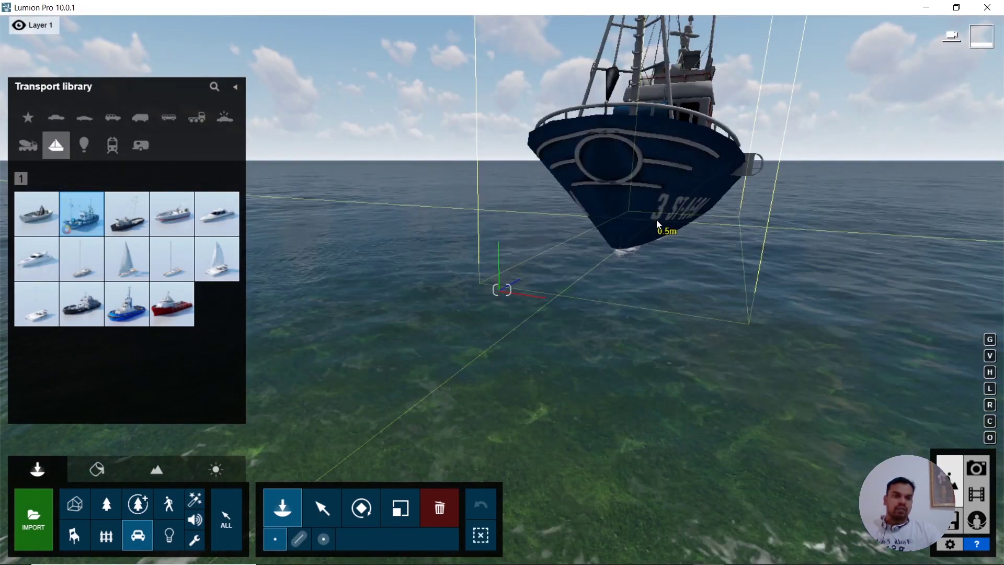
Step: Place the MotorBoat Idle 001 sound from the Things category on the middle of the fishing boat
right_click_drag(677, 286, 643, 329)
scroll(695, 300, "down", 4)
key("q")
key("e")
right_click_drag(560, 329, 561, 334)
key("s")
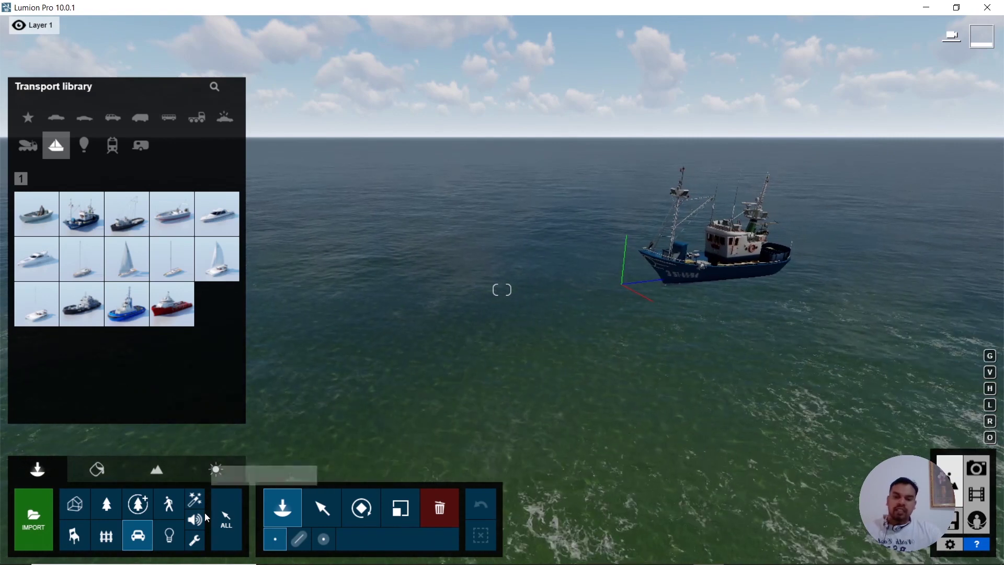
left_click(195, 520)
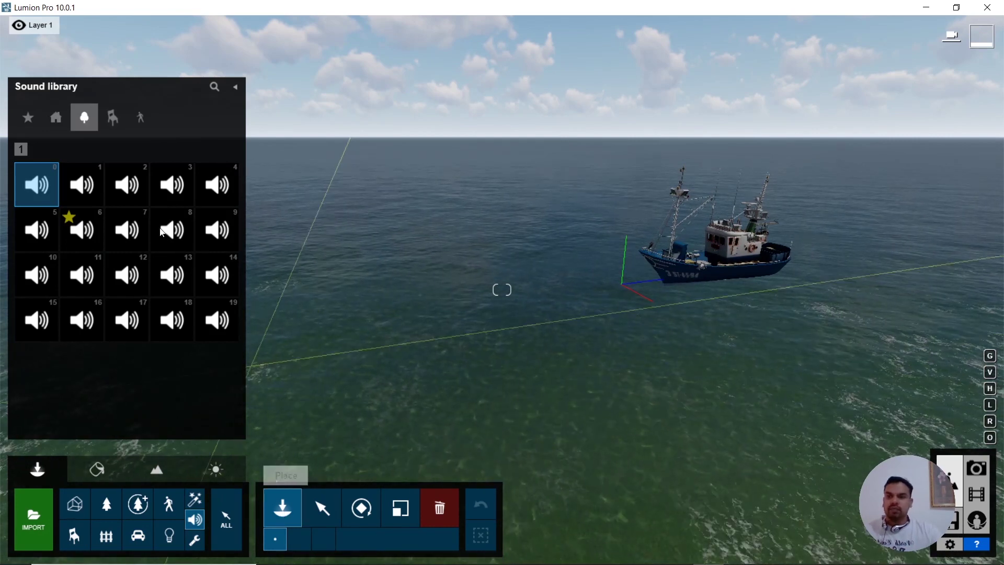
left_click(112, 117)
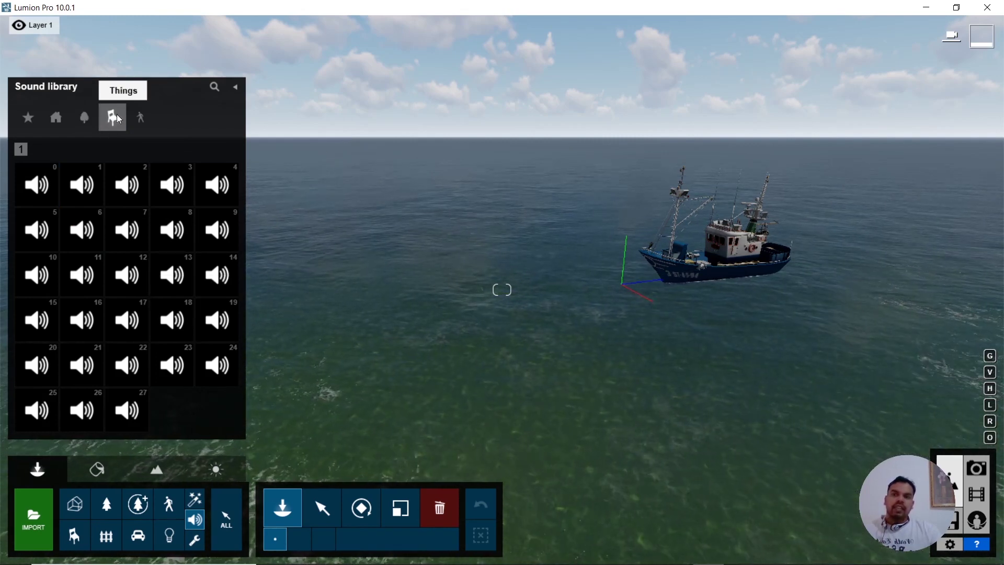
left_click(172, 322)
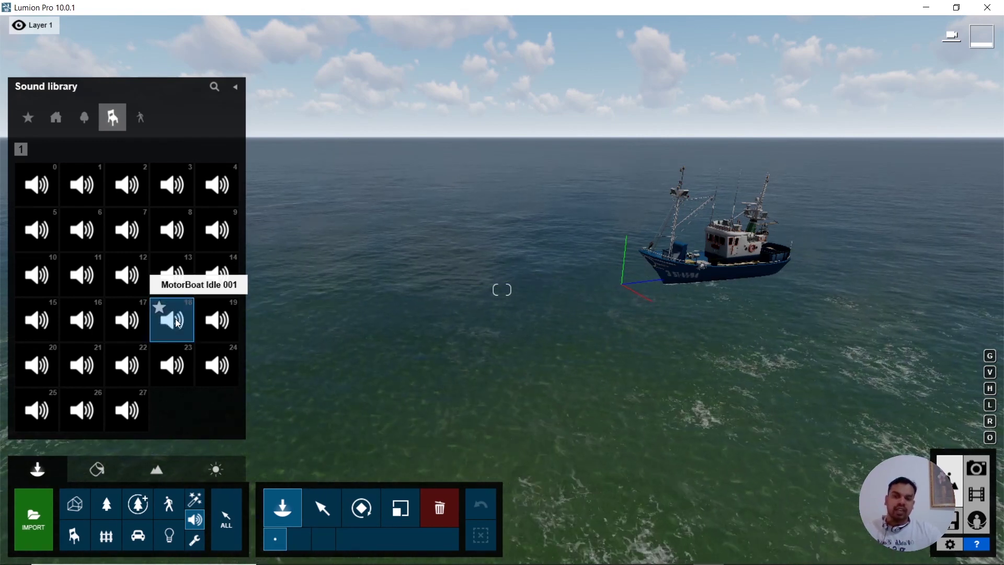
left_click(726, 258)
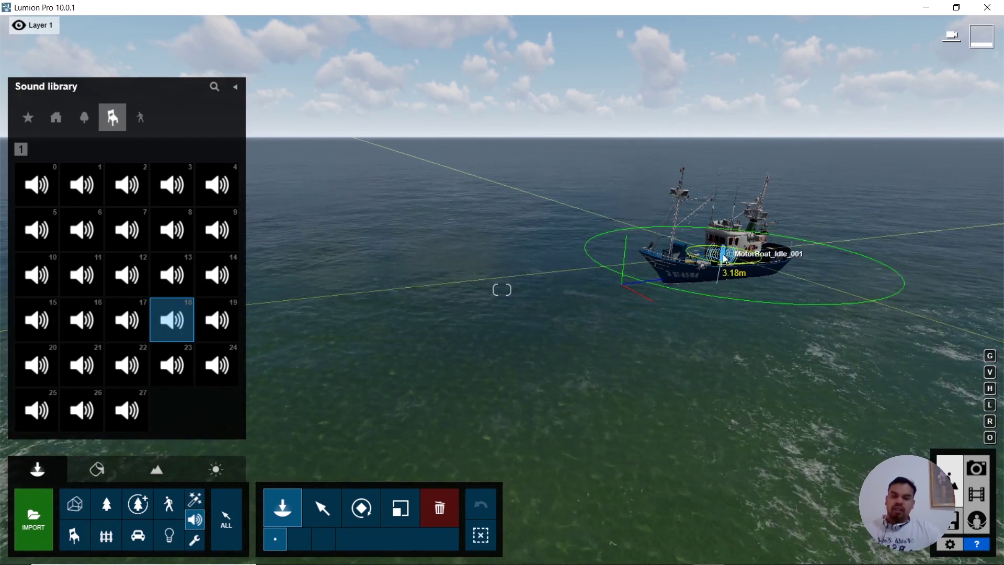
key("Escape")
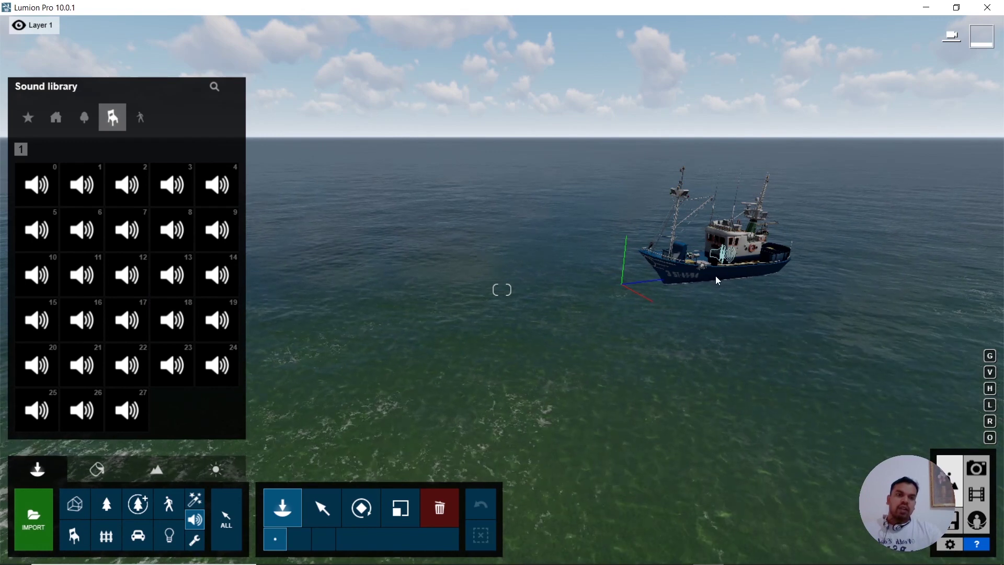
Step: Select the boat's MotorBoat Idle 001 sound and raise its maximum and minimum distances to about 40% of their ranges
scroll(715, 275, "down", 3)
left_click(322, 506)
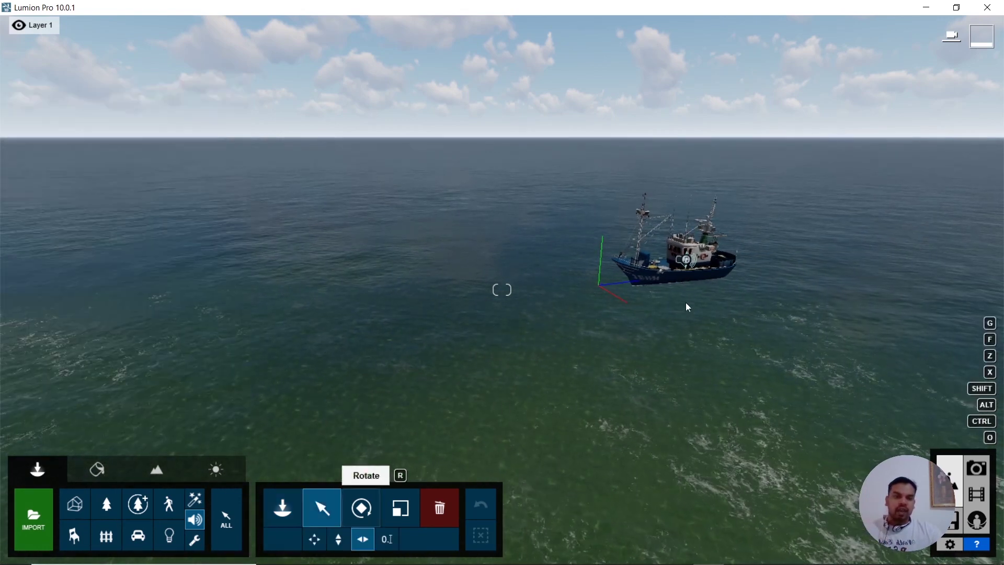
left_click(687, 263)
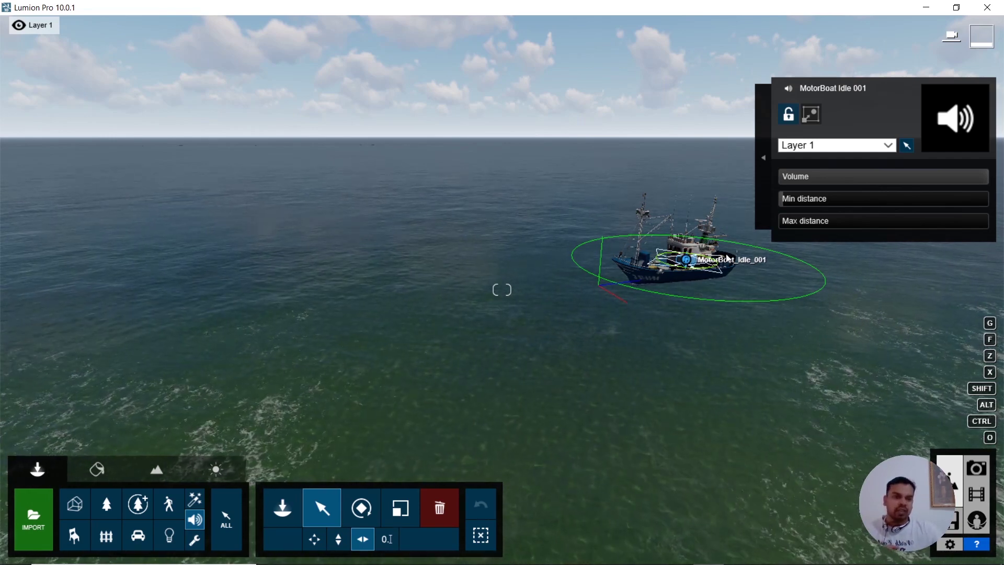
left_click_drag(787, 226, 861, 222)
left_click_drag(810, 203, 865, 187)
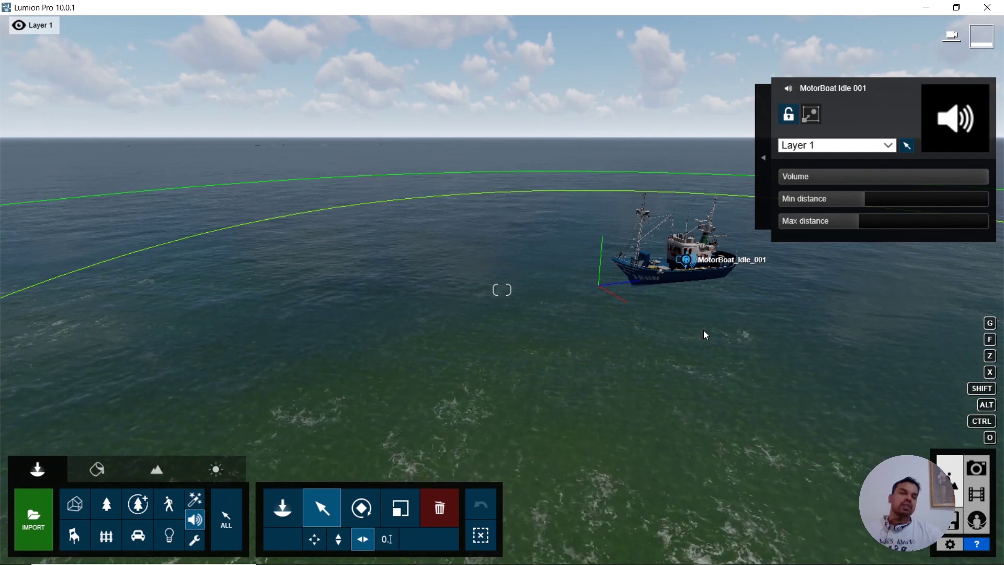
Step: Start recording a movie clip in slot 1 and capture a close view of the whole fishing boat as its first camera frame
left_click(981, 495)
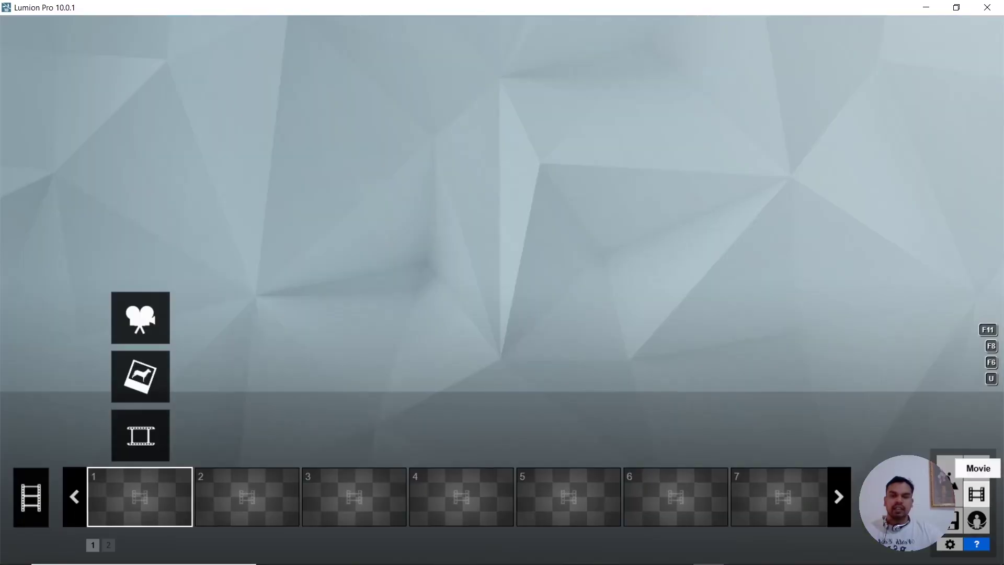
left_click(158, 320)
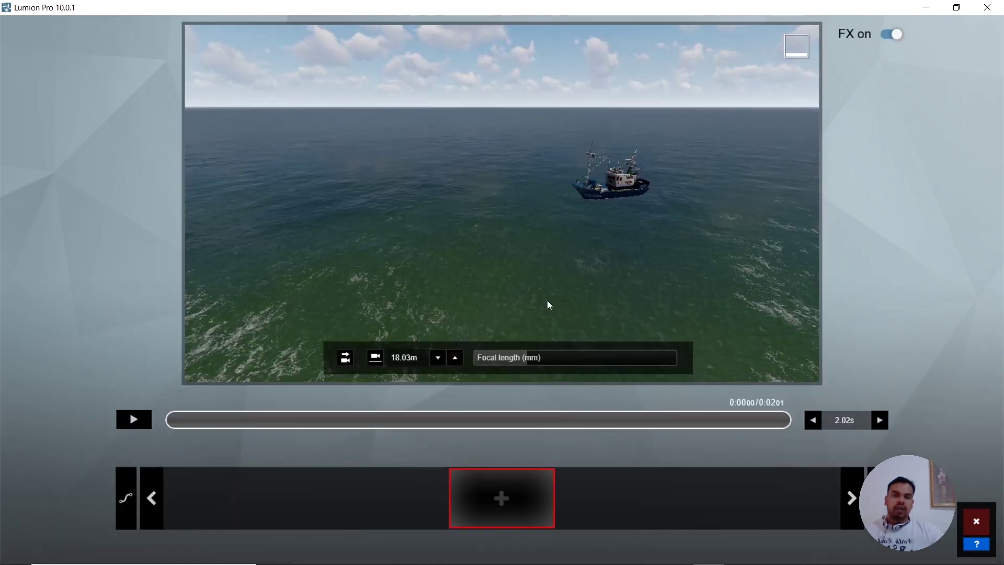
right_click_drag(583, 276, 574, 256)
key("w")
key("w")
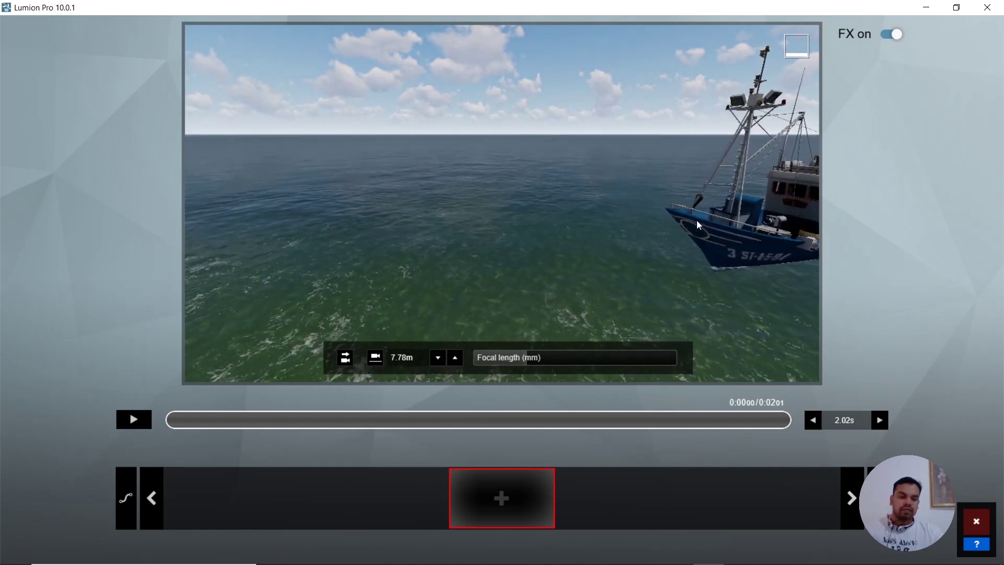
key("d")
key("d")
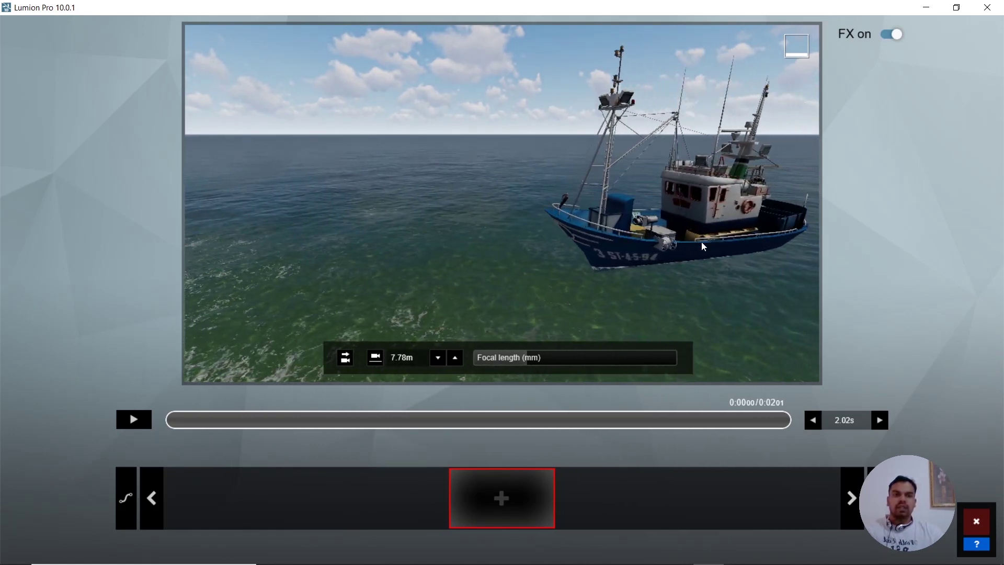
key("d")
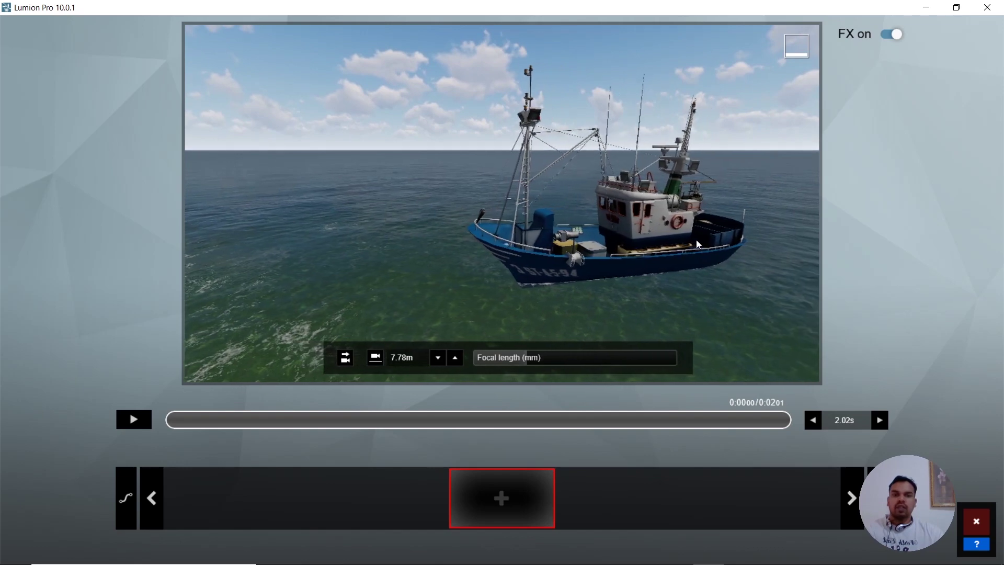
left_click(495, 504)
Step: Capture a second camera frame from farther back, turned left so the boat is partly cut off at the frame's right edge
left_click_drag(176, 417, 788, 417)
key("s")
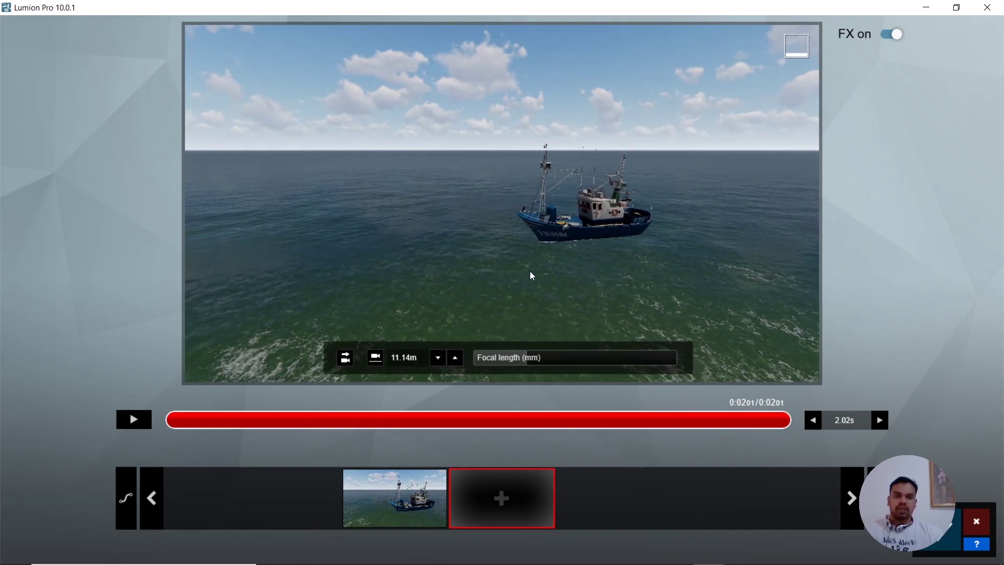
key("w")
right_click_drag(524, 266, 482, 265)
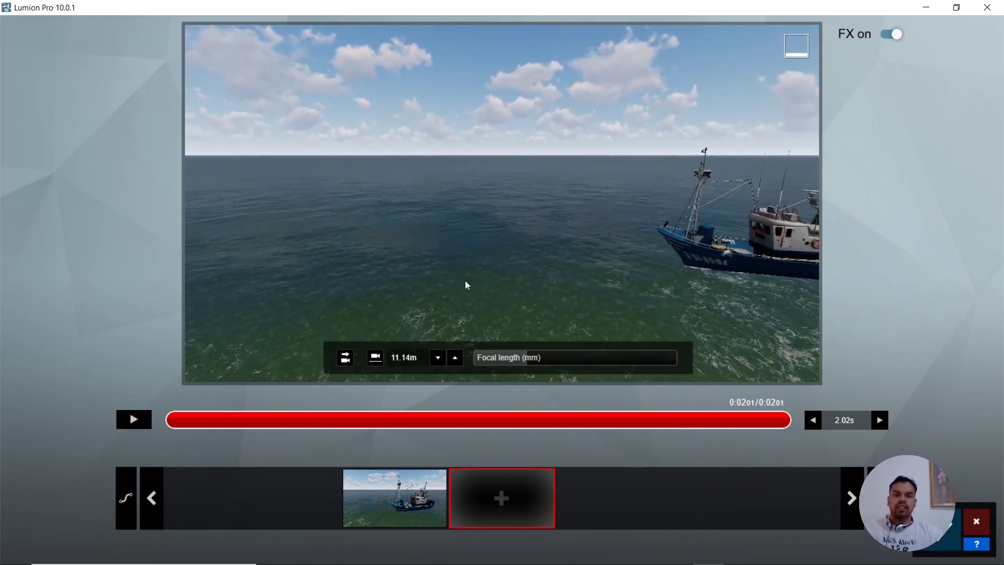
left_click(520, 500)
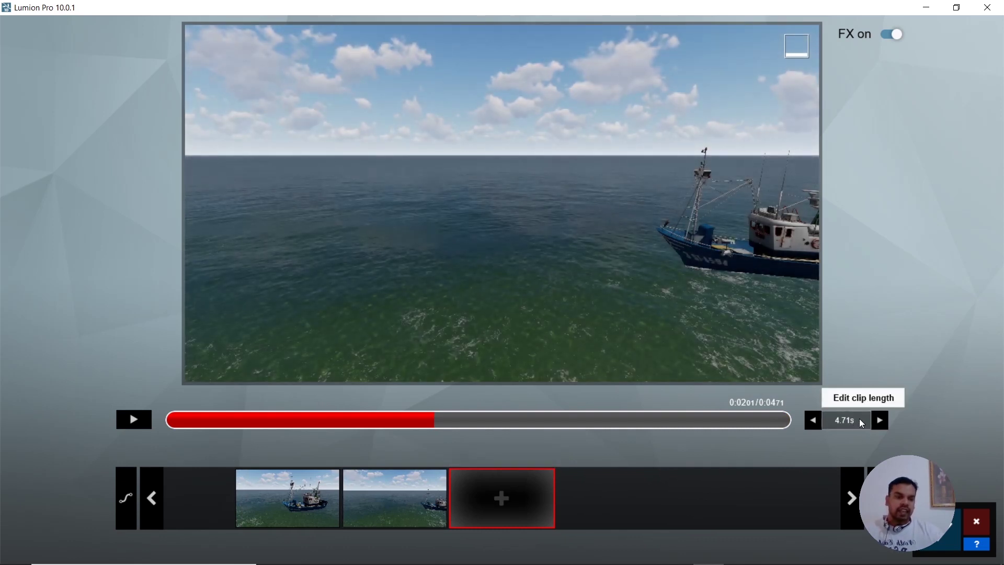
Step: Set the clip length to 10 seconds and save the recorded camera path
double_click(856, 420)
left_click(830, 421)
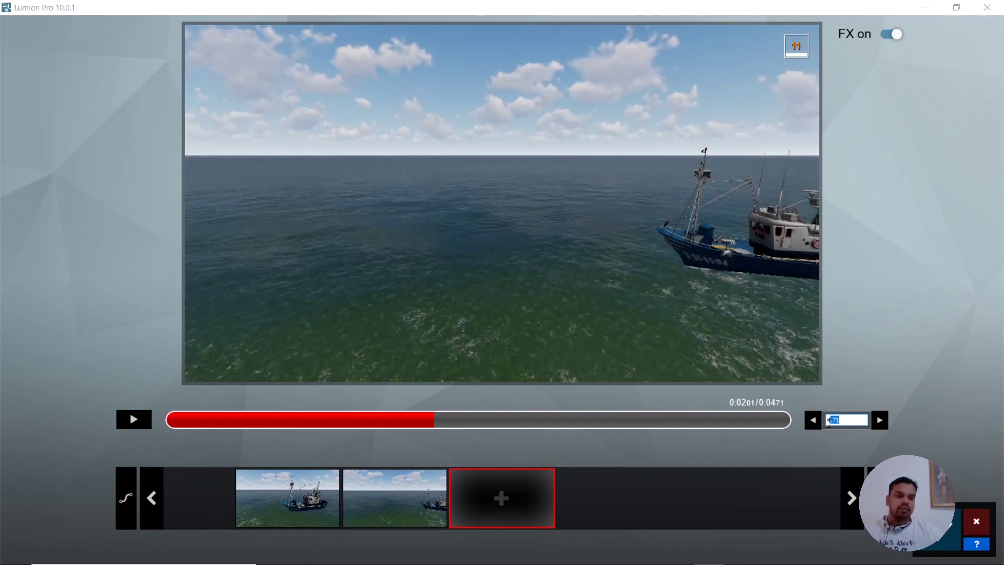
type("10")
key("Return")
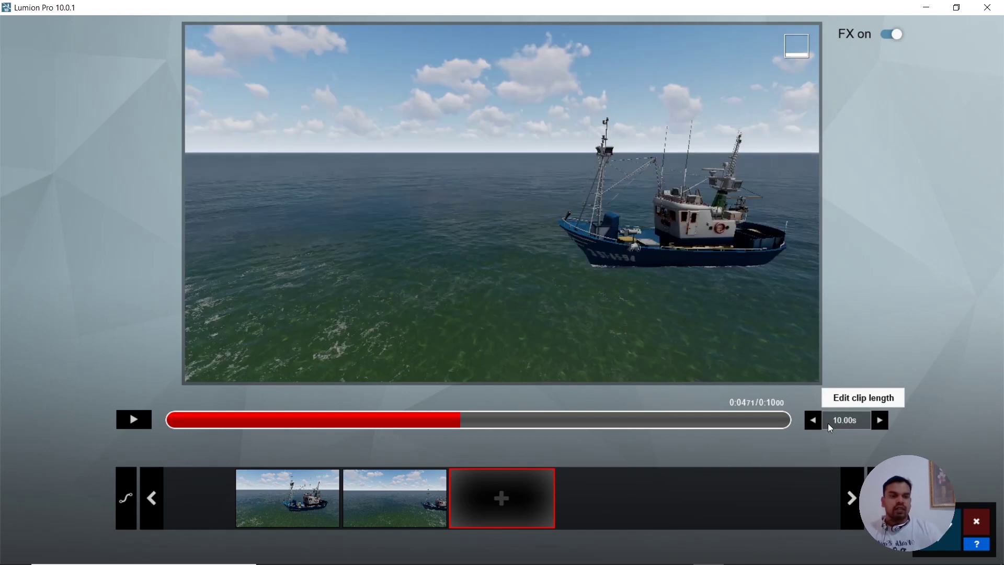
left_click(944, 530)
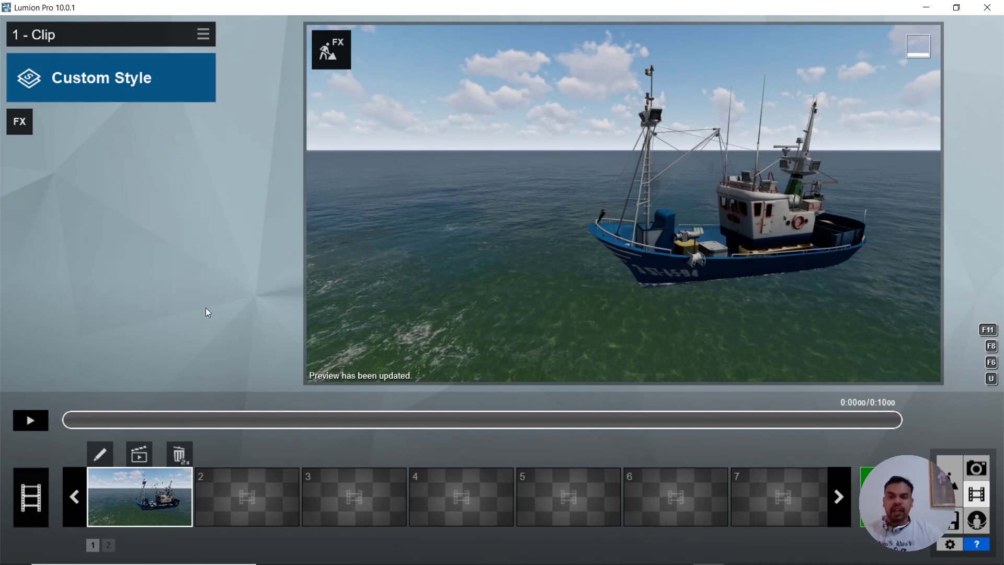
Step: Add the Advanced Move animation effect to clip 1
left_click(19, 123)
left_click(263, 262)
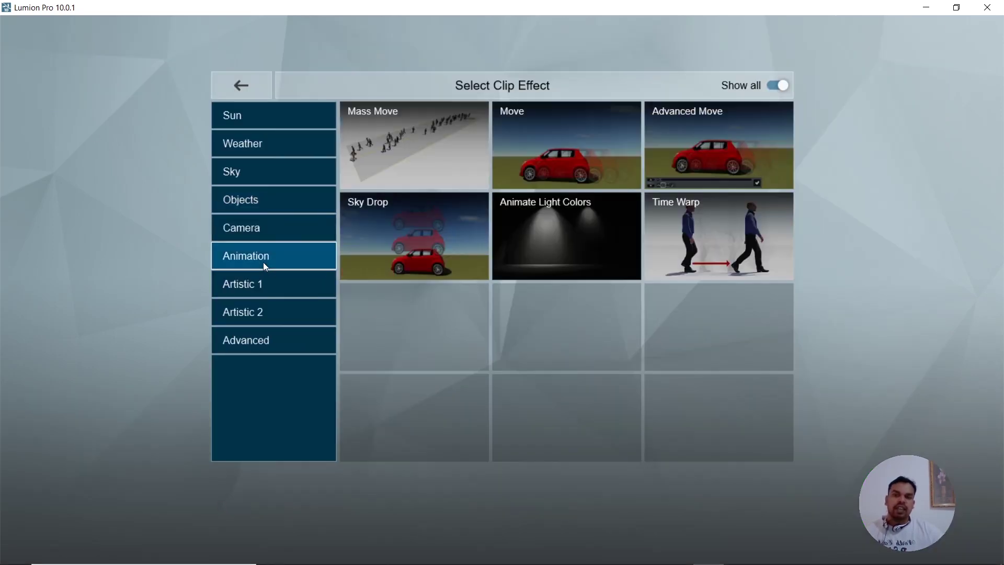
left_click(722, 148)
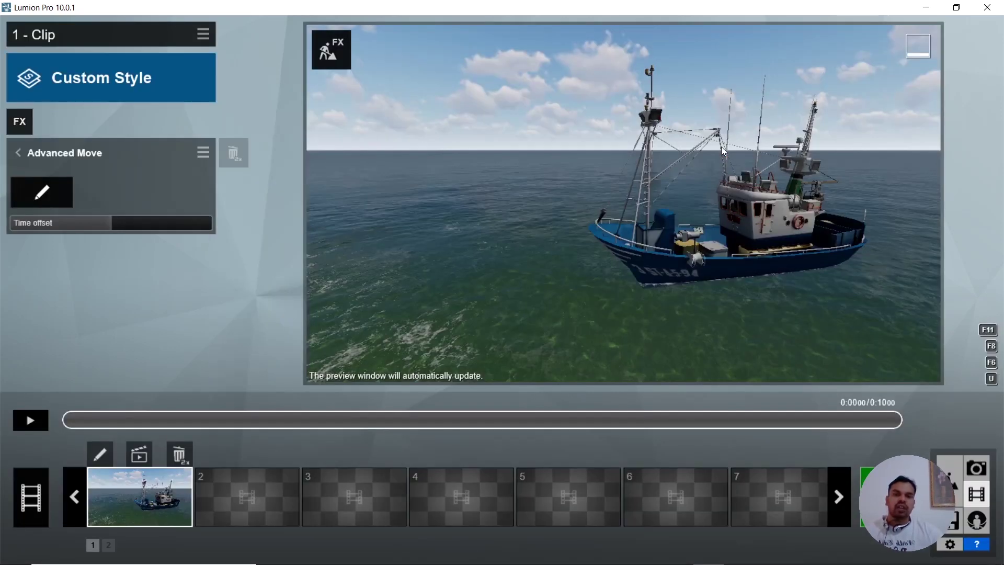
Step: Animate the fishing boat with Advanced Move, starting slightly right of its original place and ending far left across the water
left_click(43, 193)
left_click(594, 340)
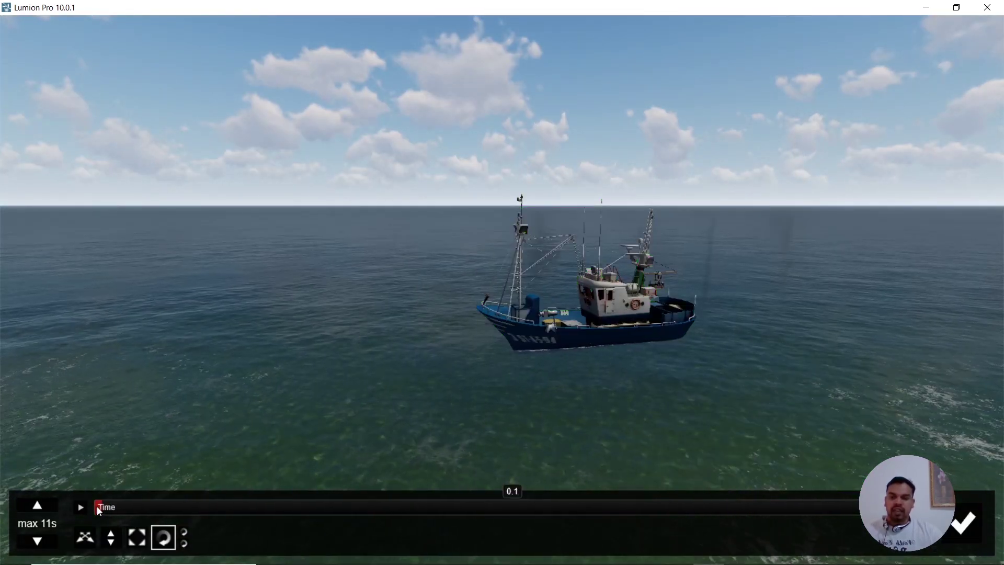
left_click_drag(594, 342, 645, 336)
left_click_drag(133, 503, 892, 432)
right_click_drag(646, 336, 839, 306)
key("w")
left_click_drag(828, 294, 155, 263)
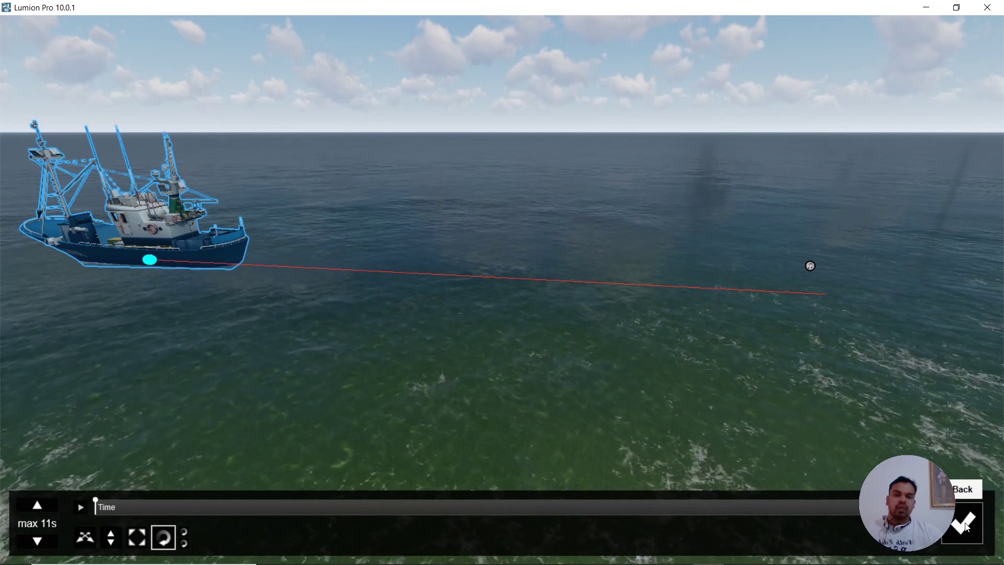
left_click(963, 523)
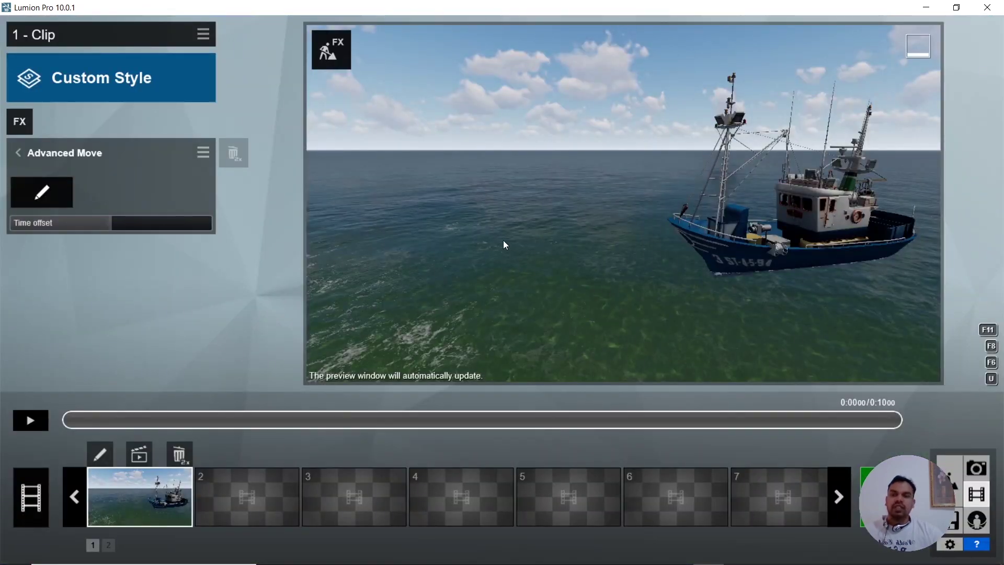
Step: Preview the boat's motion by playing the clip briefly, returning to its start and scrubbing through to the end
left_click(34, 423)
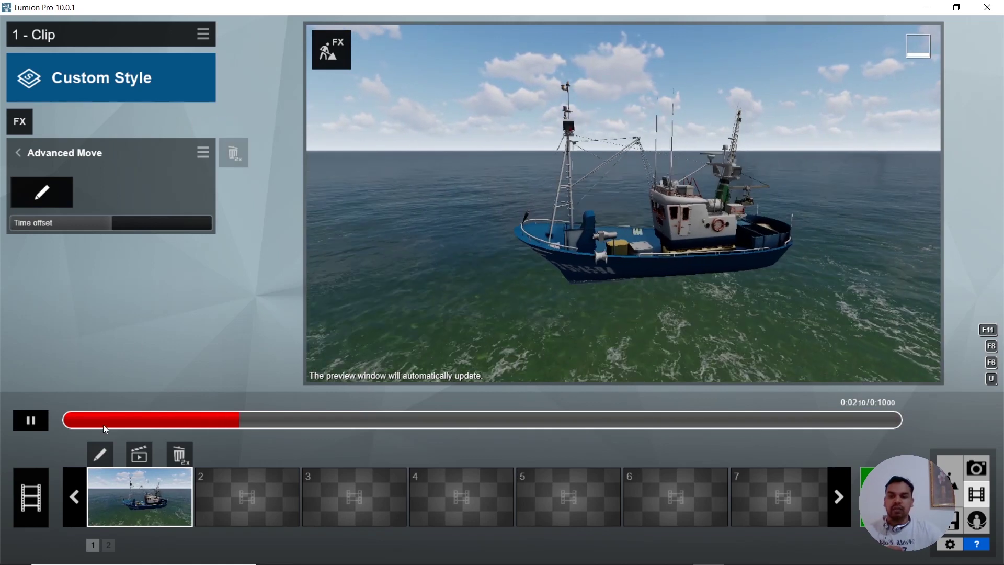
left_click(32, 421)
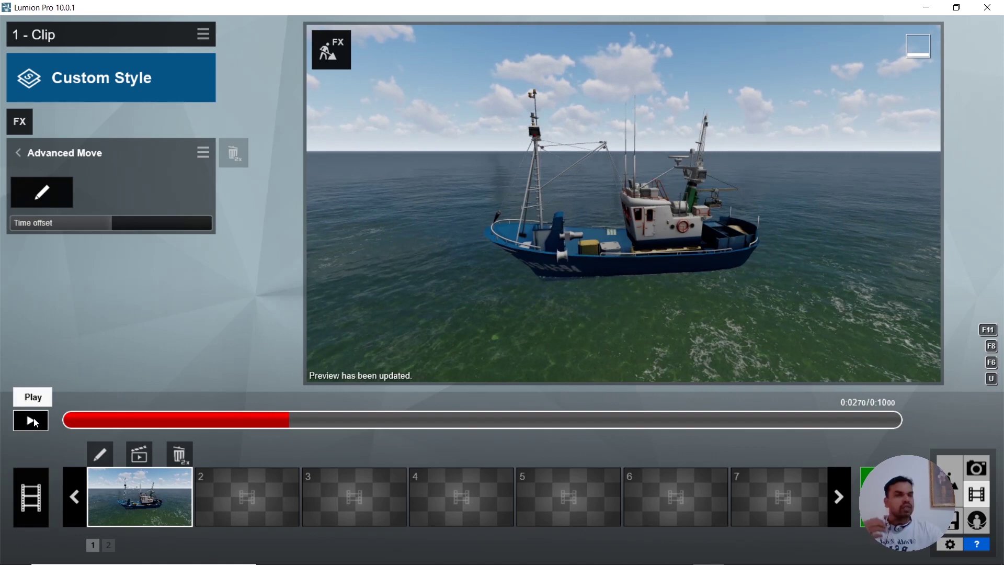
left_click_drag(92, 428, 64, 428)
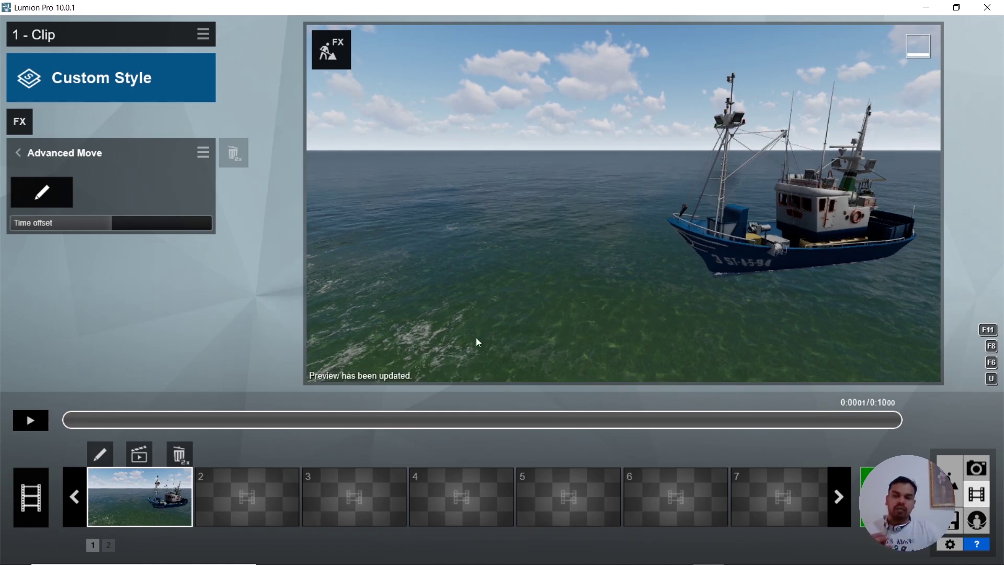
left_click_drag(98, 420, 947, 395)
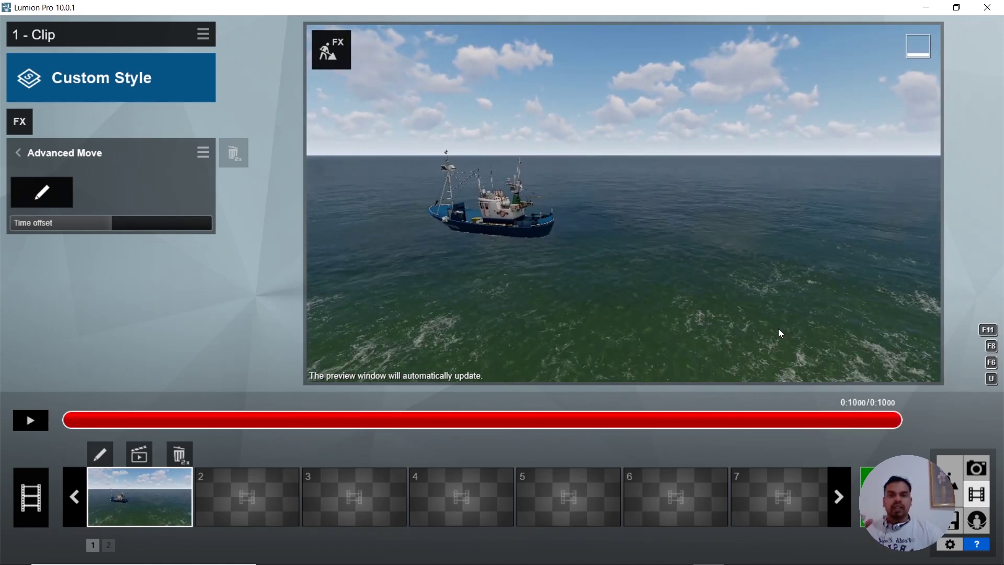